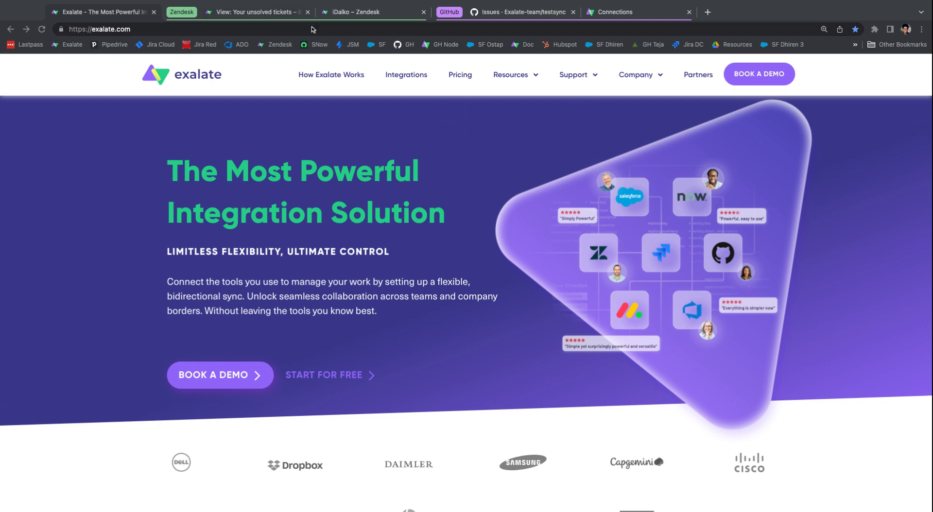
Step: Find the Zendesk - GitHub Integration tutorial in the Exalate documentation by choosing Zendesk and GitHub as platforms
{"action": "left_click", "coordinate": [594, 97]}
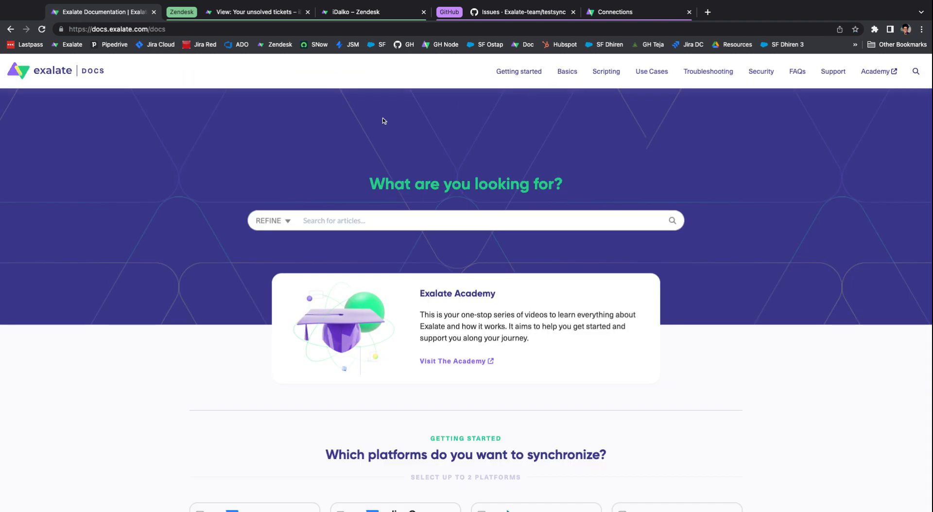
{"action": "scroll", "coordinate": [383, 121], "scroll_direction": "down", "scroll_amount": 5}
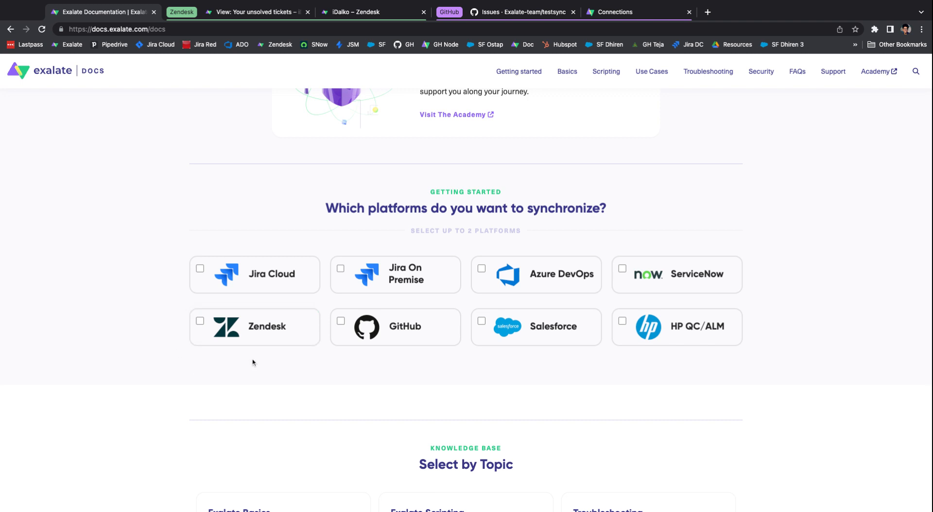
{"action": "left_click", "coordinate": [221, 329]}
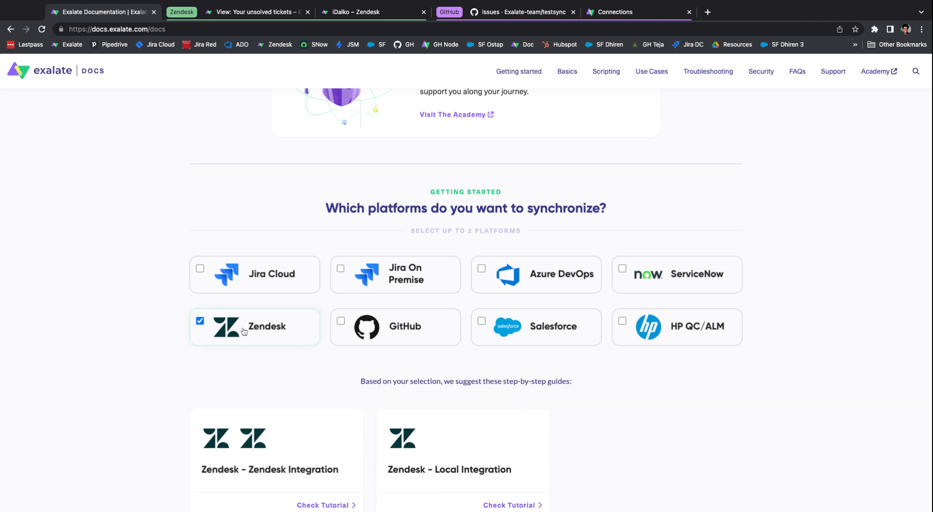
{"action": "left_click", "coordinate": [395, 330]}
{"action": "scroll", "coordinate": [314, 362], "scroll_direction": "down", "scroll_amount": 7}
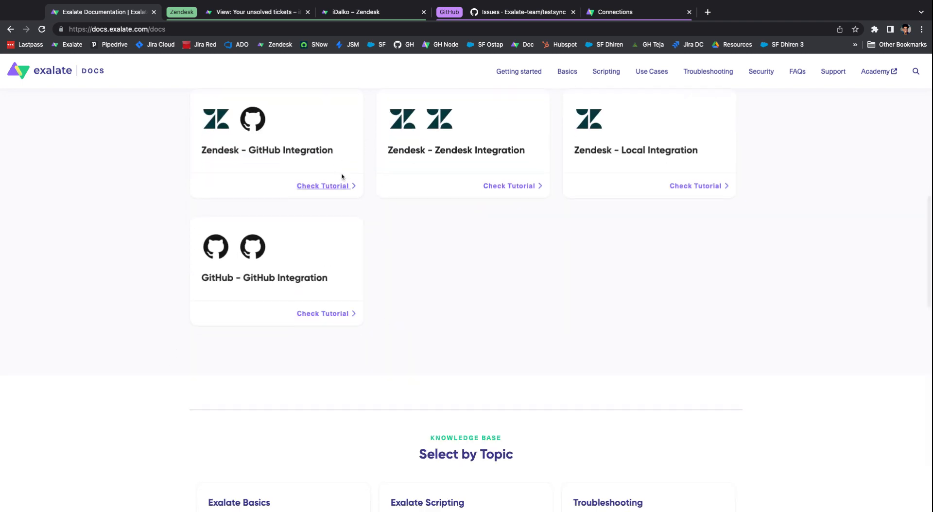
{"action": "left_click", "coordinate": [322, 186]}
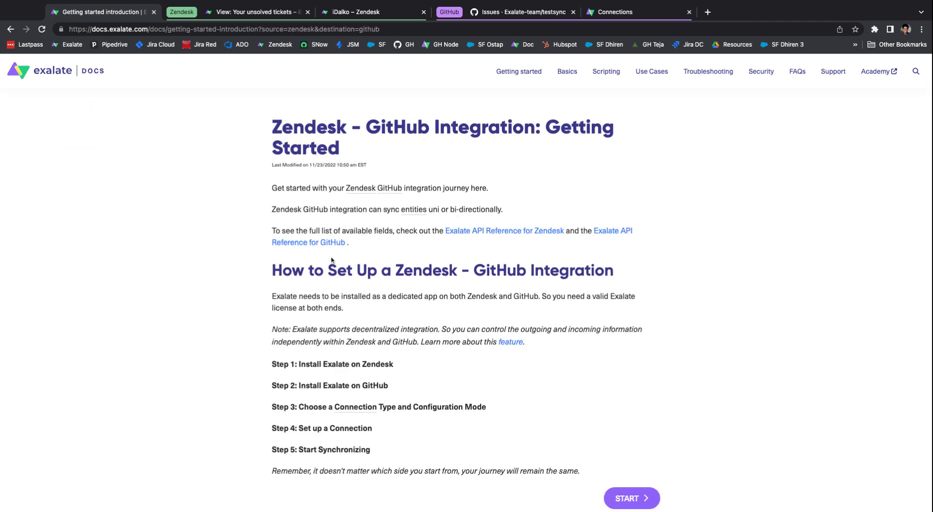
Step: Read through the five setup steps for the Zendesk - GitHub integration in the getting started guide
{"action": "scroll", "coordinate": [292, 286], "scroll_direction": "down", "scroll_amount": 2}
{"action": "triple_click", "coordinate": [271, 282]}
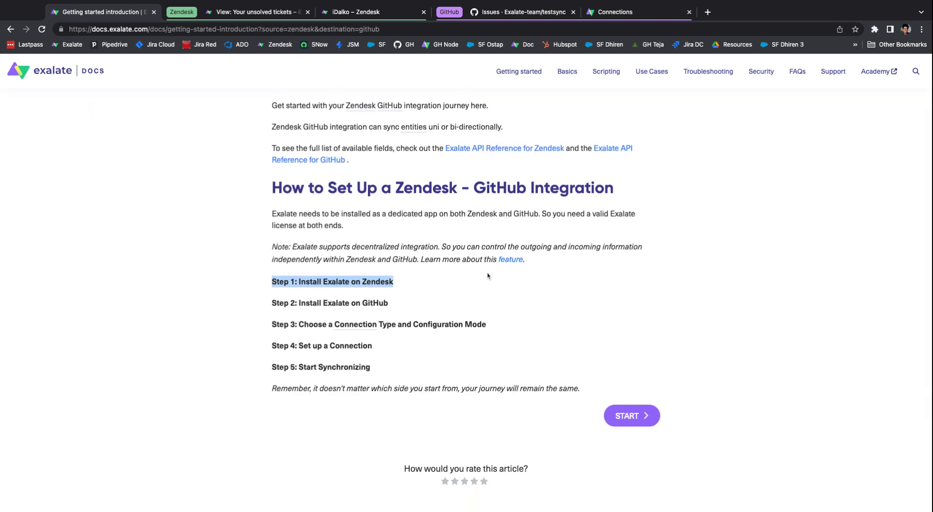
{"action": "triple_click", "coordinate": [267, 303]}
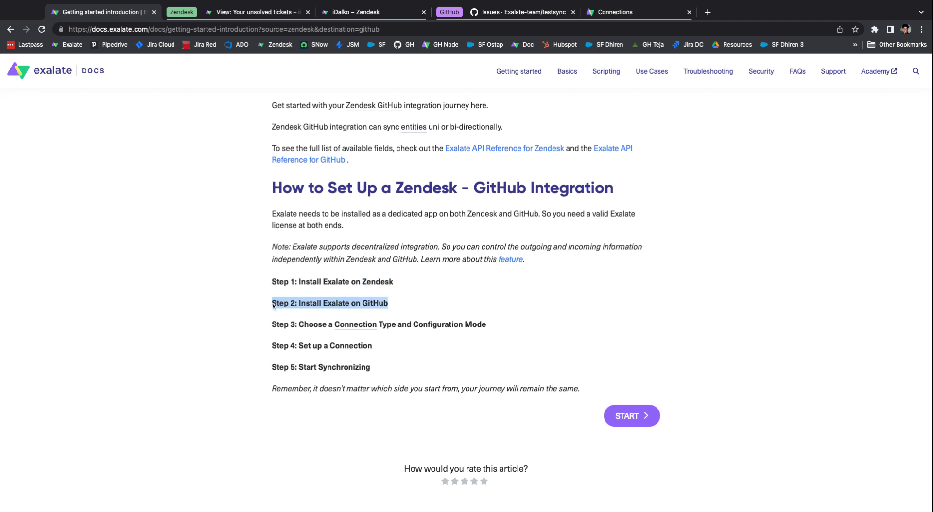
{"action": "triple_click", "coordinate": [259, 324]}
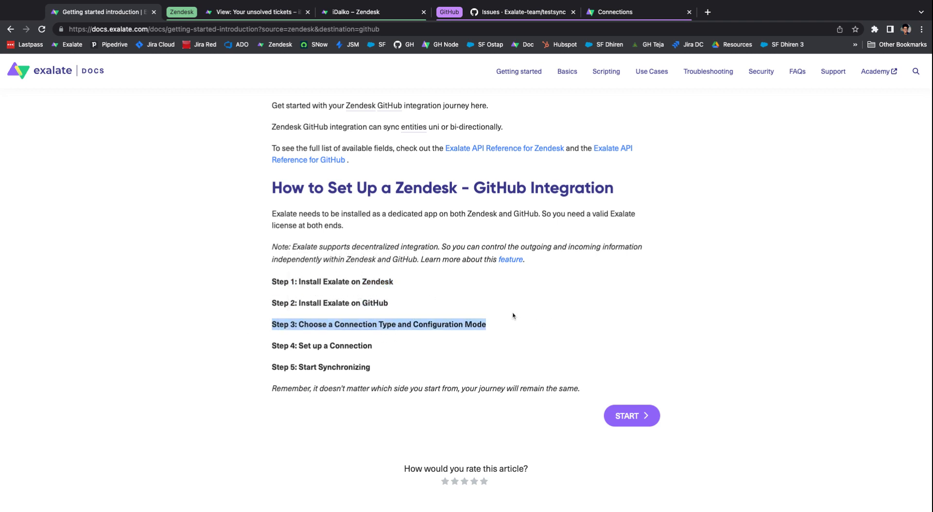
{"action": "triple_click", "coordinate": [245, 346]}
{"action": "left_click_drag", "start_coordinate": [276, 367], "coordinate": [372, 367]}
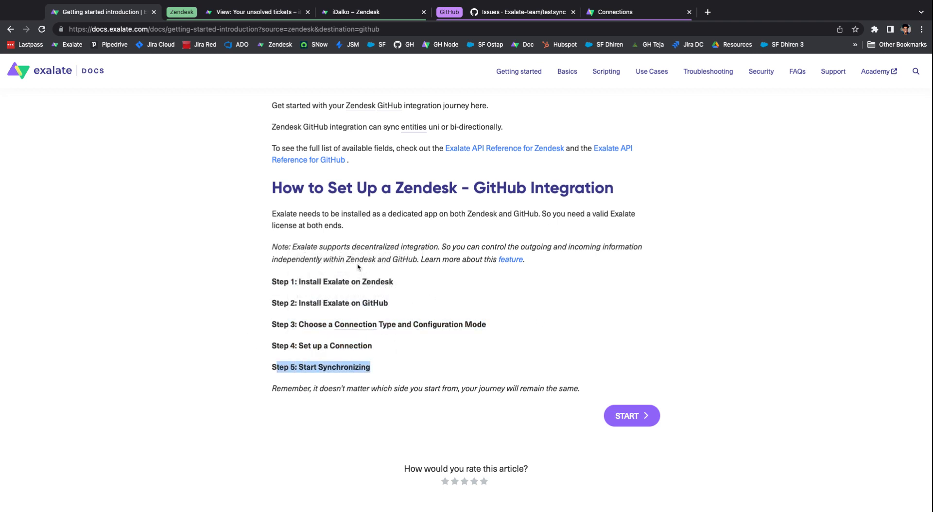
{"action": "left_click", "coordinate": [306, 275]}
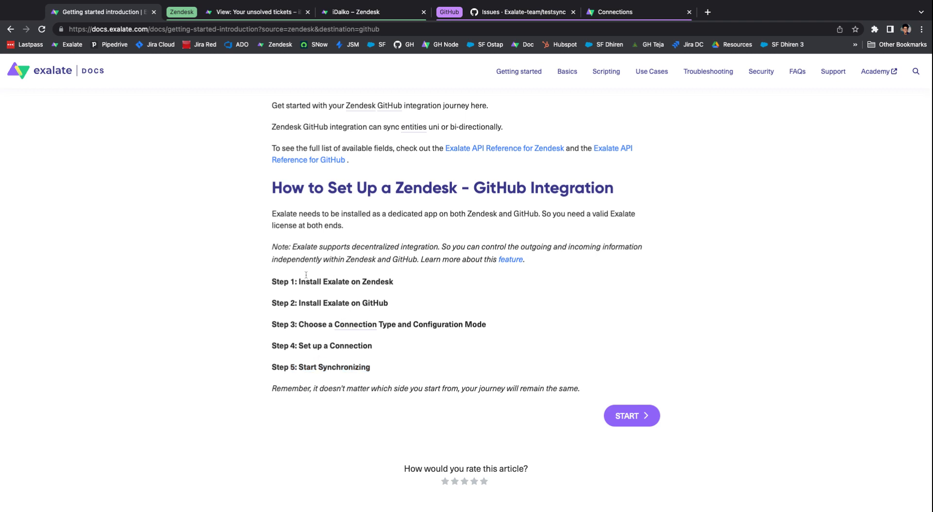
{"action": "scroll", "coordinate": [388, 347], "scroll_direction": "up", "scroll_amount": 3}
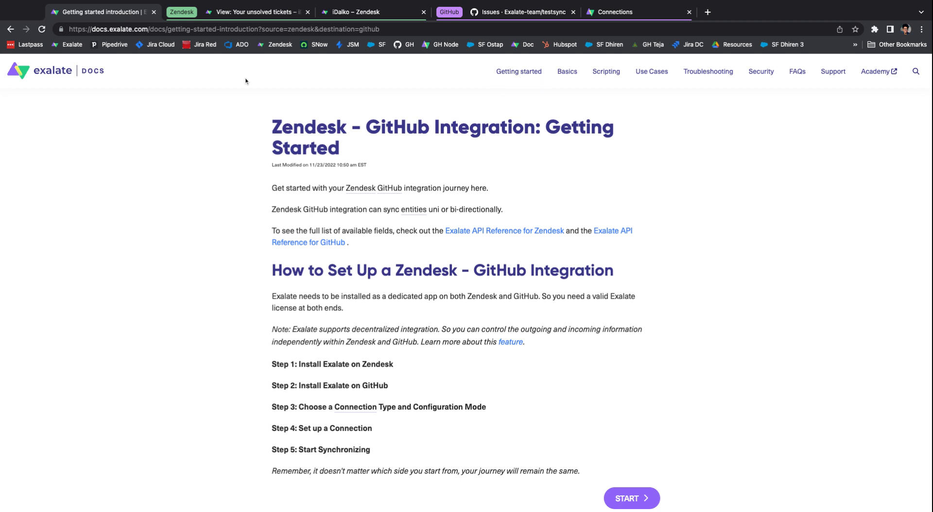
{"action": "scroll", "coordinate": [275, 178], "scroll_direction": "up", "scroll_amount": 1}
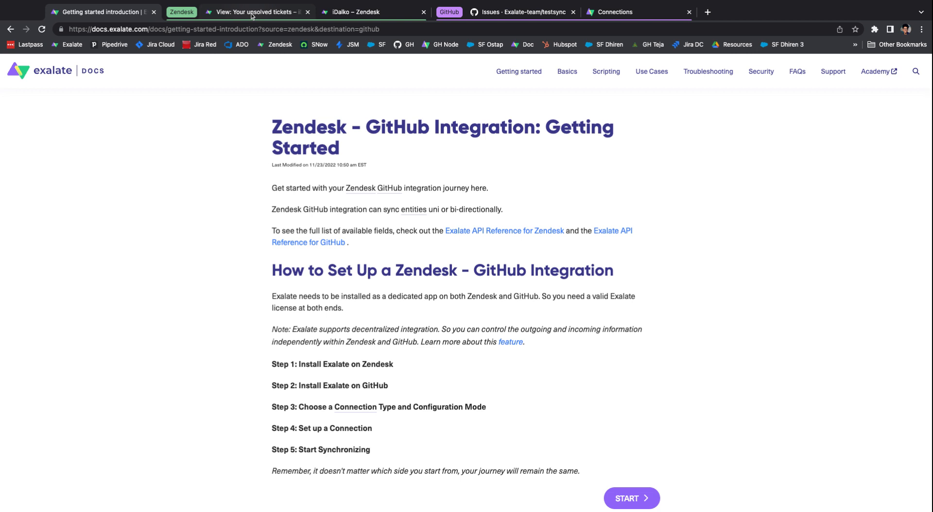
Step: Review the Zendesk unsolved tickets view and the issues list of the Exalate-team/testsync repository on GitHub
{"action": "left_click", "coordinate": [252, 16]}
{"action": "left_click", "coordinate": [258, 29]}
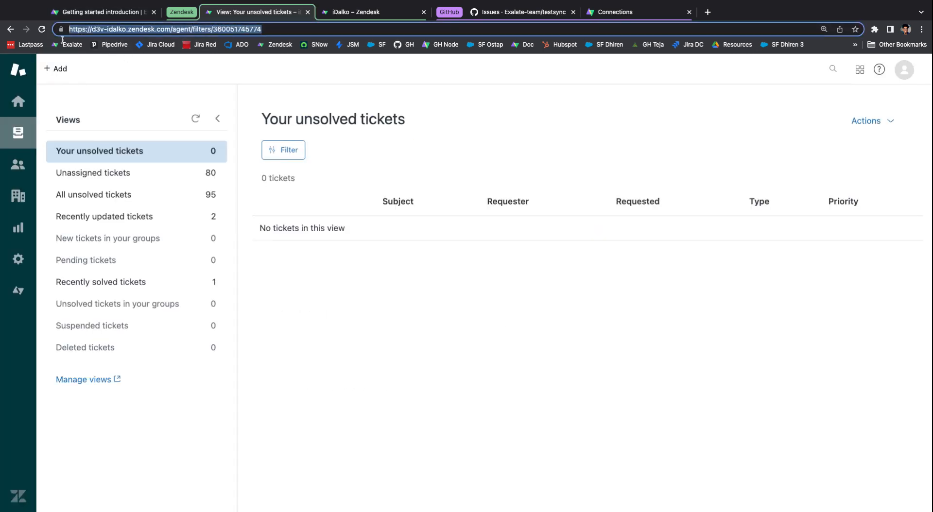
{"action": "left_click", "coordinate": [544, 14]}
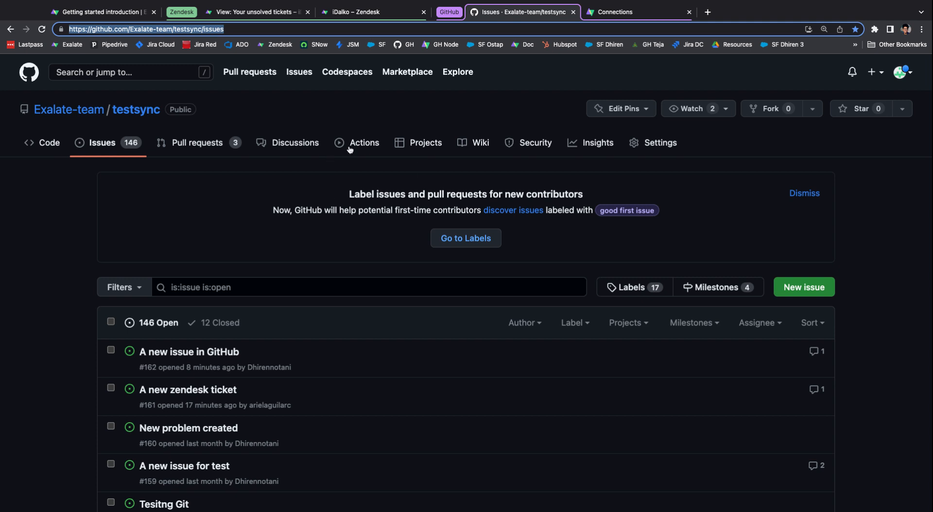
{"action": "left_click", "coordinate": [259, 10]}
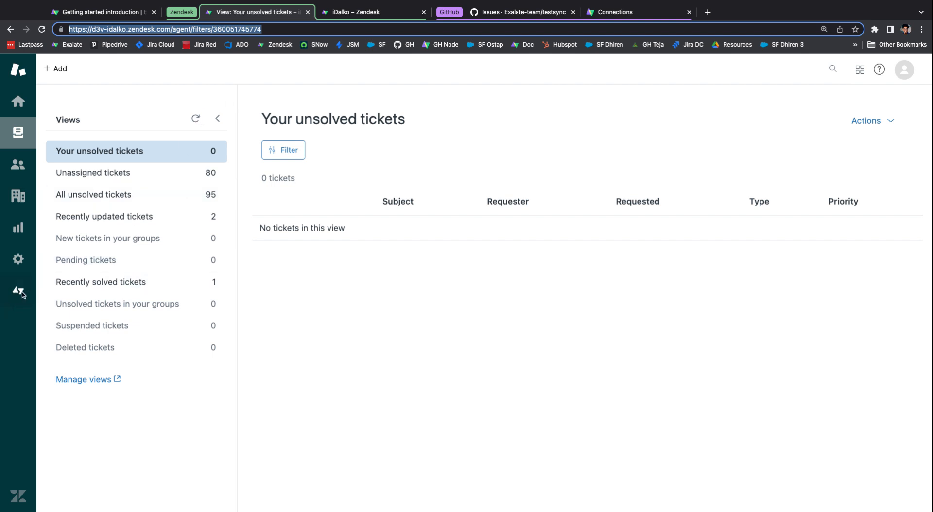
Step: Open Exalate's Connections page in Zendesk and start initiating a new connection
{"action": "left_click", "coordinate": [350, 12]}
{"action": "scroll", "coordinate": [366, 276], "scroll_direction": "down", "scroll_amount": 3}
{"action": "scroll", "coordinate": [401, 269], "scroll_direction": "up", "scroll_amount": 3}
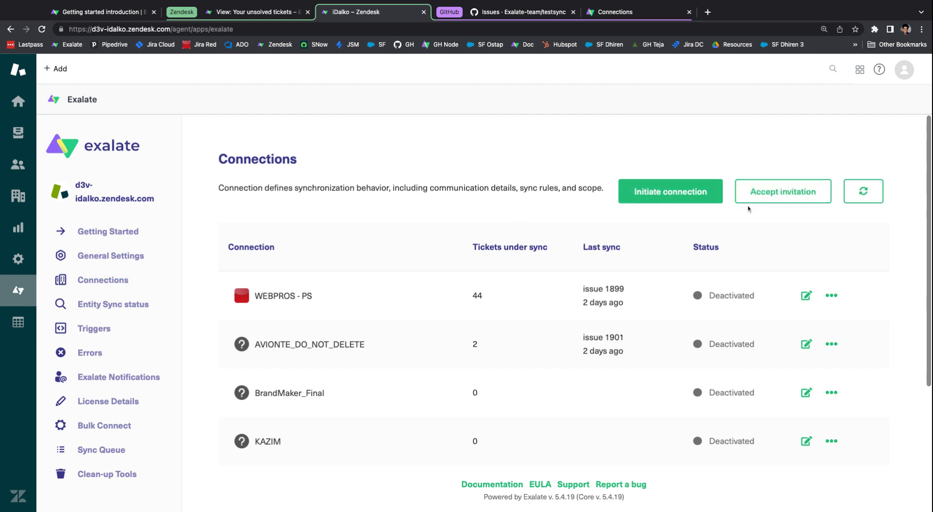
{"action": "scroll", "coordinate": [729, 219], "scroll_direction": "down", "scroll_amount": 1}
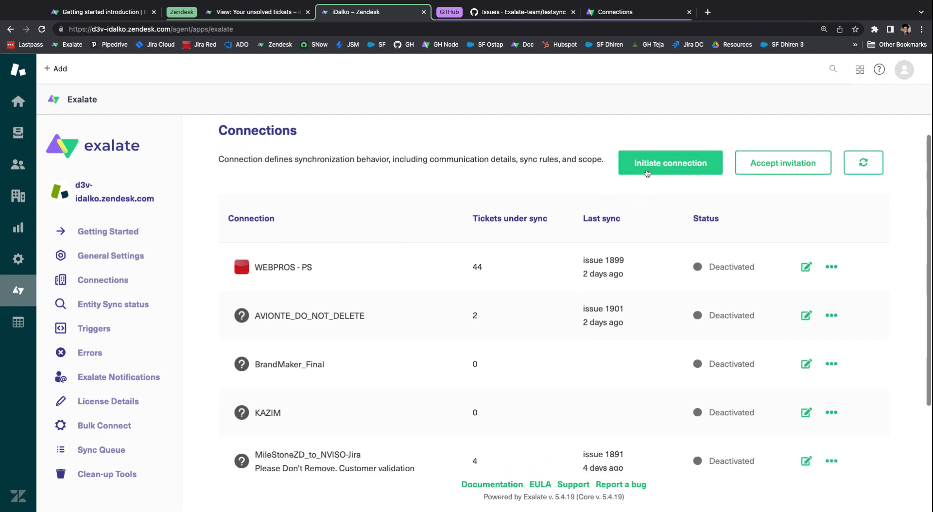
{"action": "scroll", "coordinate": [647, 173], "scroll_direction": "up", "scroll_amount": 1}
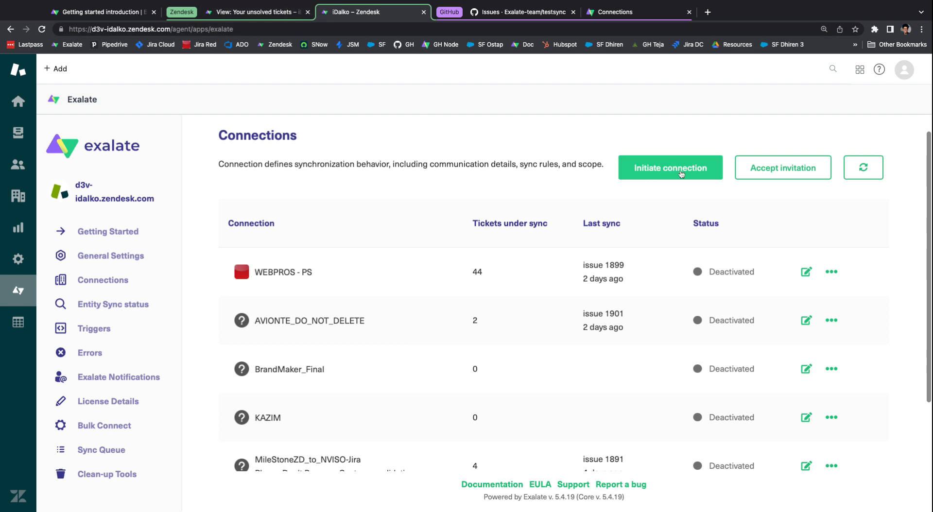
{"action": "left_click", "coordinate": [681, 174]}
{"action": "left_click_drag", "start_coordinate": [233, 212], "coordinate": [298, 248]}
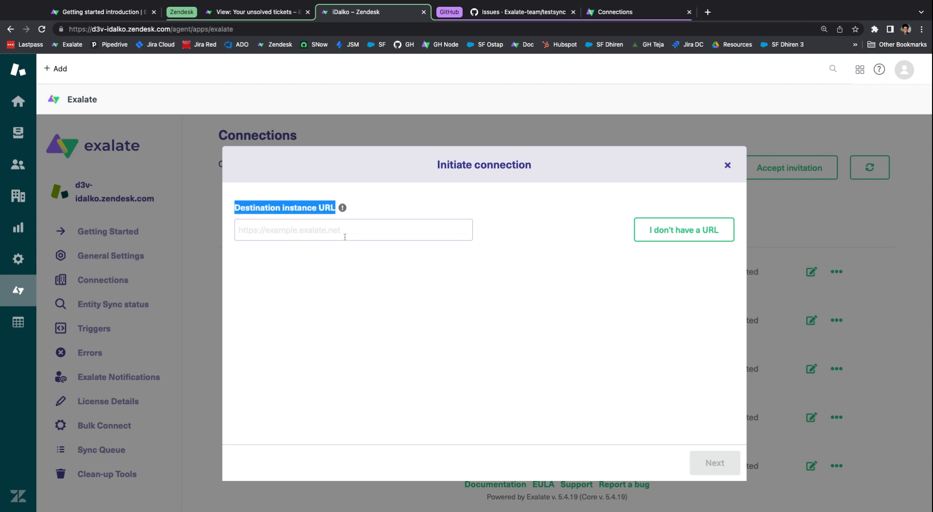
{"action": "left_click", "coordinate": [345, 237]}
{"action": "left_click", "coordinate": [616, 12]}
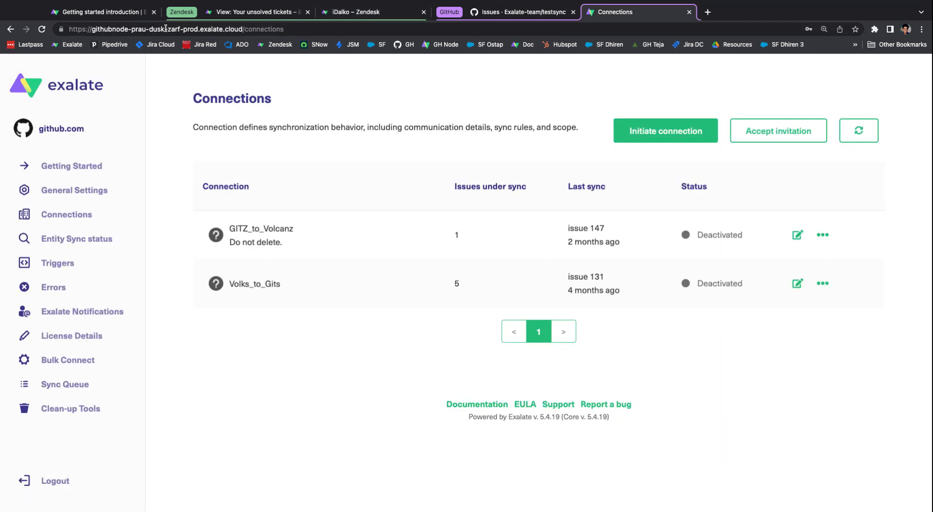
{"action": "left_click_drag", "start_coordinate": [243, 29], "coordinate": [68, 29]}
{"action": "key", "text": "ctrl+c"}
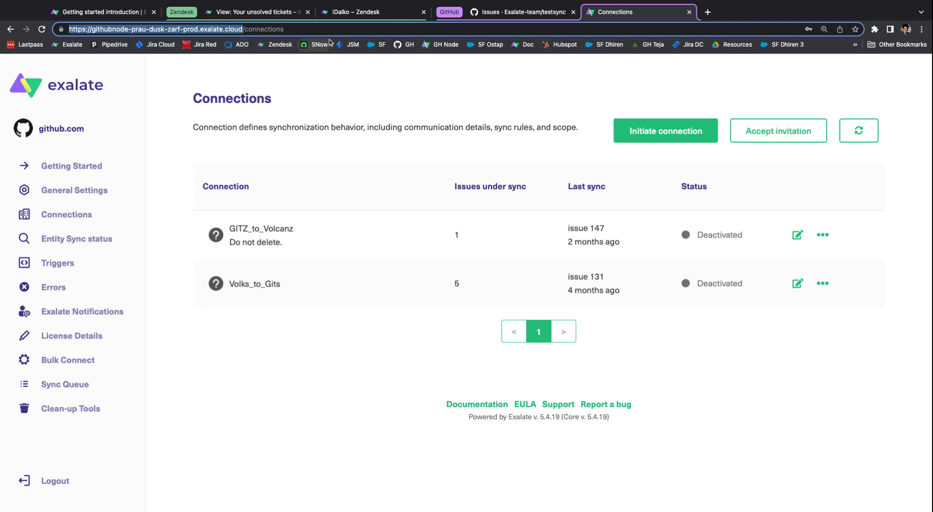
{"action": "left_click", "coordinate": [354, 12]}
{"action": "left_click", "coordinate": [343, 225]}
{"action": "key", "text": "ctrl+v"}
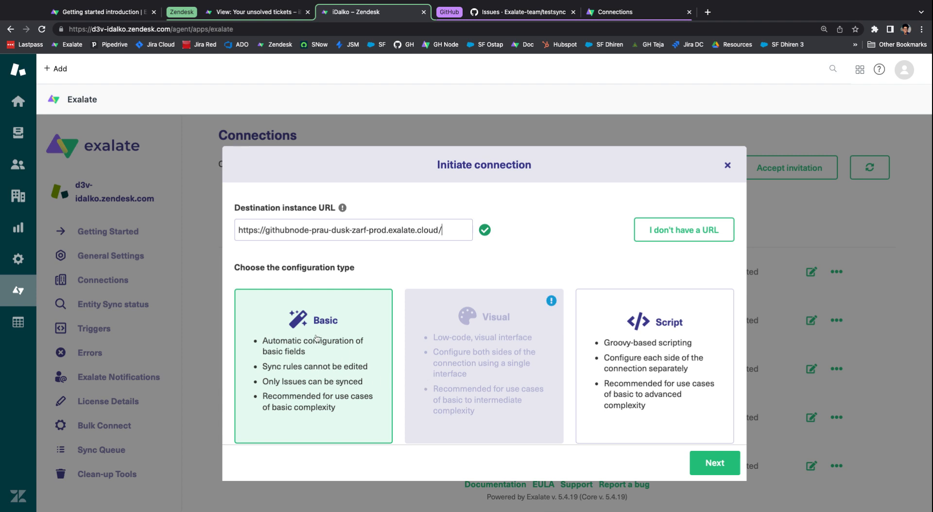
Step: Choose the Basic configuration type for the connection and continue to the admin access question
{"action": "left_click", "coordinate": [632, 358]}
{"action": "left_click", "coordinate": [315, 376]}
{"action": "left_click", "coordinate": [715, 471]}
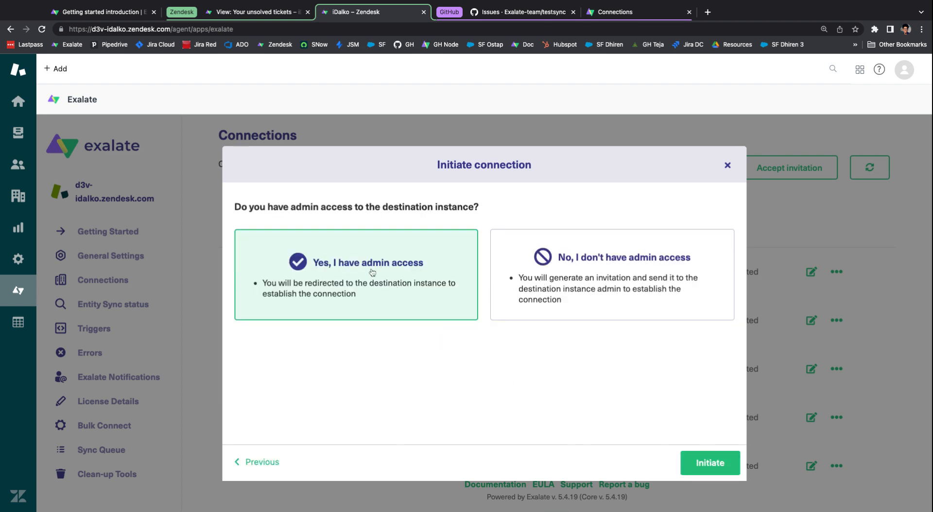
Step: Initiate the connection with no admin access to the destination, then copy the invitation code and finish the dialog
{"action": "left_click", "coordinate": [602, 268]}
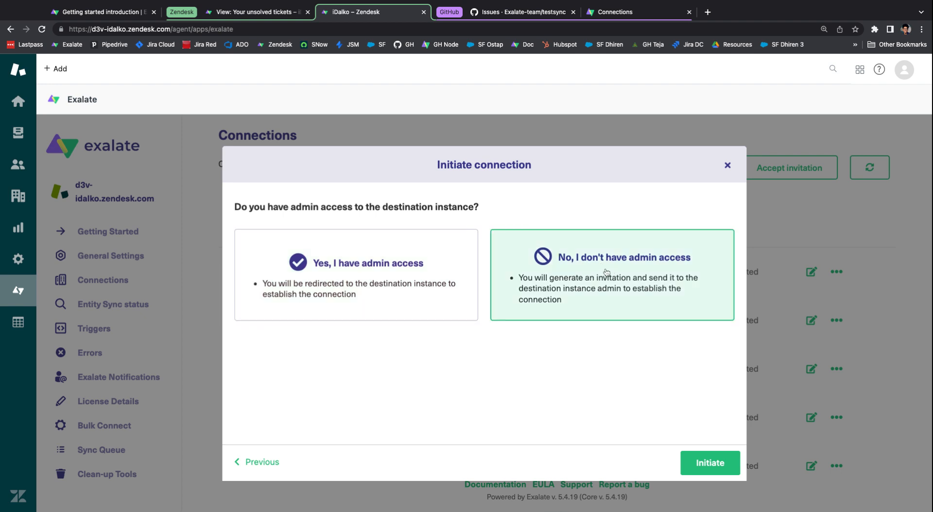
{"action": "left_click", "coordinate": [709, 463]}
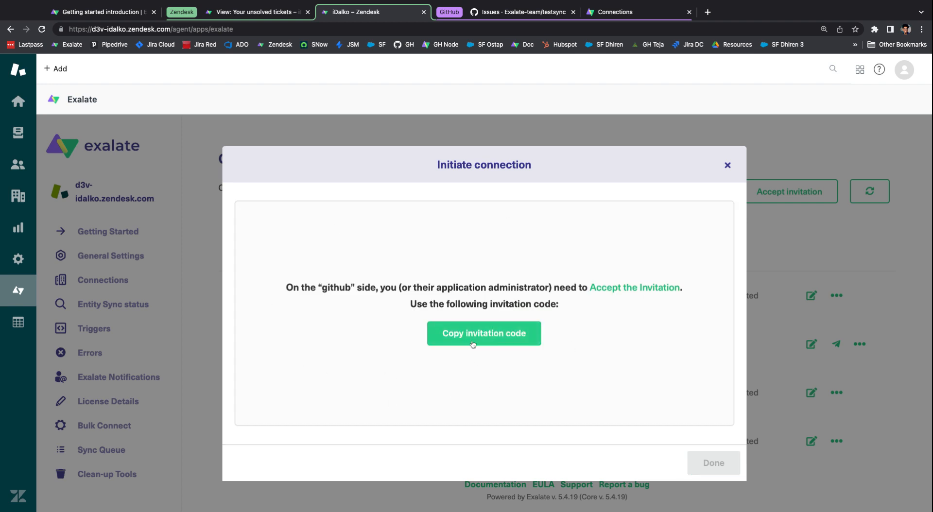
{"action": "left_click", "coordinate": [475, 343]}
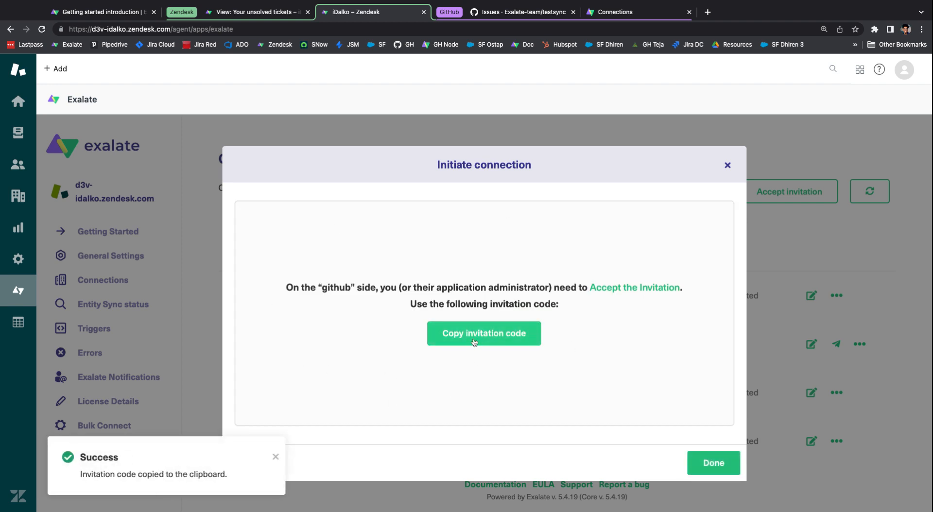
{"action": "left_click", "coordinate": [714, 462]}
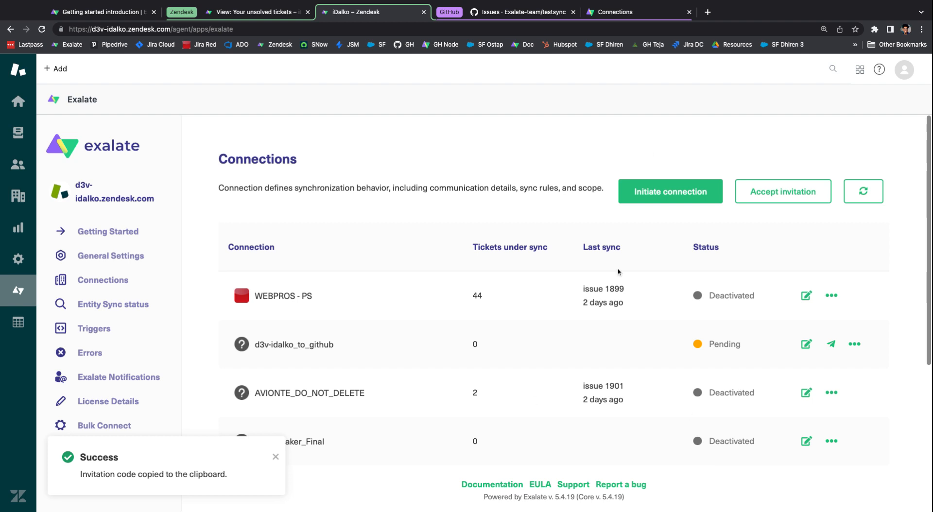
{"action": "left_click_drag", "start_coordinate": [255, 345], "coordinate": [748, 346]}
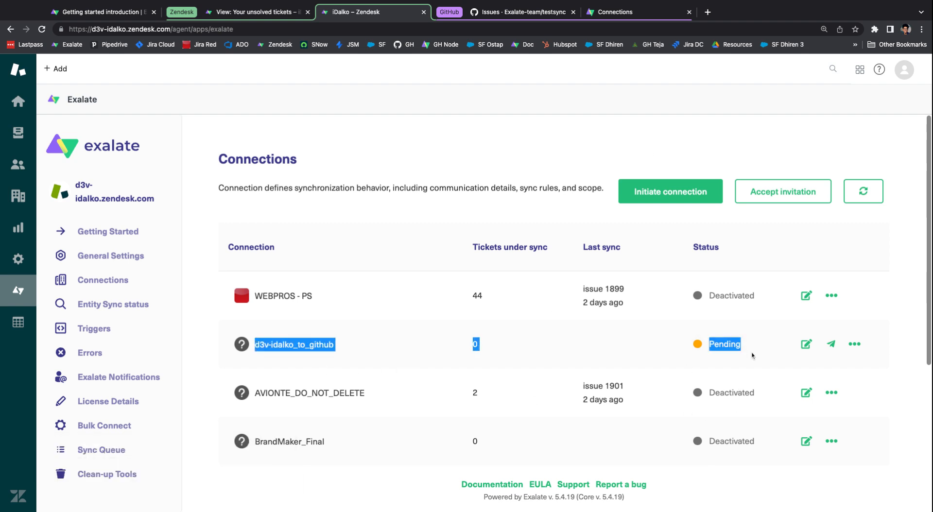
{"action": "left_click", "coordinate": [702, 375]}
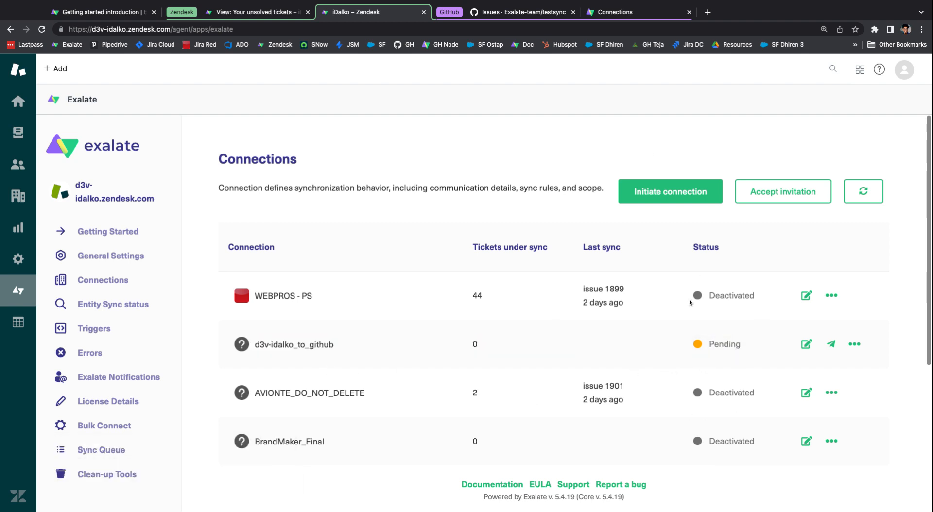
Step: On the GitHub Exalate node, start accepting an invitation and paste the invitation code received from Zendesk
{"action": "left_click", "coordinate": [596, 19]}
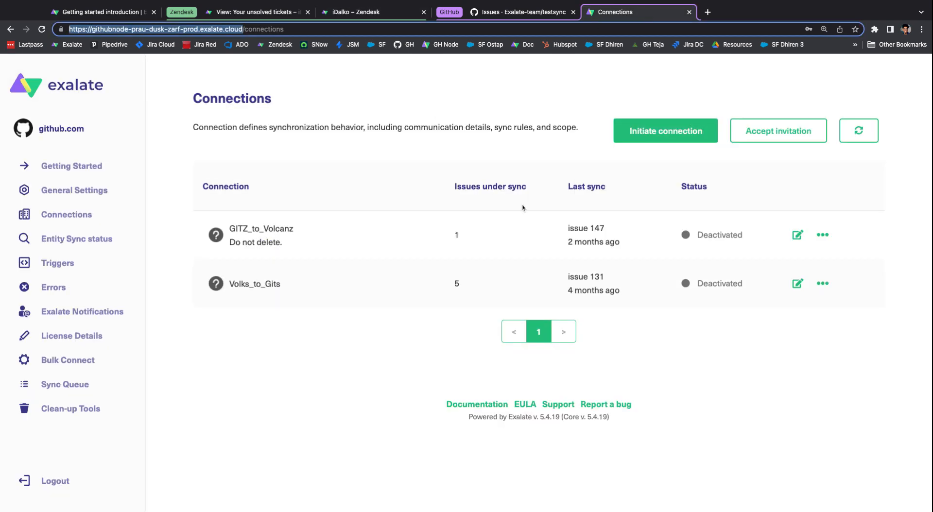
{"action": "left_click", "coordinate": [780, 141]}
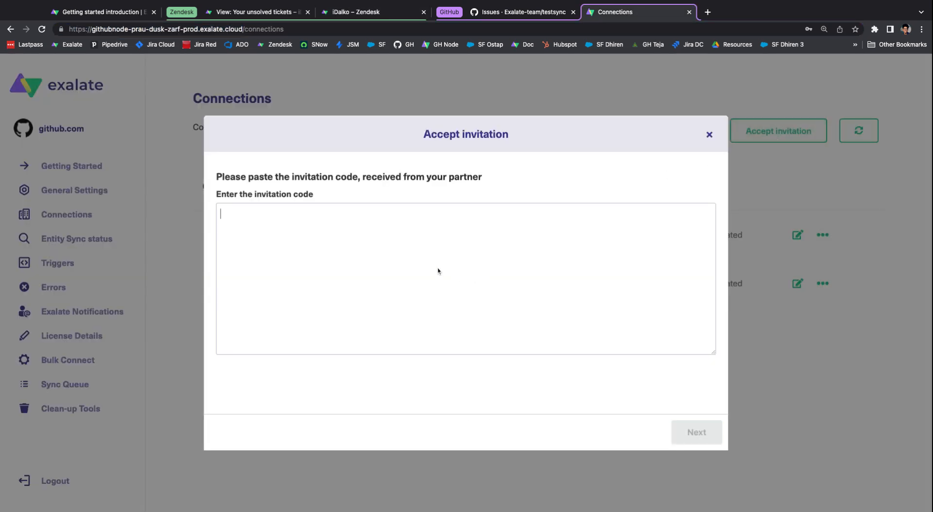
{"action": "left_click", "coordinate": [440, 270]}
{"action": "key", "text": "super+v"}
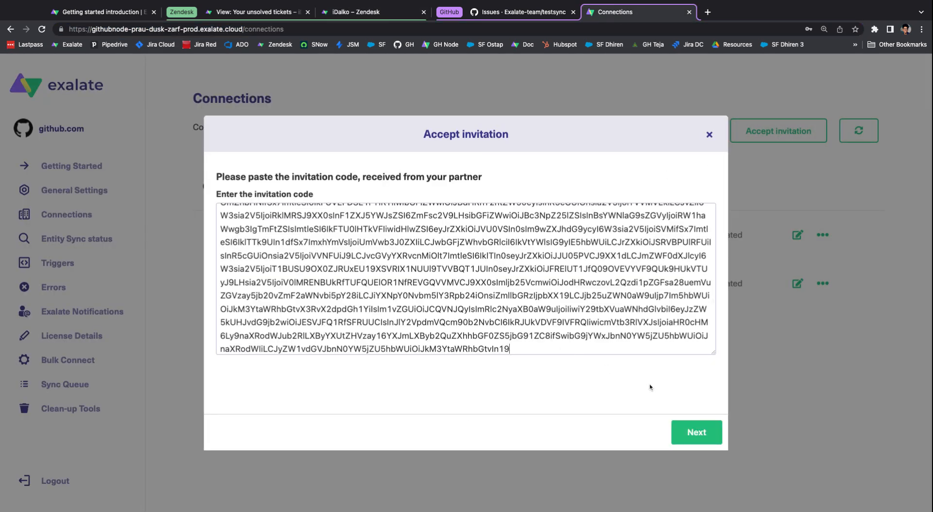
{"action": "left_click", "coordinate": [691, 436]}
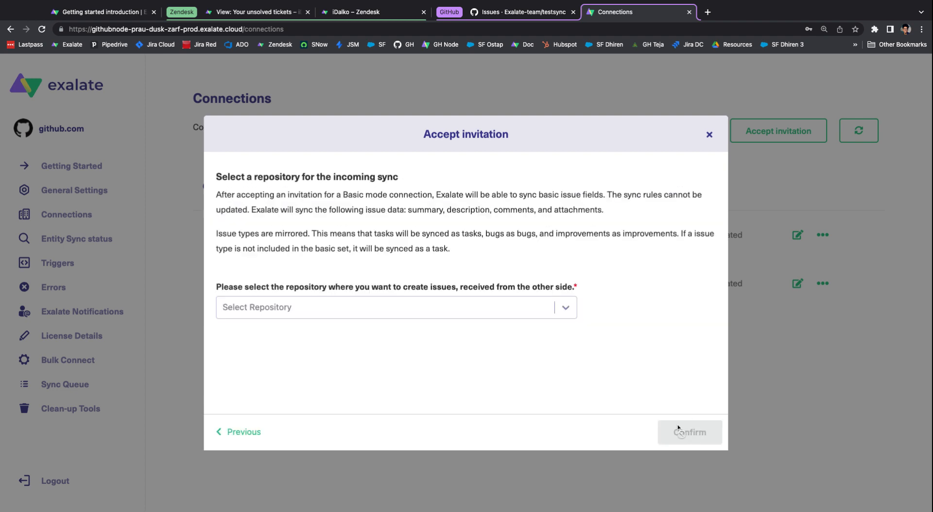
Step: Select Exalate-team/testsync as the repository for incoming issues and confirm the invitation
{"action": "left_click", "coordinate": [447, 302]}
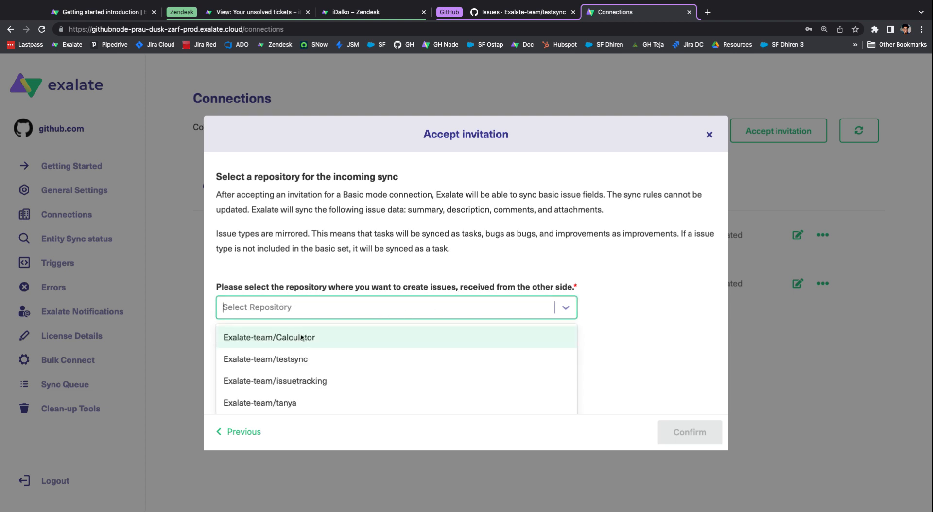
{"action": "left_click", "coordinate": [282, 362]}
{"action": "left_click", "coordinate": [685, 441]}
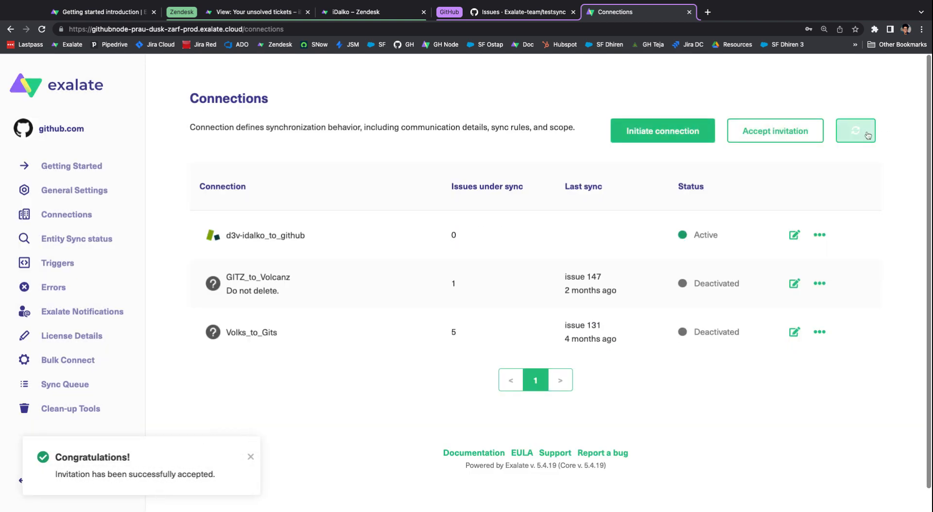
Step: Check the status of the d3v-idalko_to_github connection on both the GitHub and Zendesk Exalate nodes
{"action": "left_click_drag", "start_coordinate": [236, 236], "coordinate": [684, 238]}
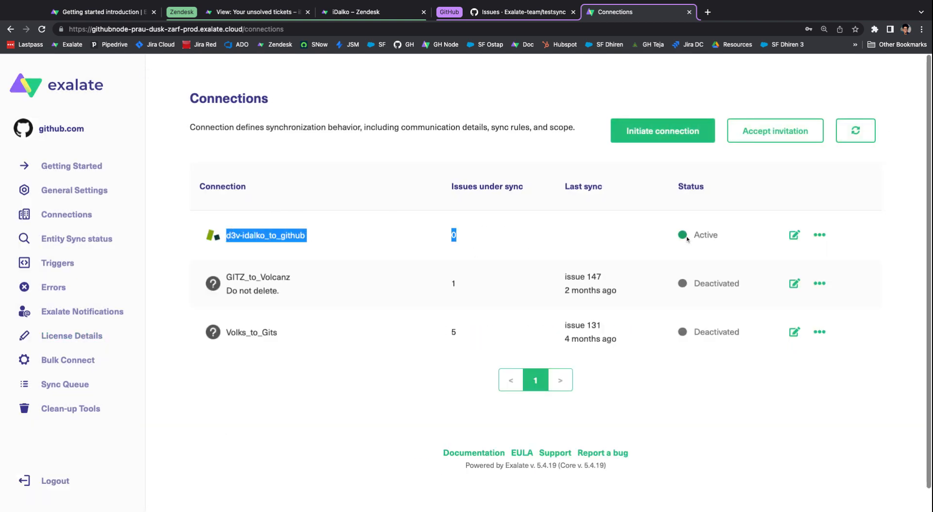
{"action": "left_click", "coordinate": [683, 242]}
{"action": "left_click", "coordinate": [373, 15]}
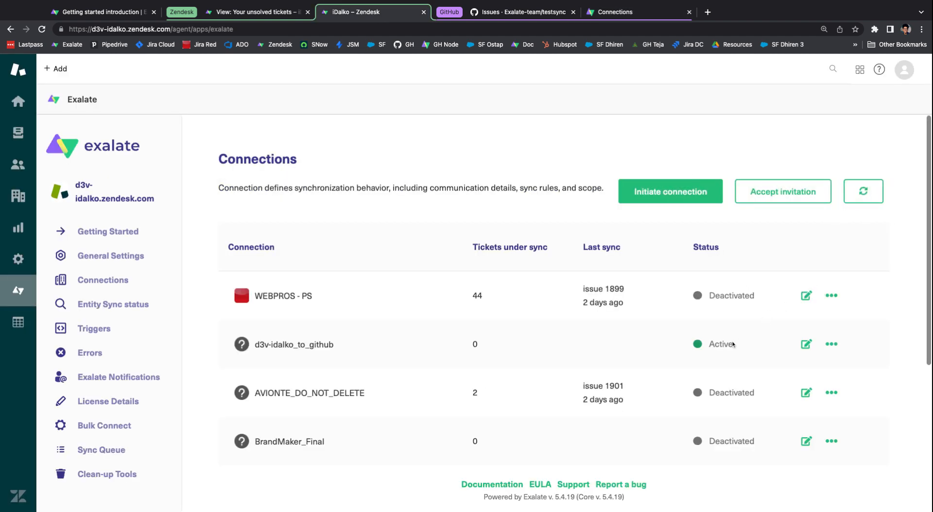
{"action": "left_click_drag", "start_coordinate": [728, 344], "coordinate": [692, 345]}
{"action": "left_click", "coordinate": [749, 343]}
Step: Start a new ticket in Zendesk with the subject "A new ticket from Zendesk"
{"action": "left_click", "coordinate": [218, 13]}
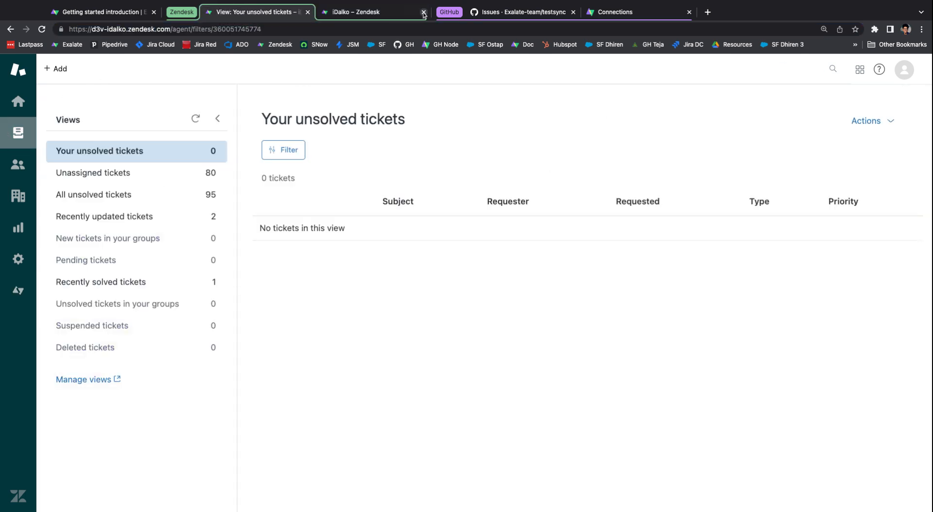
{"action": "left_click", "coordinate": [59, 69]}
{"action": "left_click", "coordinate": [70, 120]}
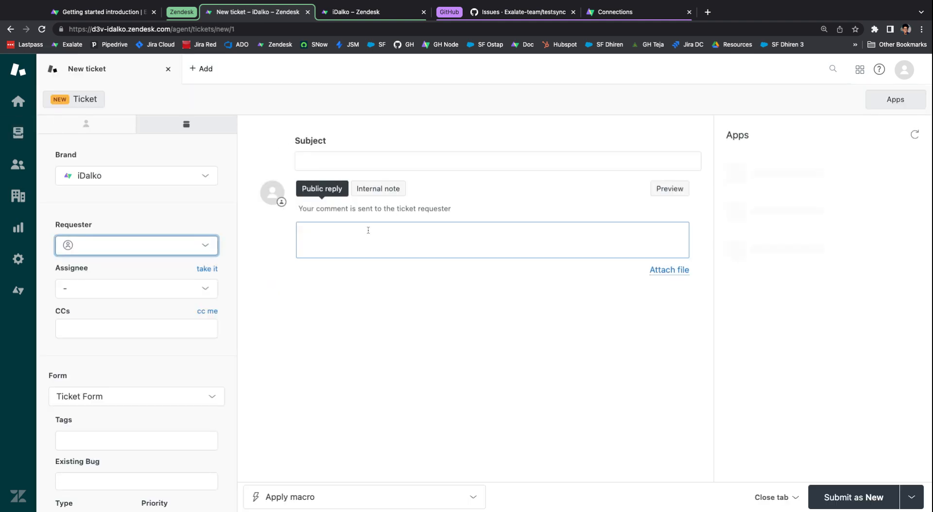
{"action": "left_click", "coordinate": [326, 155]}
{"action": "type", "text": "A "}
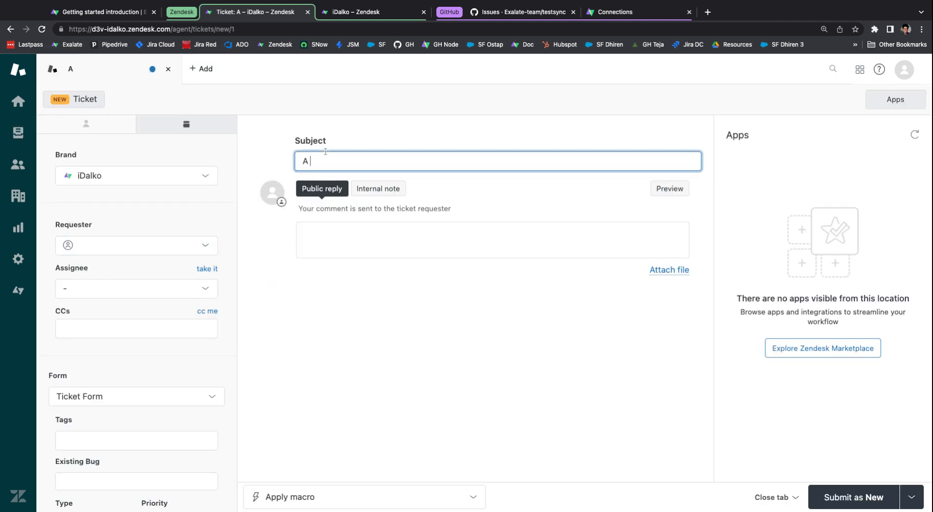
{"action": "type", "text": "new ticekt f"}
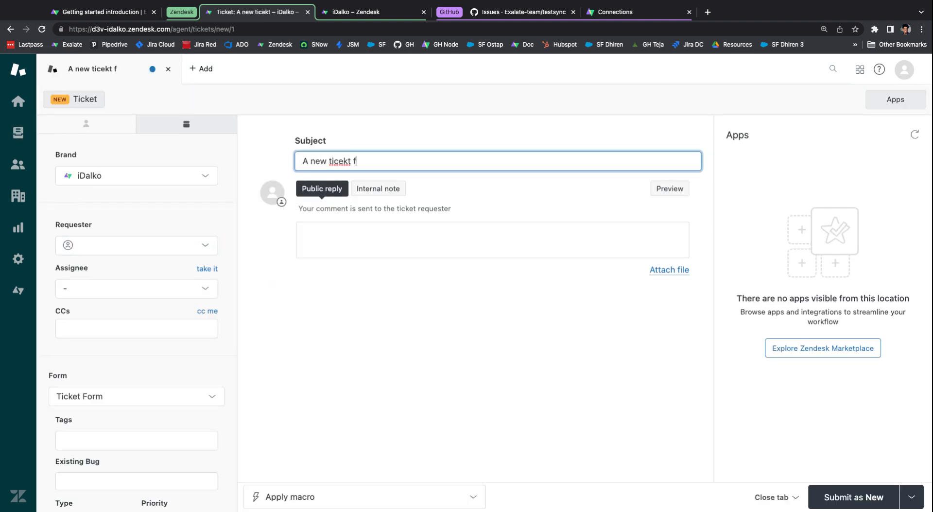
{"action": "type", "text": "rom Zendesk"}
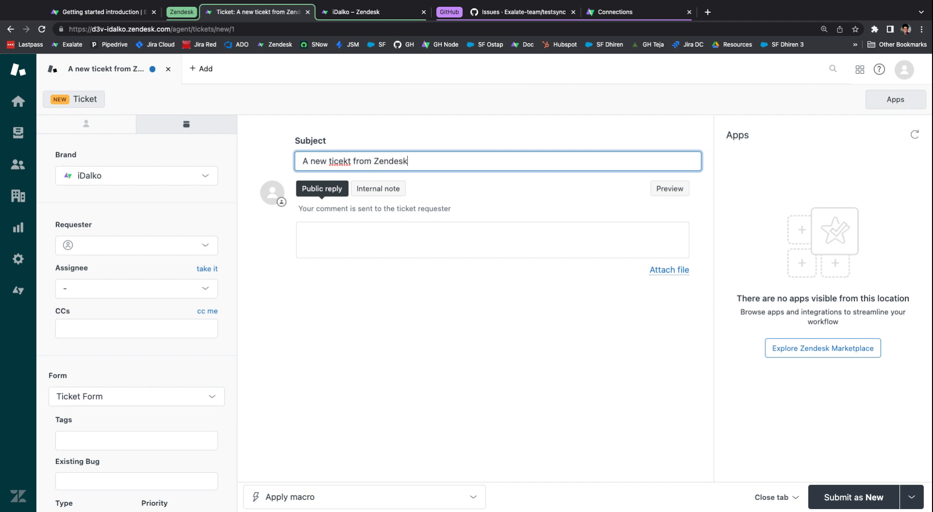
{"action": "left_click", "coordinate": [347, 161]}
{"action": "key", "text": "BackSpace"}
{"action": "key", "text": "BackSpace"}
{"action": "type", "text": "ke"}
Step: Write "A new ticket created" as the ticket's public reply and submit the ticket as New
{"action": "left_click", "coordinate": [351, 233]}
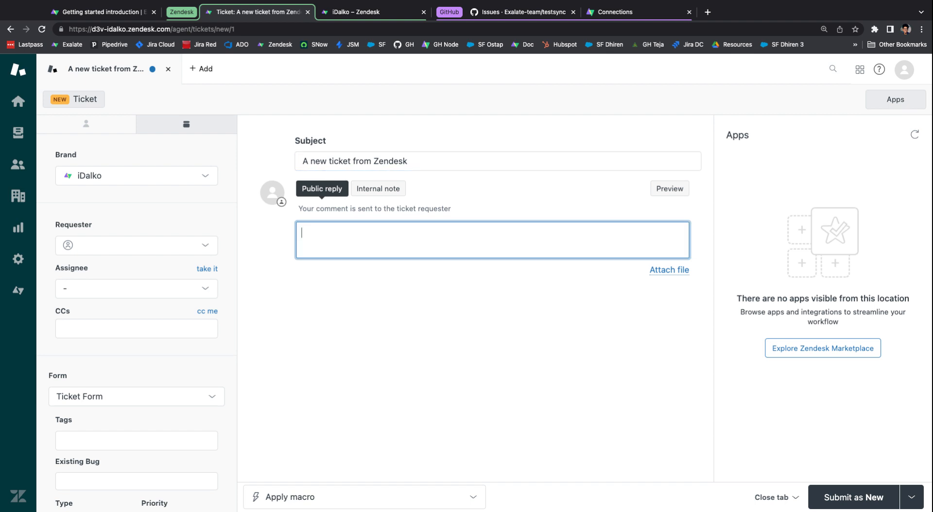
{"action": "type", "text": "A new ticekt created"}
{"action": "left_click", "coordinate": [346, 233]}
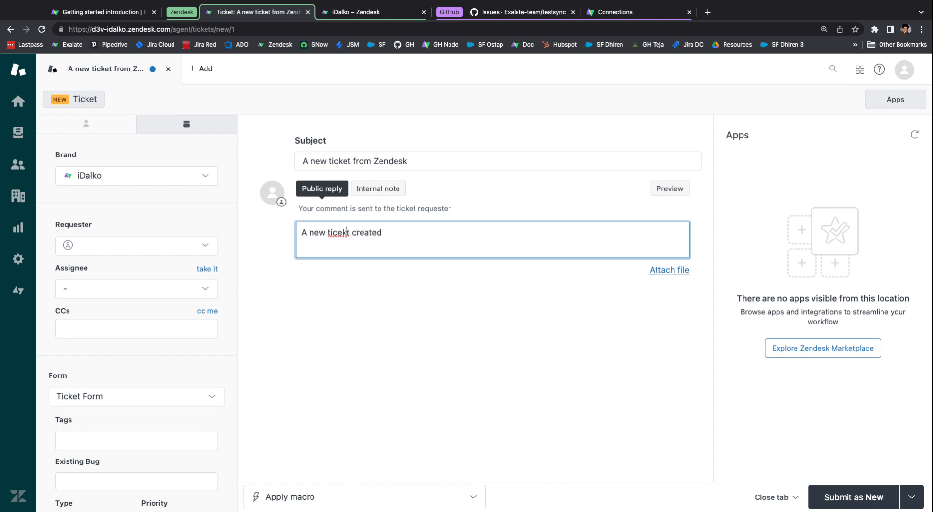
{"action": "key", "text": "BackSpace"}
{"action": "key", "text": "BackSpace"}
{"action": "type", "text": "ke"}
{"action": "left_click", "coordinate": [821, 496]}
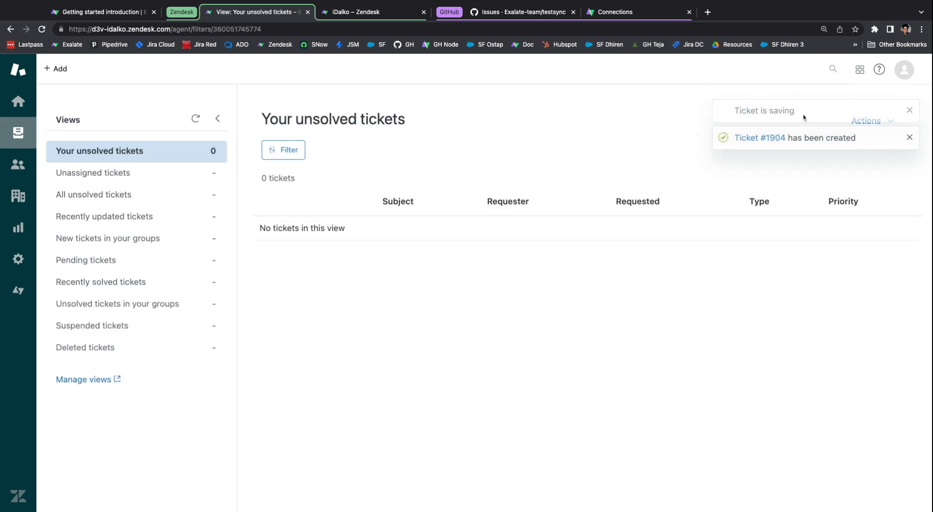
Step: Open the newly created ticket and exalate it over the d3v-idalko_to_github connection
{"action": "left_click", "coordinate": [757, 111]}
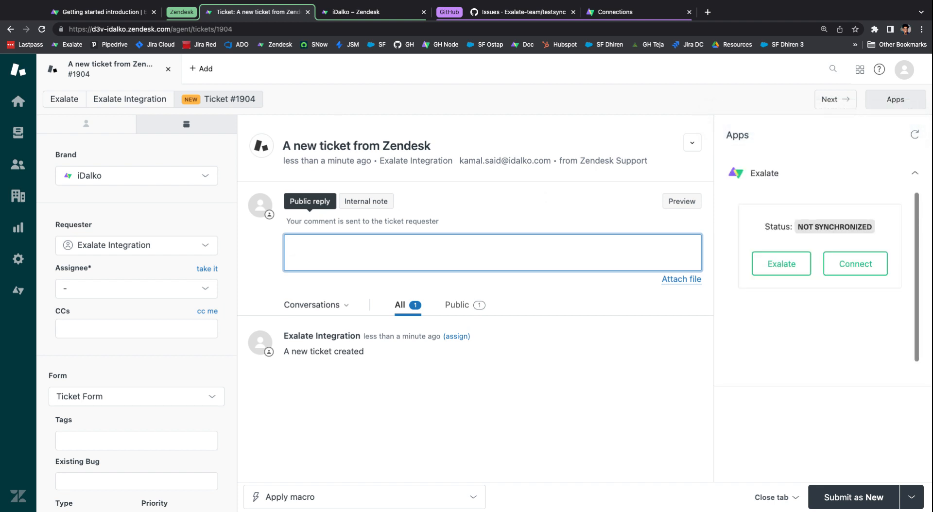
{"action": "left_click", "coordinate": [799, 271]}
{"action": "left_click", "coordinate": [804, 296]}
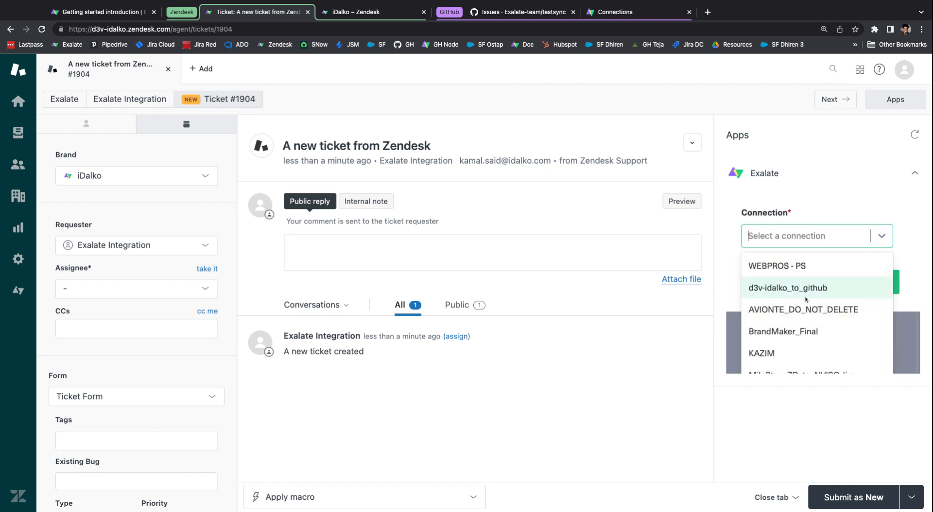
{"action": "left_click", "coordinate": [804, 291]}
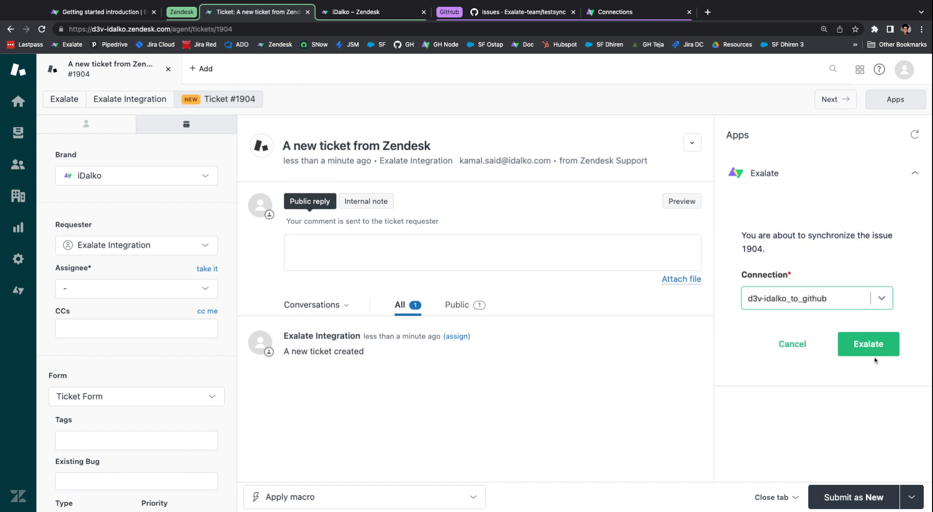
{"action": "left_click", "coordinate": [855, 354]}
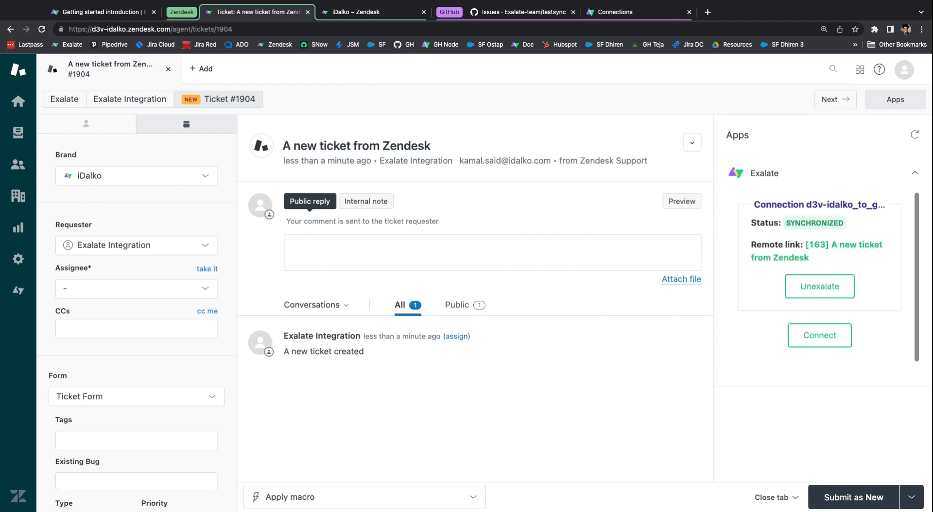
Step: Open the ticket's linked GitHub issue, place it in the GitHub tab group and check its title and description
{"action": "left_click", "coordinate": [852, 248]}
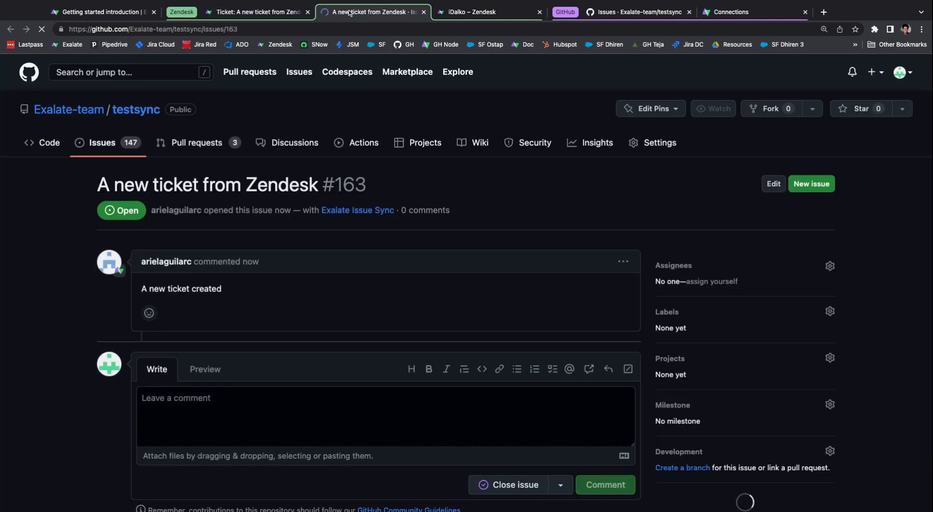
{"action": "left_click_drag", "start_coordinate": [352, 8], "coordinate": [505, 6]}
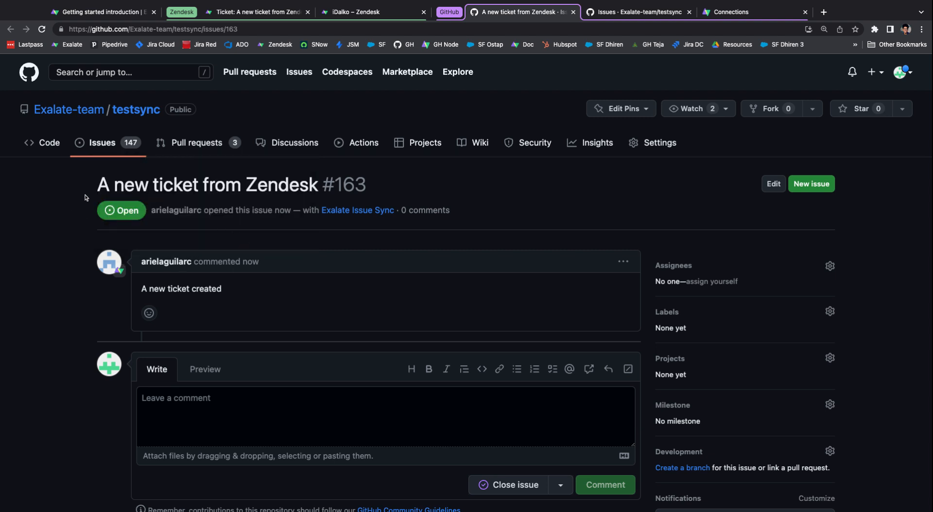
{"action": "left_click_drag", "start_coordinate": [174, 186], "coordinate": [227, 244]}
{"action": "left_click_drag", "start_coordinate": [143, 288], "coordinate": [245, 297]}
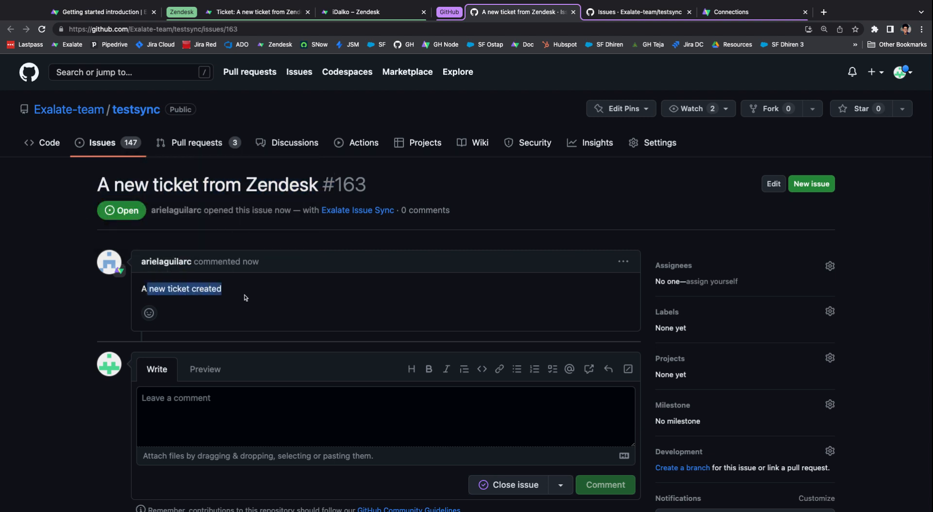
Step: Post the comment "Comment from GH" on the GitHub issue
{"action": "scroll", "coordinate": [291, 335], "scroll_direction": "down", "scroll_amount": 3}
{"action": "left_click", "coordinate": [251, 238]}
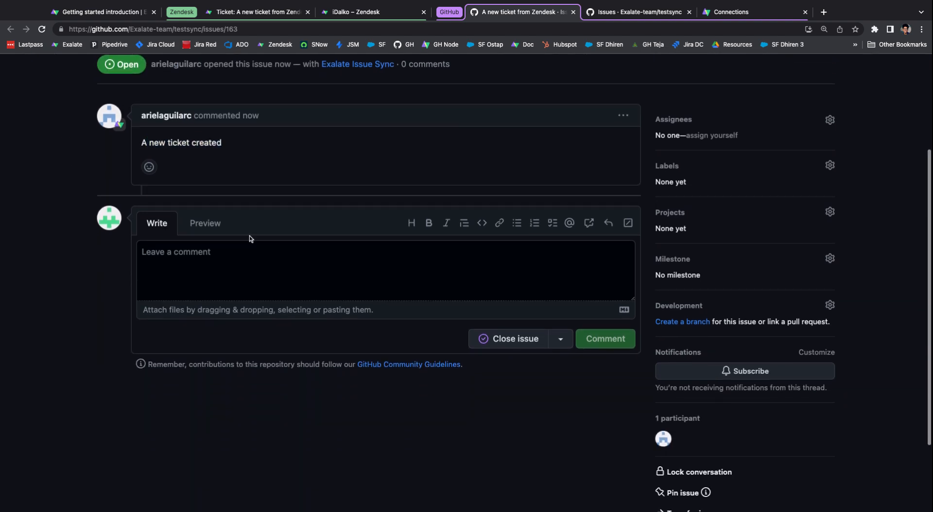
{"action": "left_click", "coordinate": [252, 258]}
{"action": "scroll", "coordinate": [233, 319], "scroll_direction": "up", "scroll_amount": 1}
{"action": "scroll", "coordinate": [233, 315], "scroll_direction": "up", "scroll_amount": 1}
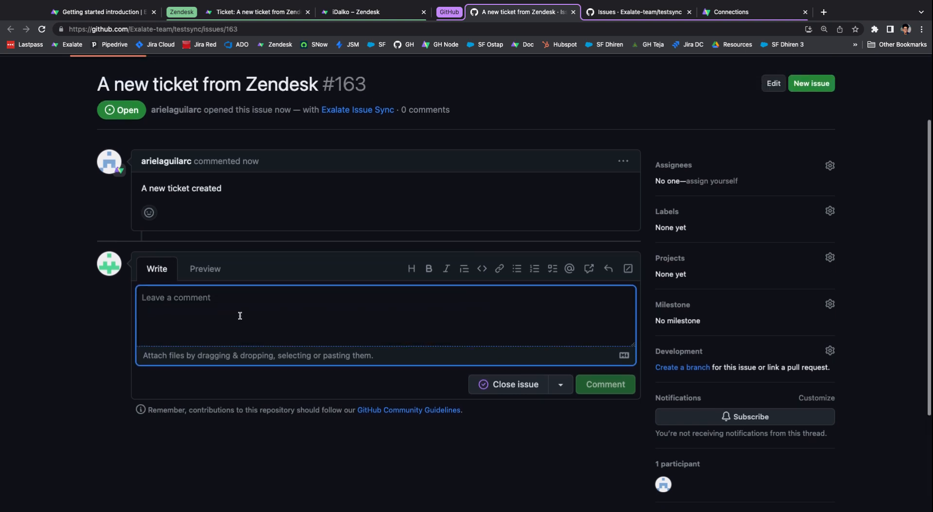
{"action": "scroll", "coordinate": [245, 315], "scroll_direction": "up", "scroll_amount": 1}
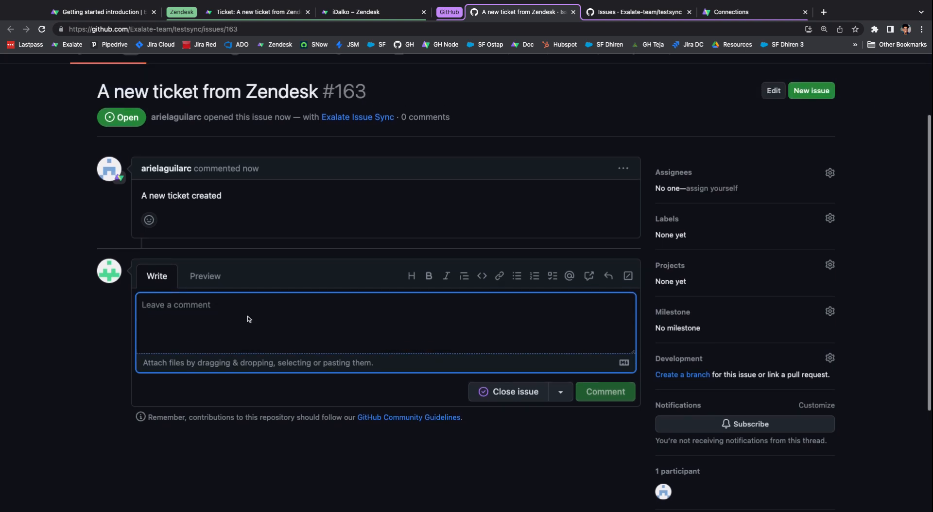
{"action": "scroll", "coordinate": [246, 319], "scroll_direction": "down", "scroll_amount": 2}
{"action": "type", "text": "Com"}
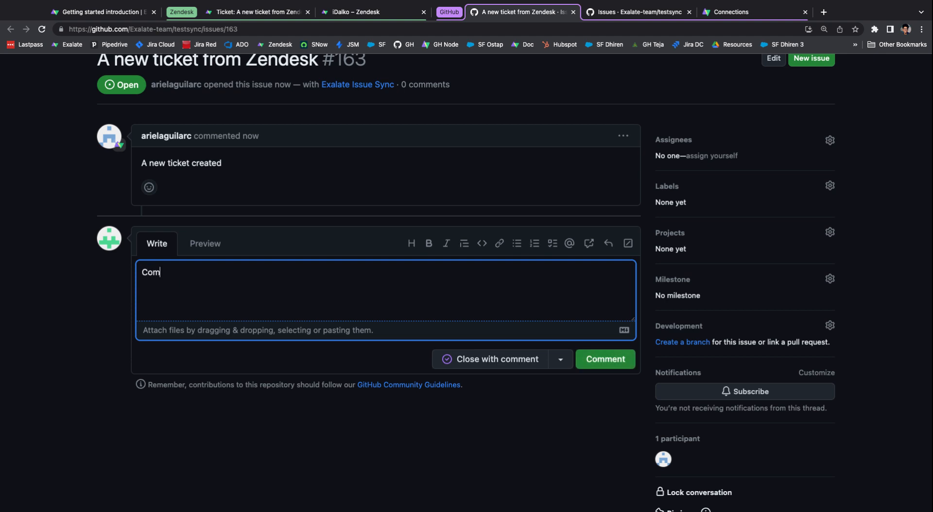
{"action": "type", "text": "ment from FG"}
{"action": "key", "text": "BackSpace"}
{"action": "key", "text": "BackSpace"}
{"action": "left_click", "coordinate": [592, 360]}
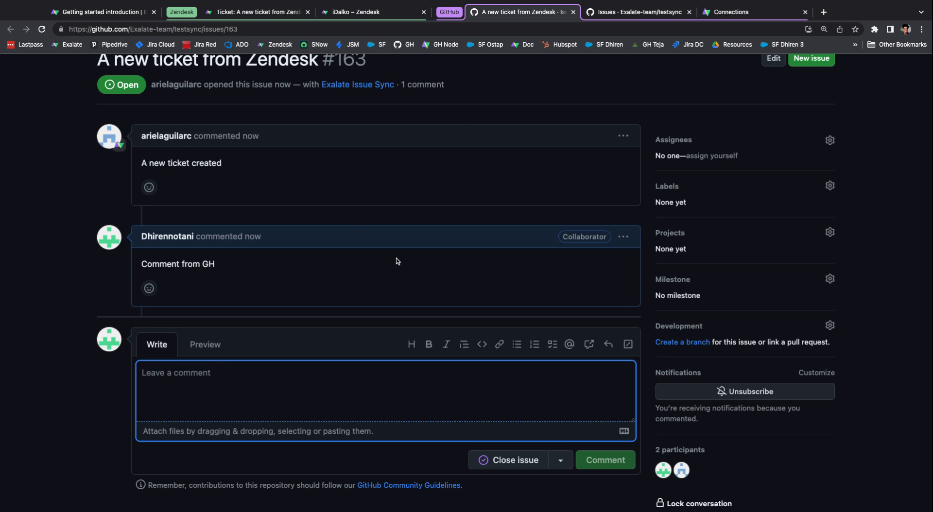
Step: Check the Zendesk ticket for the comment posted on GitHub, and refresh the Zendesk node's connections list
{"action": "scroll", "coordinate": [396, 260], "scroll_direction": "up", "scroll_amount": 3}
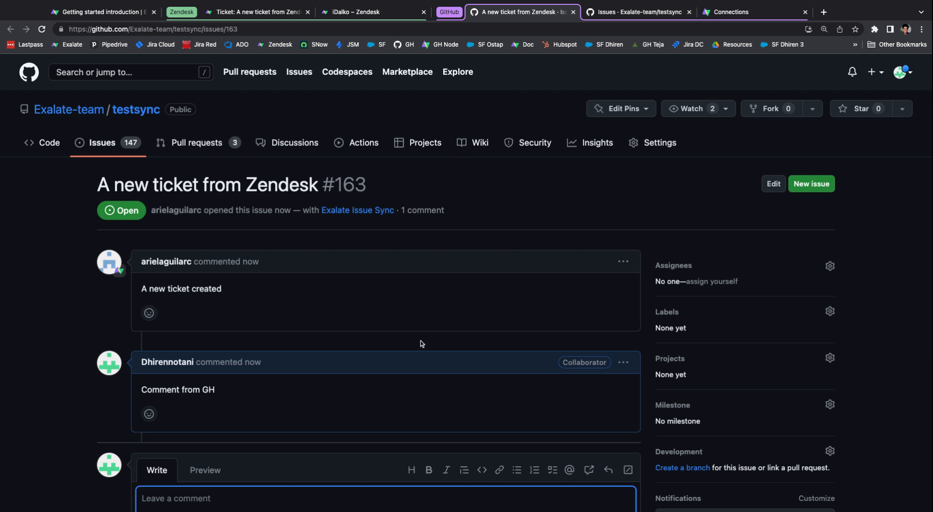
{"action": "left_click", "coordinate": [251, 14]}
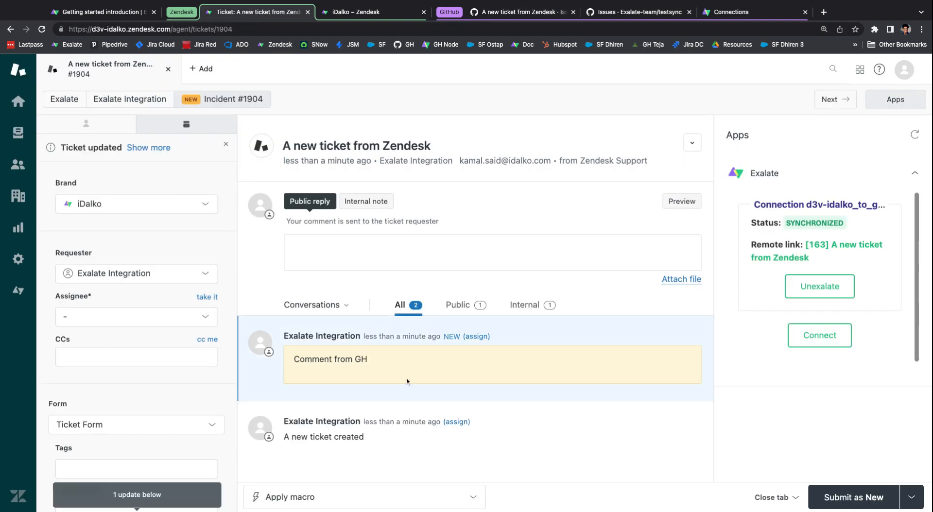
{"action": "left_click_drag", "start_coordinate": [291, 364], "coordinate": [379, 365]}
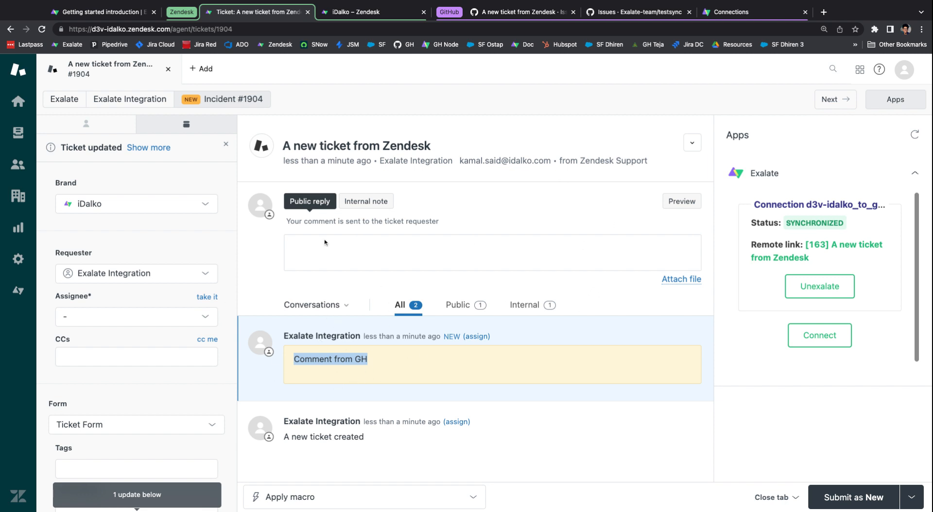
{"action": "left_click", "coordinate": [341, 16]}
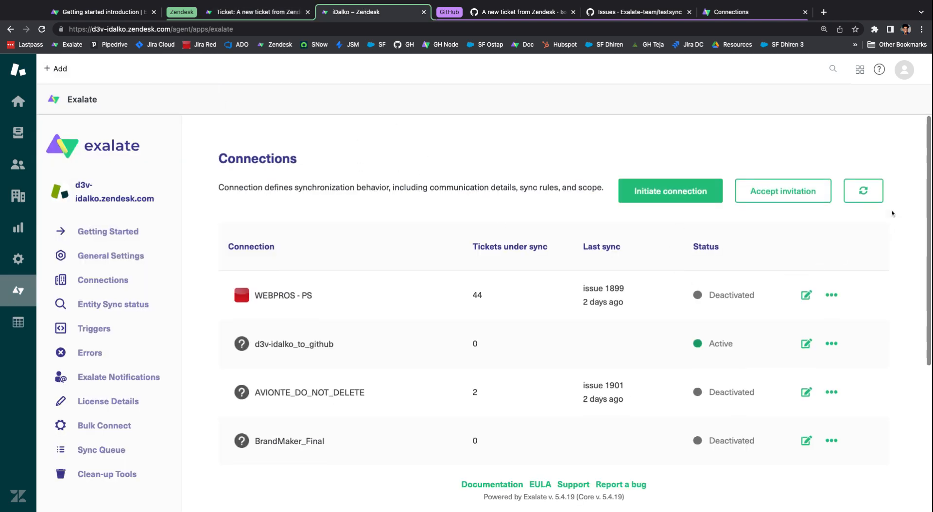
{"action": "left_click", "coordinate": [863, 191]}
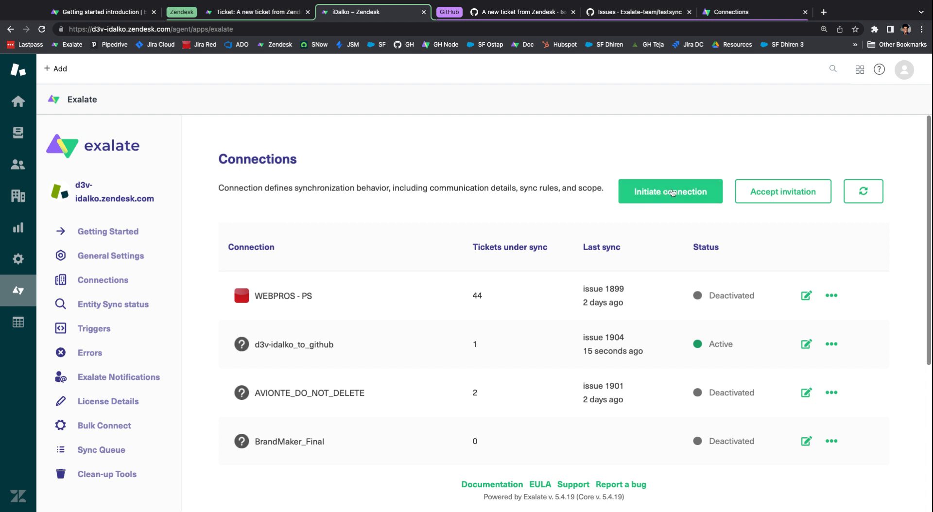
{"action": "left_click", "coordinate": [732, 12]}
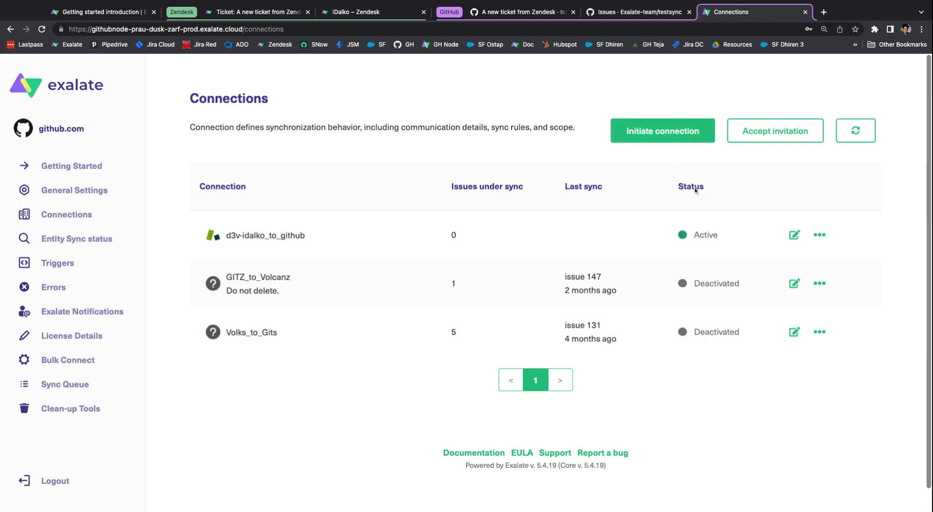
{"action": "left_click", "coordinate": [652, 133]}
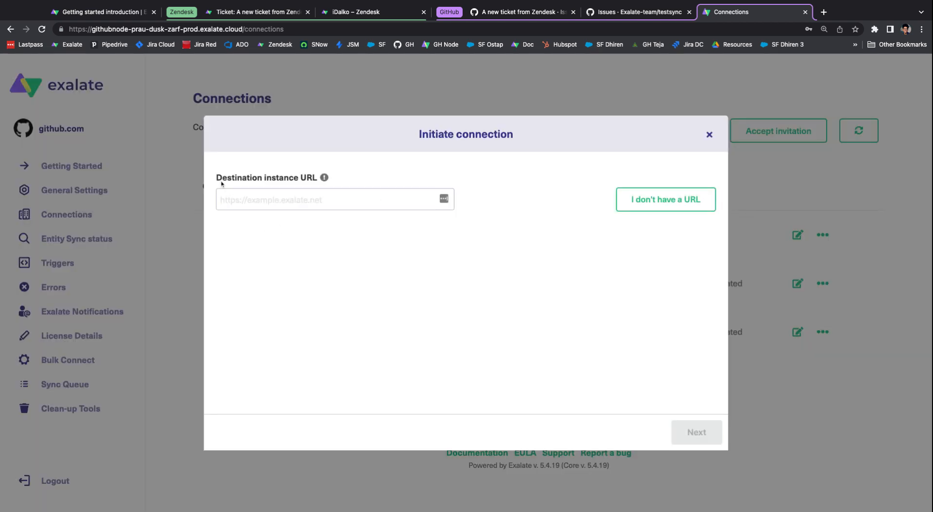
{"action": "triple_click", "coordinate": [219, 181]}
{"action": "left_click", "coordinate": [367, 230]}
{"action": "left_click", "coordinate": [262, 13]}
{"action": "left_click_drag", "start_coordinate": [173, 30], "coordinate": [69, 29]}
{"action": "key", "text": "super+c"}
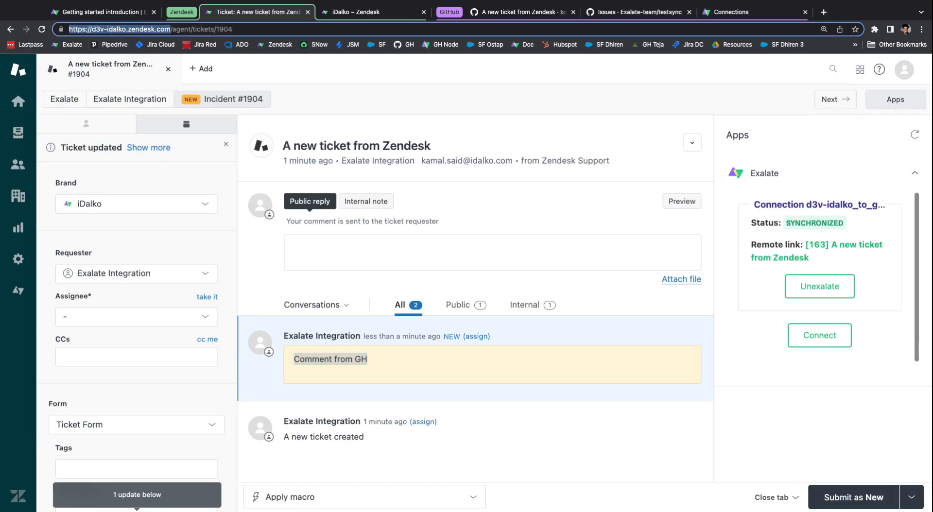
{"action": "left_click", "coordinate": [623, 13]}
{"action": "left_click", "coordinate": [726, 13]}
{"action": "left_click", "coordinate": [262, 208]}
{"action": "key", "text": "super+v"}
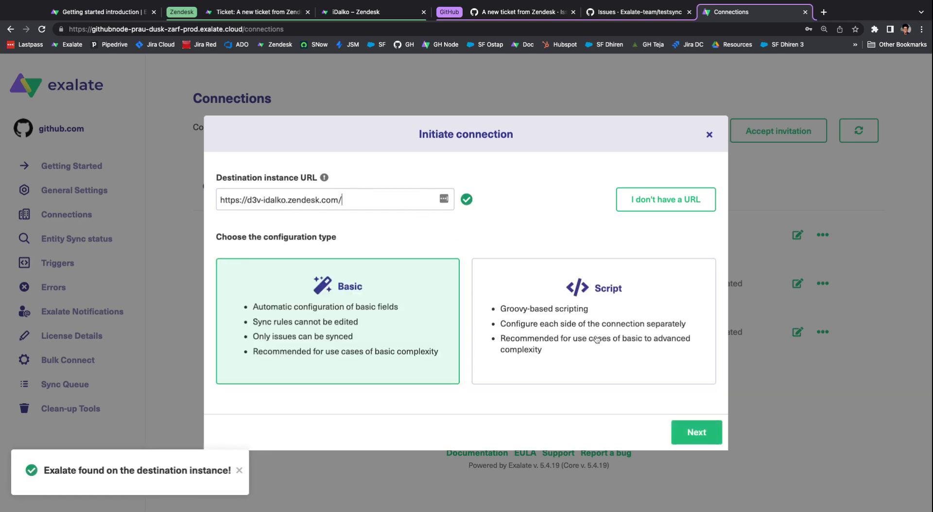
Step: Choose the Script configuration type and set the local instance short name to github and the remote one to zendesk
{"action": "left_click", "coordinate": [594, 336]}
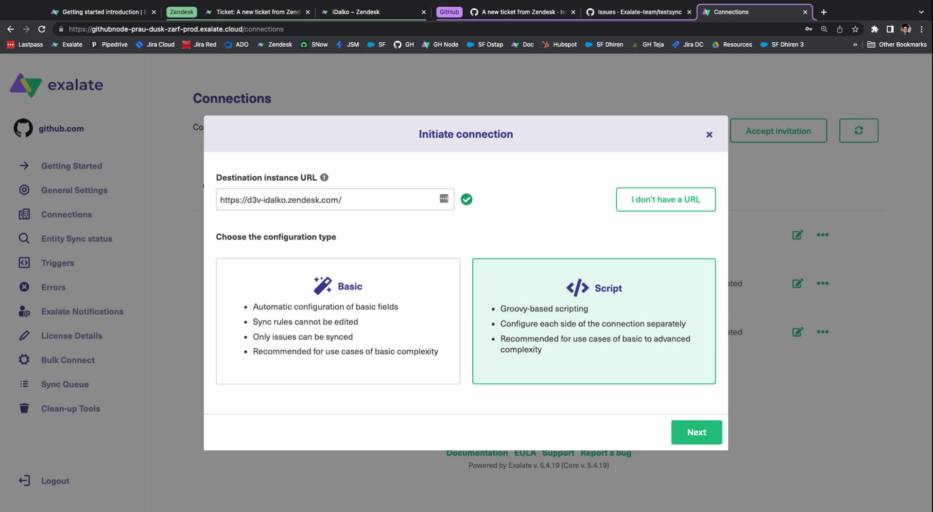
{"action": "left_click", "coordinate": [706, 438]}
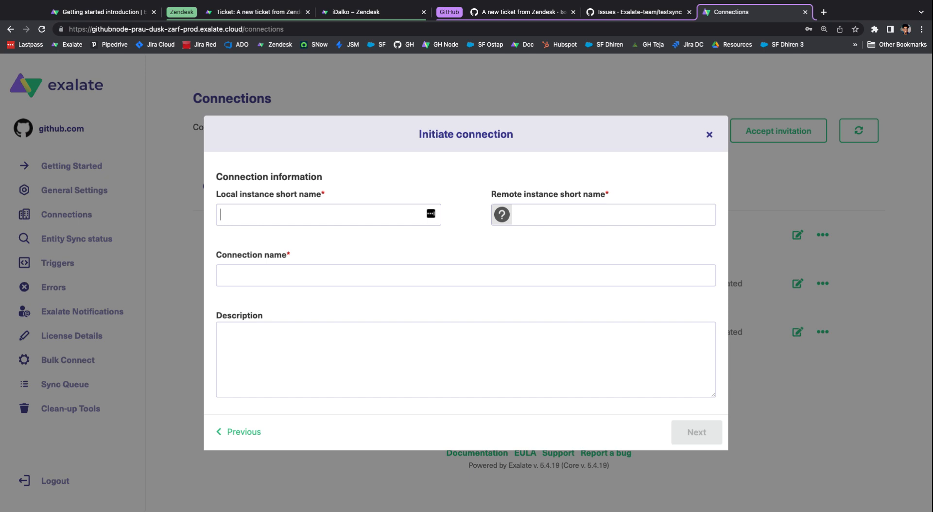
{"action": "type", "text": "github"}
{"action": "key", "text": "Tab"}
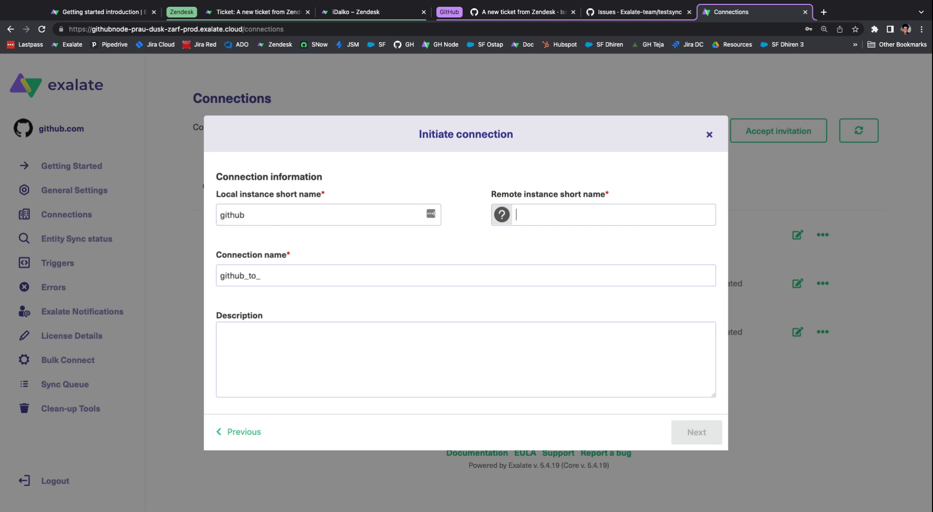
{"action": "type", "text": "zendesk"}
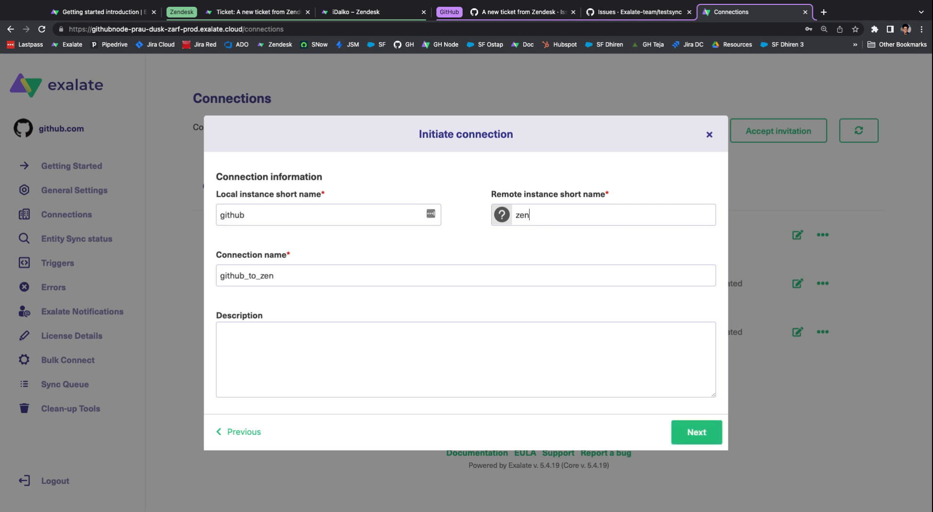
{"action": "left_click", "coordinate": [689, 436]}
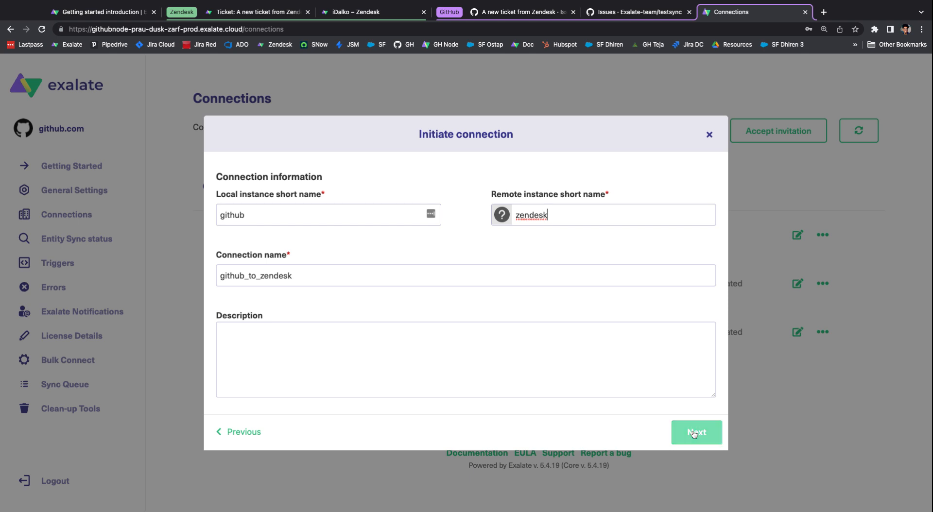
Step: Select Exalate-team/testsync as the repository for the incoming sync and initiate the connection
{"action": "left_click", "coordinate": [337, 263]}
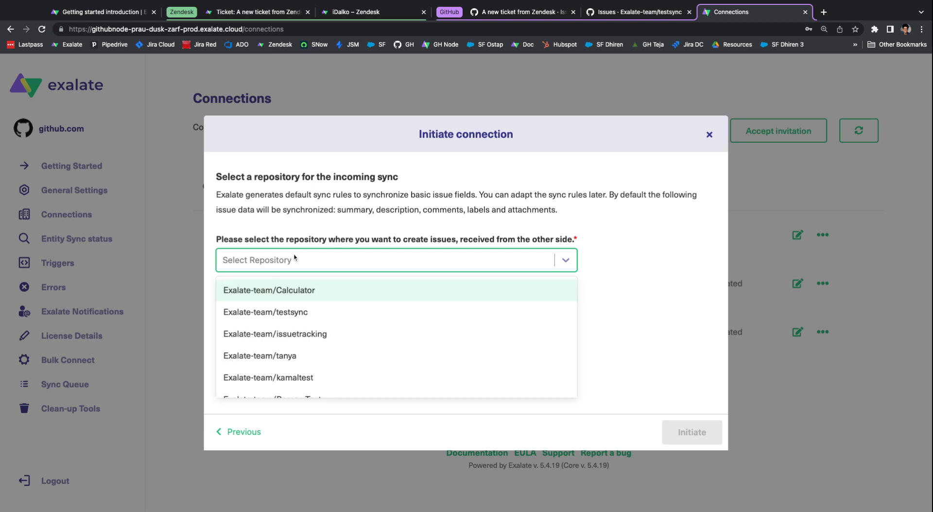
{"action": "left_click", "coordinate": [281, 314]}
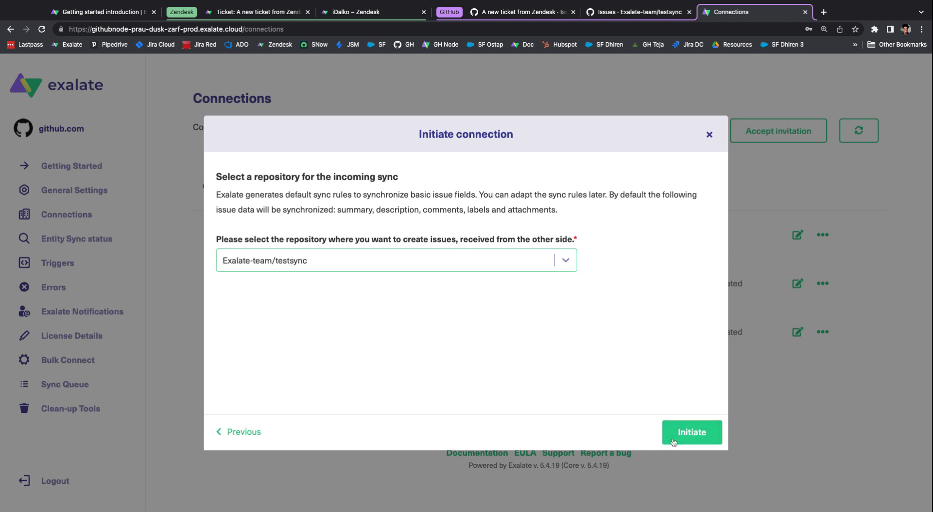
{"action": "left_click", "coordinate": [694, 438]}
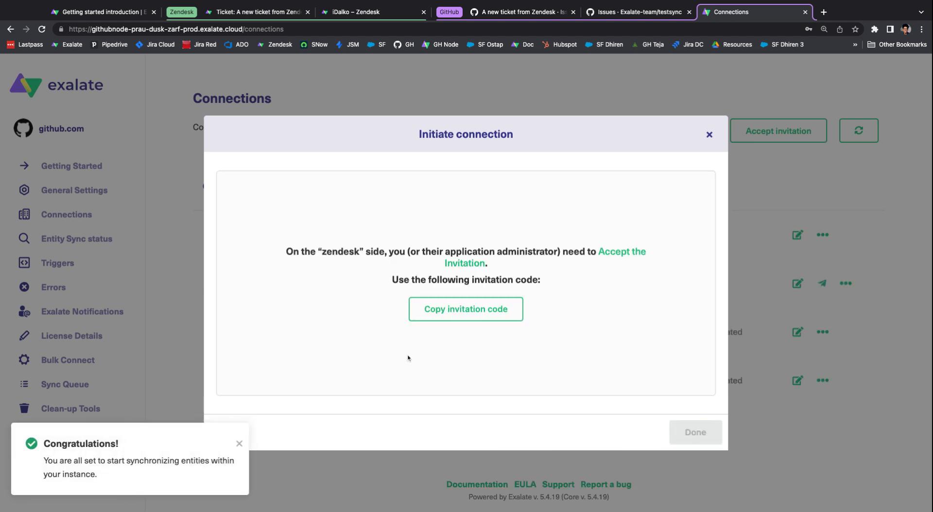
Step: Copy the invitation code, finish the connection setup and check the status of github_to_zendesk in the connections list
{"action": "left_click", "coordinate": [480, 315]}
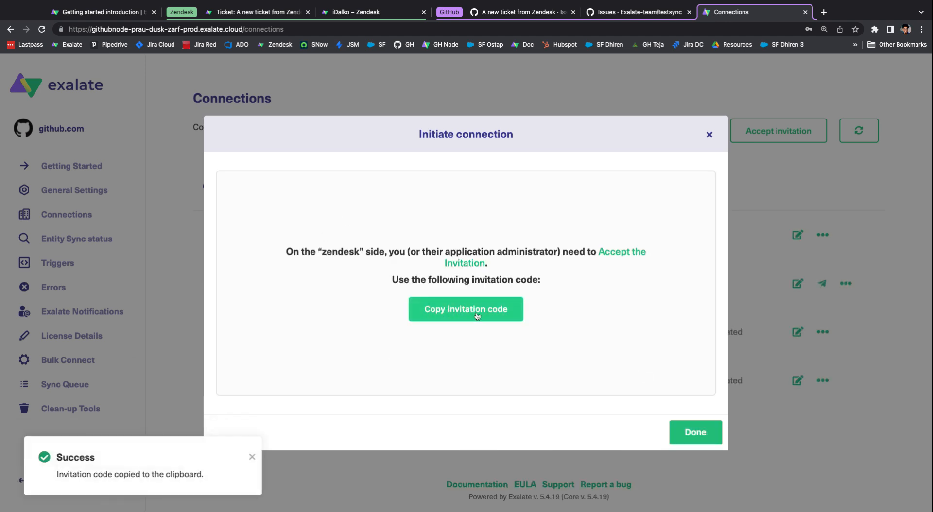
{"action": "left_click", "coordinate": [691, 433]}
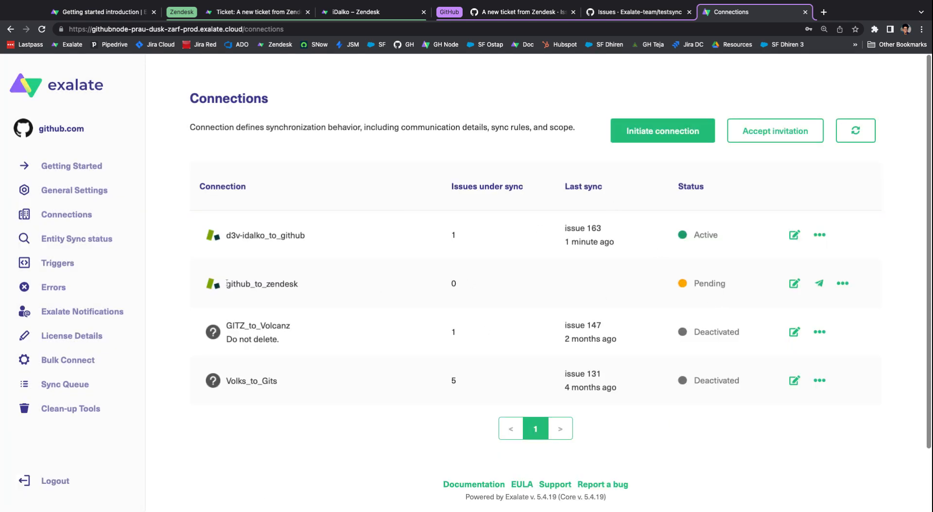
{"action": "left_click_drag", "start_coordinate": [227, 283], "coordinate": [724, 284]}
{"action": "left_click", "coordinate": [724, 284]}
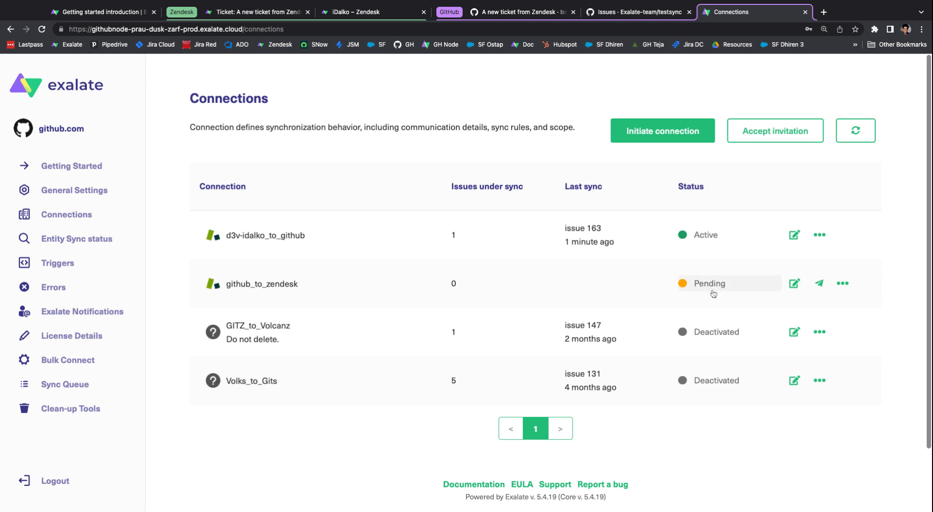
Step: On the Zendesk Exalate node, accept the invitation by pasting the copied invitation code
{"action": "left_click", "coordinate": [360, 12]}
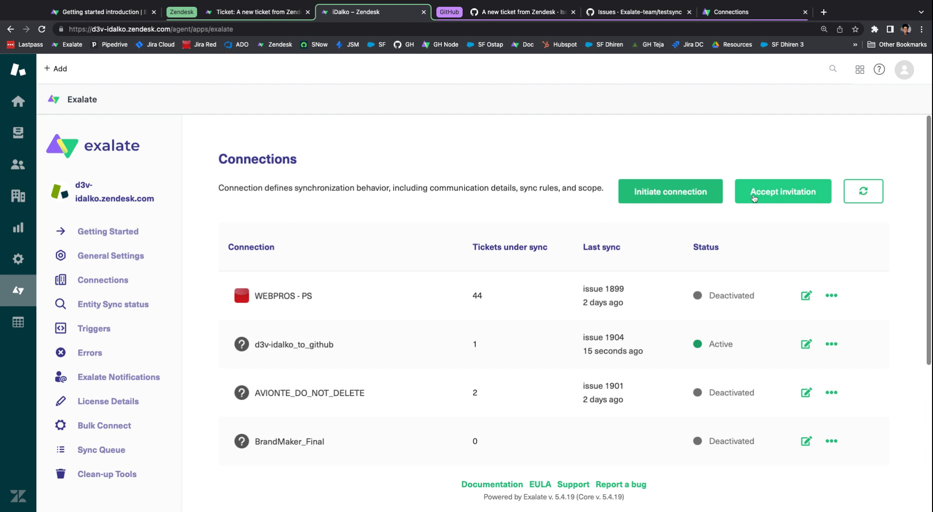
{"action": "left_click", "coordinate": [753, 198]}
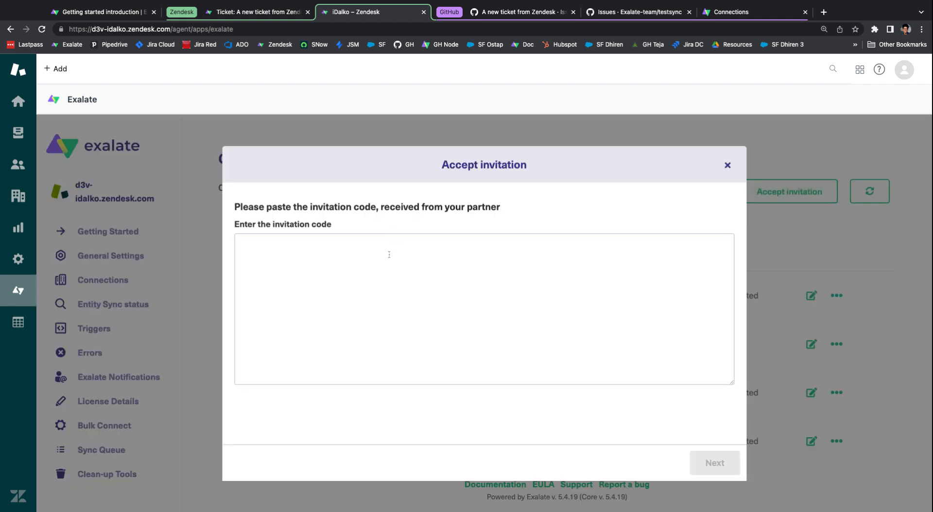
{"action": "key", "text": "super+v"}
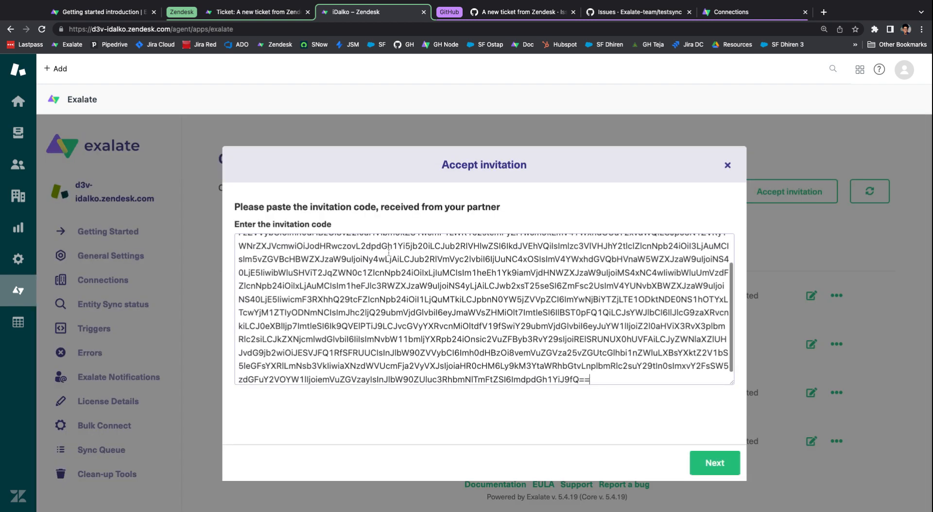
{"action": "left_click", "coordinate": [726, 464]}
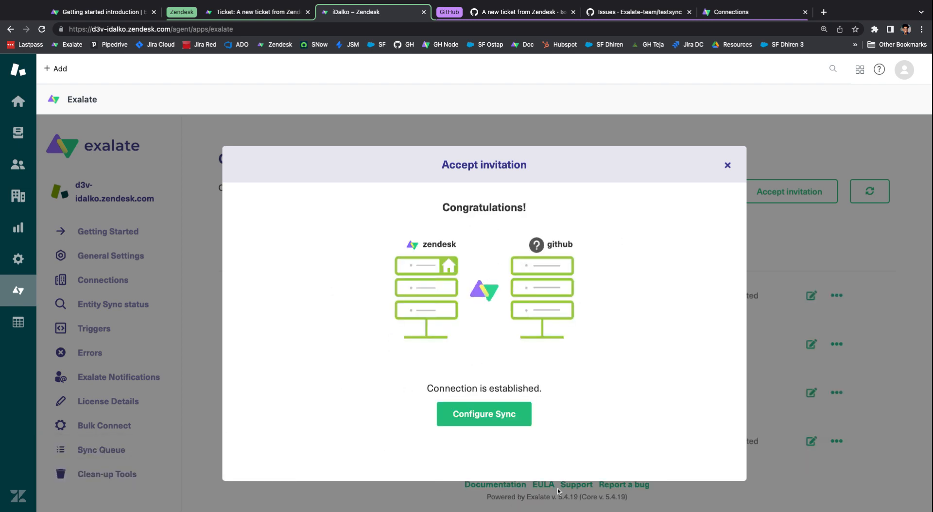
Step: Open the sync configuration of the new connection on Zendesk, review its outgoing and incoming rules, and collapse both sections
{"action": "left_click", "coordinate": [485, 416]}
{"action": "scroll", "coordinate": [473, 174], "scroll_direction": "down", "scroll_amount": 3}
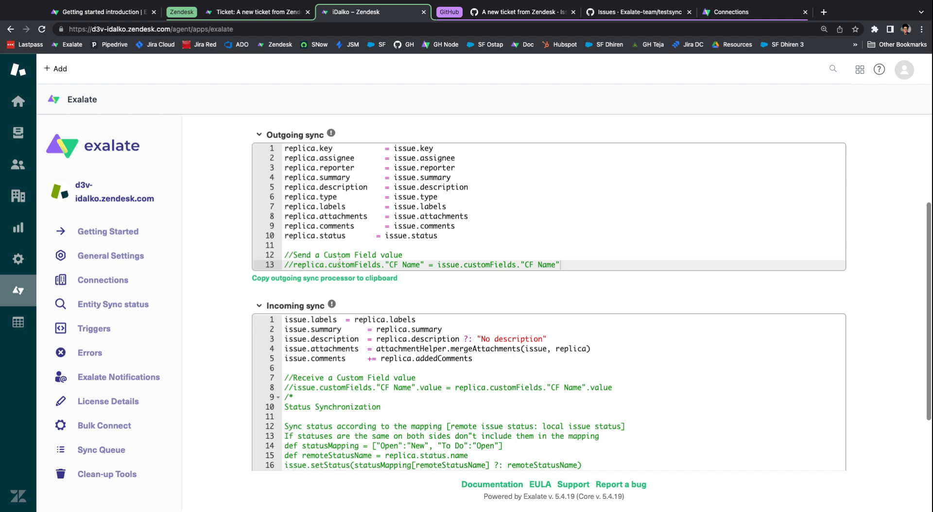
{"action": "scroll", "coordinate": [339, 260], "scroll_direction": "up", "scroll_amount": 2}
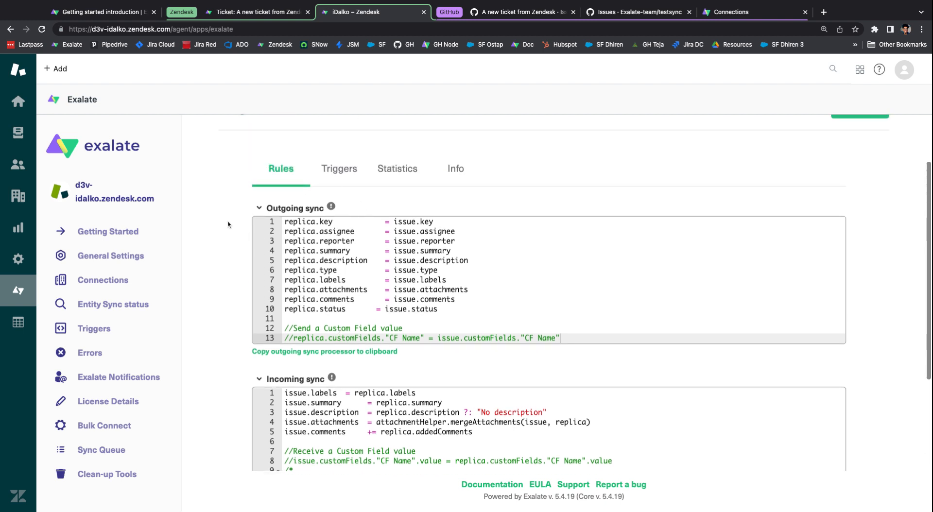
{"action": "left_click", "coordinate": [257, 209]}
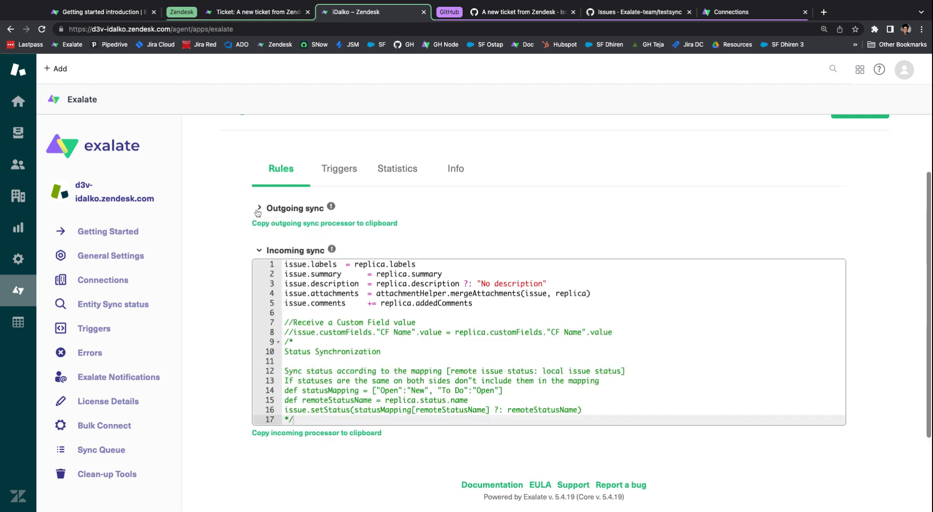
{"action": "left_click", "coordinate": [259, 257]}
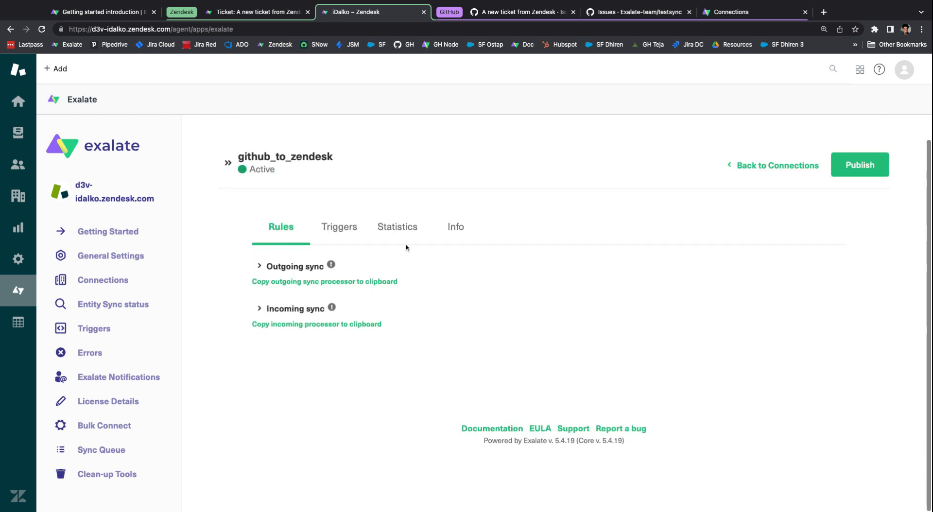
Step: On the GitHub node, refresh the connections, open github_to_zendesk for editing, review its outgoing and incoming rules, and collapse both
{"action": "left_click", "coordinate": [759, 11]}
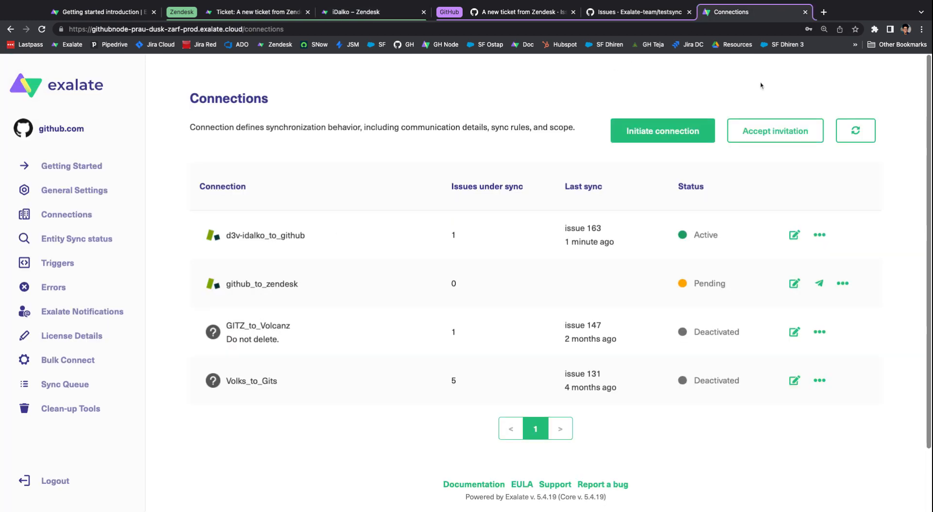
{"action": "left_click", "coordinate": [855, 131]}
{"action": "left_click", "coordinate": [795, 284]}
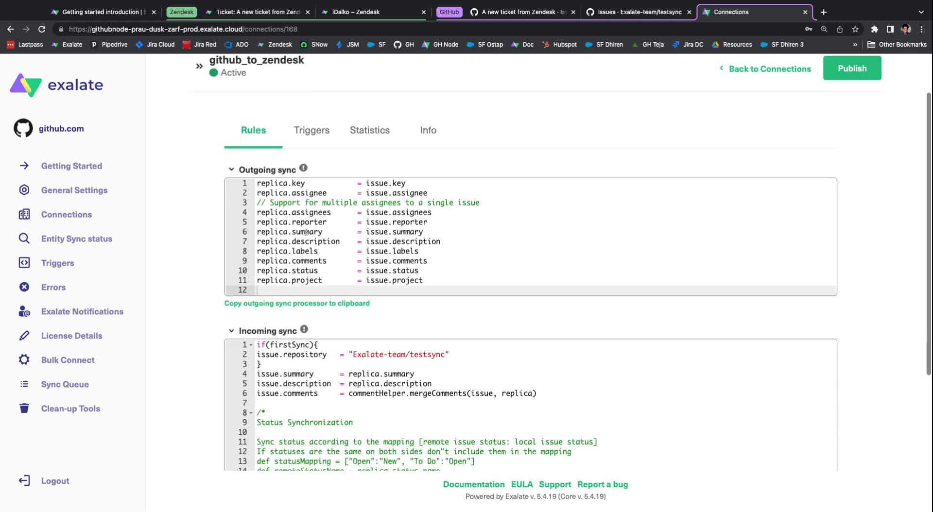
{"action": "scroll", "coordinate": [306, 232], "scroll_direction": "down", "scroll_amount": 3}
{"action": "scroll", "coordinate": [306, 232], "scroll_direction": "up", "scroll_amount": 5}
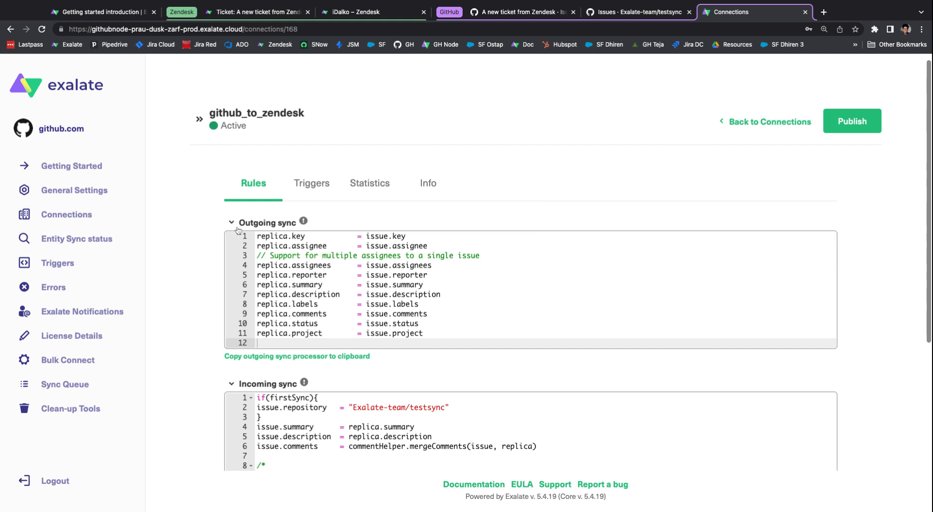
{"action": "left_click", "coordinate": [231, 222]}
{"action": "left_click", "coordinate": [232, 265]}
Step: Back on the Zendesk node, expand the outgoing sync rules and highlight the replica assignments from key to status
{"action": "left_click", "coordinate": [367, 11]}
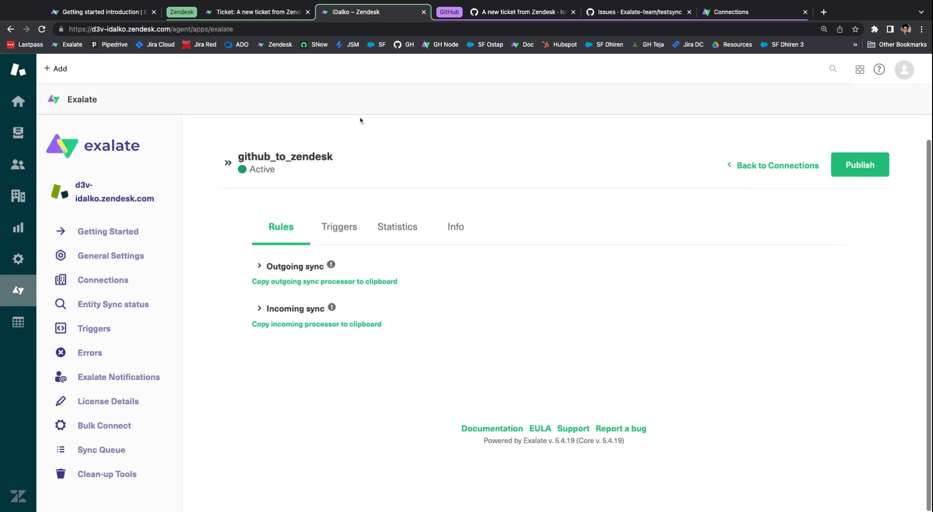
{"action": "left_click", "coordinate": [259, 267]}
{"action": "scroll", "coordinate": [271, 245], "scroll_direction": "down", "scroll_amount": 1}
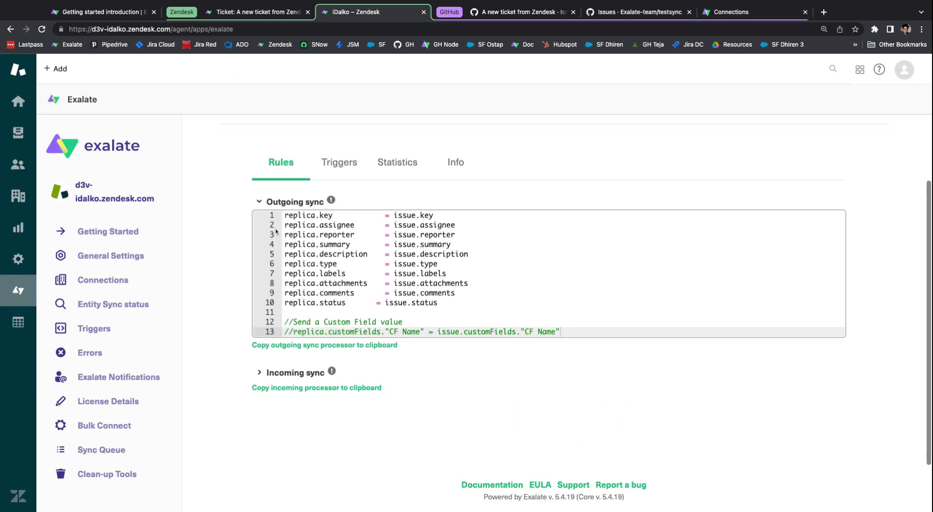
{"action": "scroll", "coordinate": [281, 234], "scroll_direction": "up", "scroll_amount": 2}
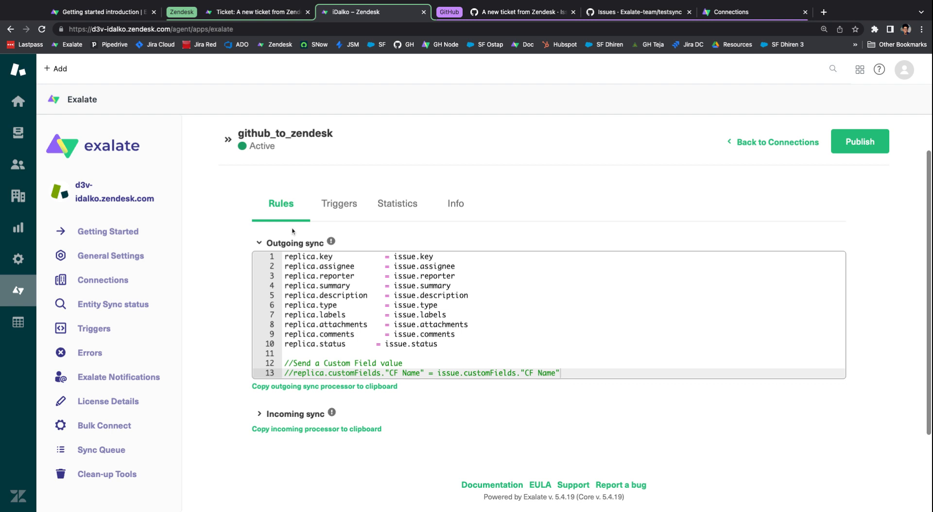
{"action": "left_click_drag", "start_coordinate": [285, 256], "coordinate": [476, 349]}
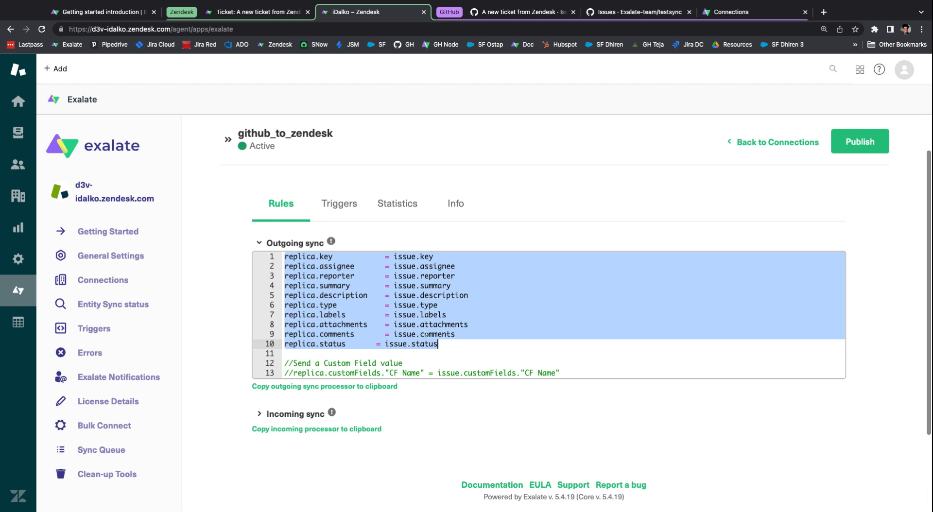
Step: On the GitHub node, expand the incoming sync rules and highlight the whole script
{"action": "left_click", "coordinate": [733, 13]}
{"action": "left_click", "coordinate": [256, 275]}
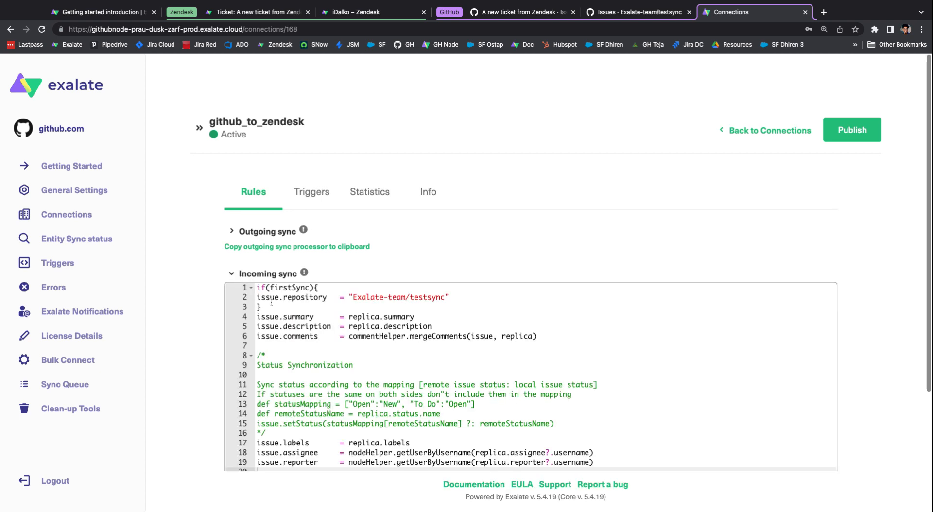
{"action": "left_click", "coordinate": [261, 294]}
{"action": "key", "text": "super+a"}
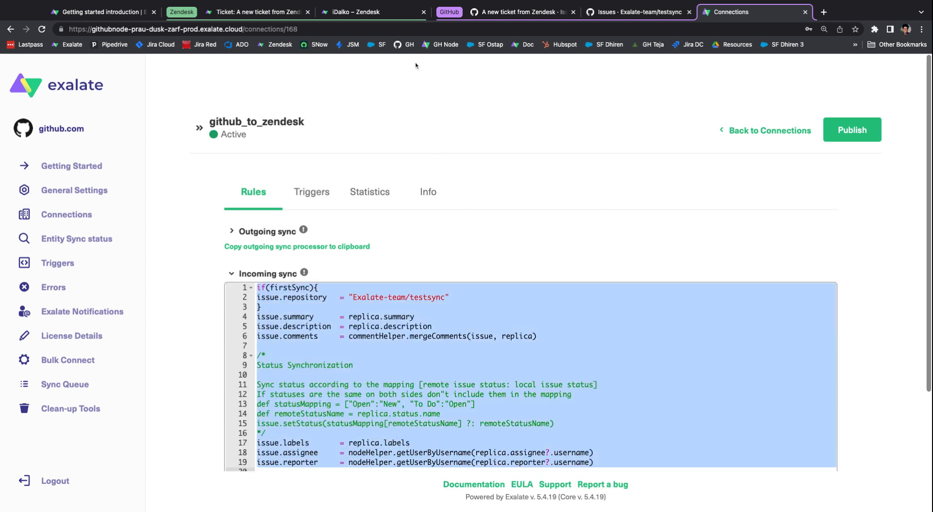
Step: Examine which ticket fields Zendesk's outgoing sync sends, highlighting issue values such as key, assignee, reporter, summary, description and comments
{"action": "left_click", "coordinate": [343, 12]}
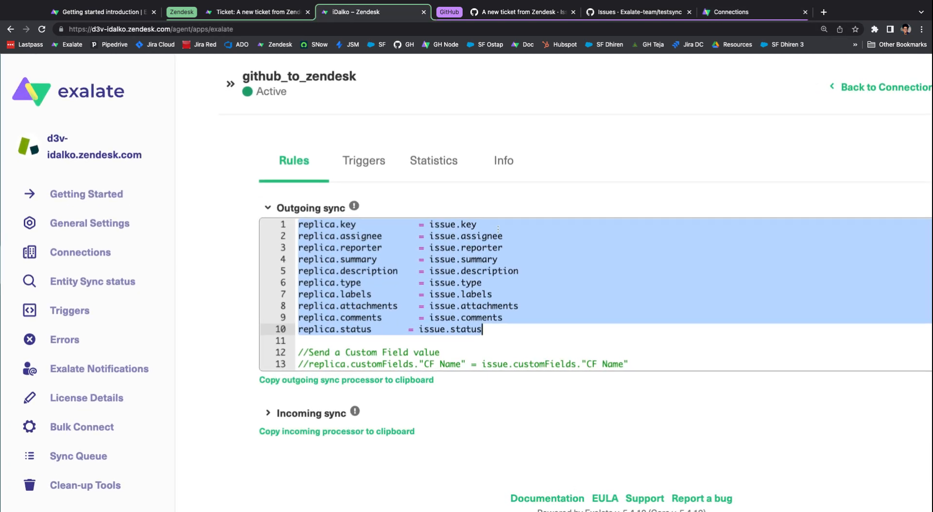
{"action": "left_click", "coordinate": [432, 282]}
{"action": "left_click_drag", "start_coordinate": [430, 224], "coordinate": [489, 226]}
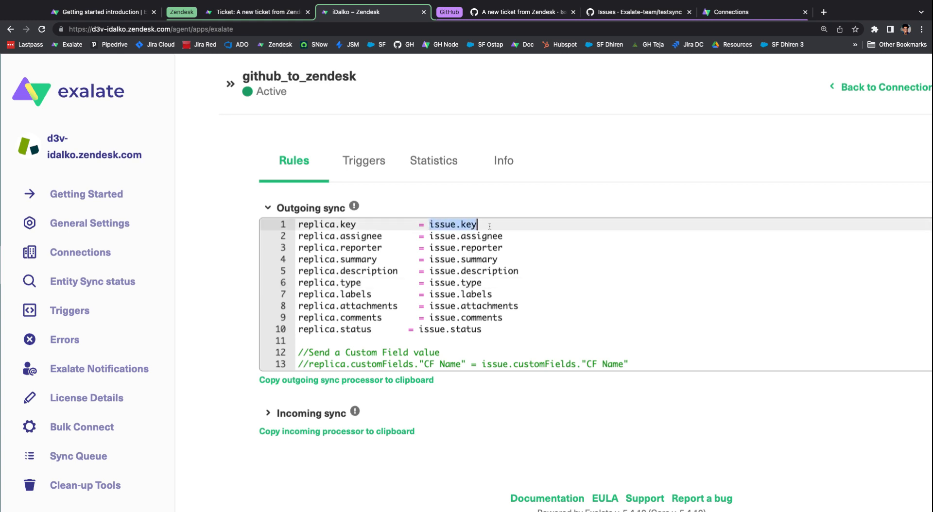
{"action": "left_click", "coordinate": [430, 236]}
{"action": "key", "text": "shift+End"}
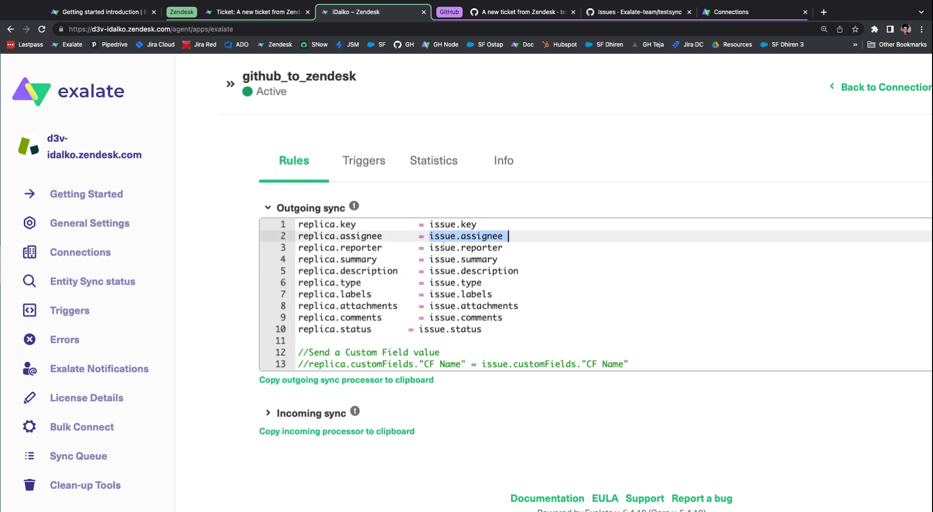
{"action": "left_click_drag", "start_coordinate": [441, 247], "coordinate": [498, 248]}
{"action": "left_click", "coordinate": [431, 259]}
{"action": "key", "text": "shift+End"}
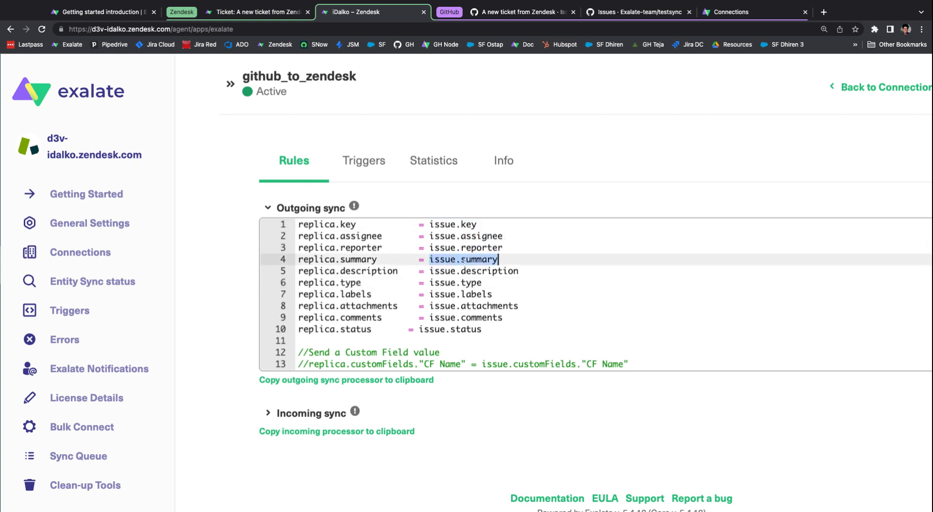
{"action": "left_click_drag", "start_coordinate": [433, 270], "coordinate": [513, 271]}
{"action": "left_click_drag", "start_coordinate": [450, 295], "coordinate": [504, 318]}
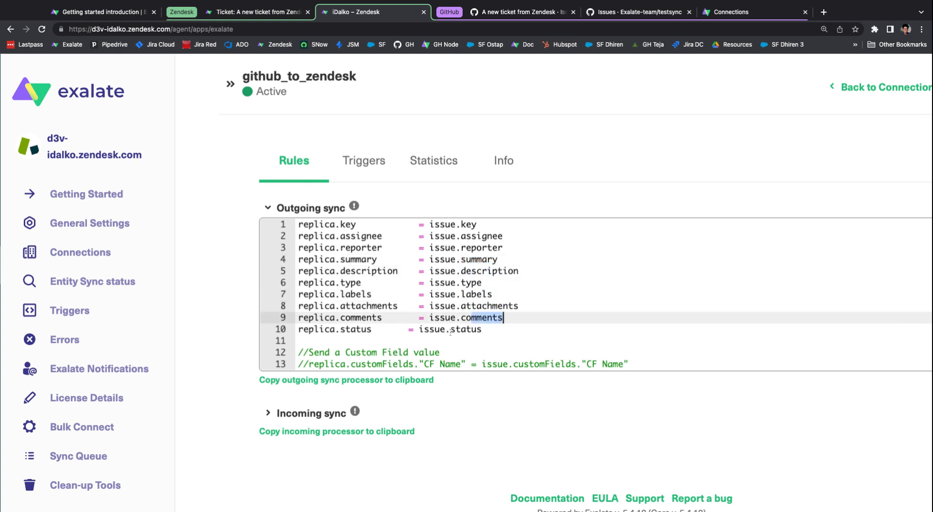
{"action": "key", "text": "Down"}
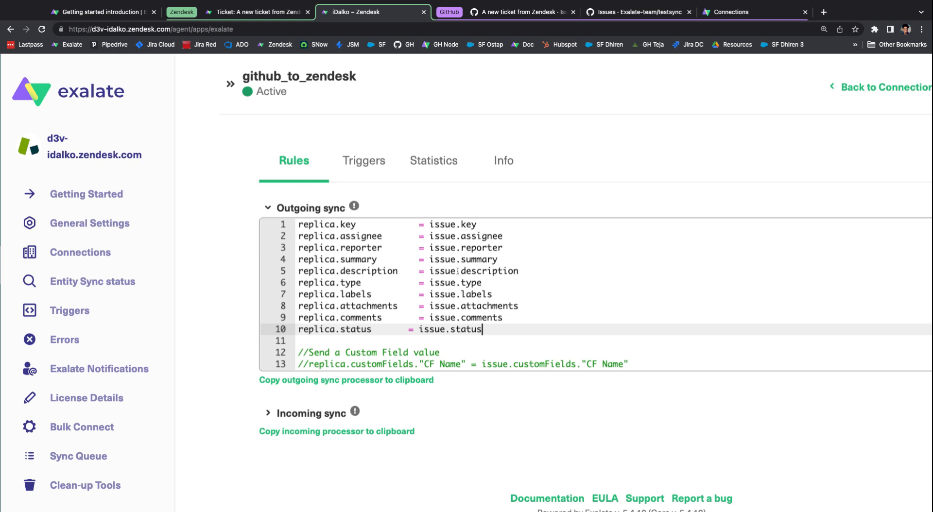
{"action": "left_click", "coordinate": [516, 272]}
{"action": "key", "text": "alt+shift+Left"}
{"action": "key", "text": "alt+shift+Left"}
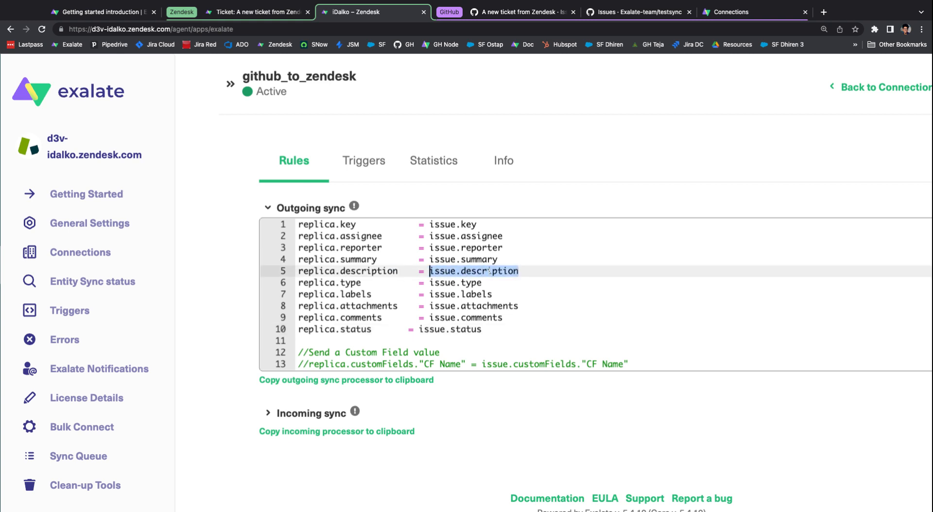
Step: Compare the description mapping in Zendesk's outgoing sync with GitHub's incoming sync, highlighting replica.description on both nodes and issue.description on GitHub
{"action": "left_click_drag", "start_coordinate": [399, 270], "coordinate": [293, 276]}
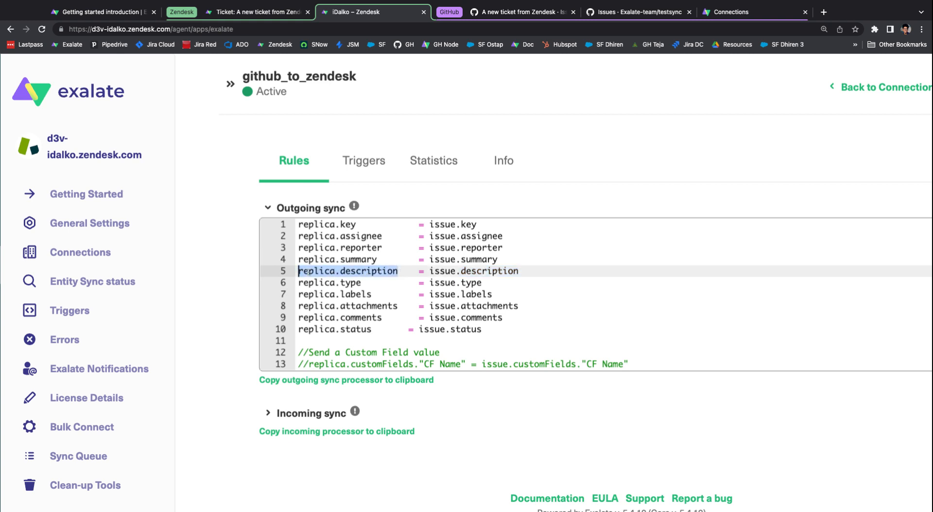
{"action": "left_click", "coordinate": [730, 13]}
{"action": "scroll", "coordinate": [324, 395], "scroll_direction": "down", "scroll_amount": 1}
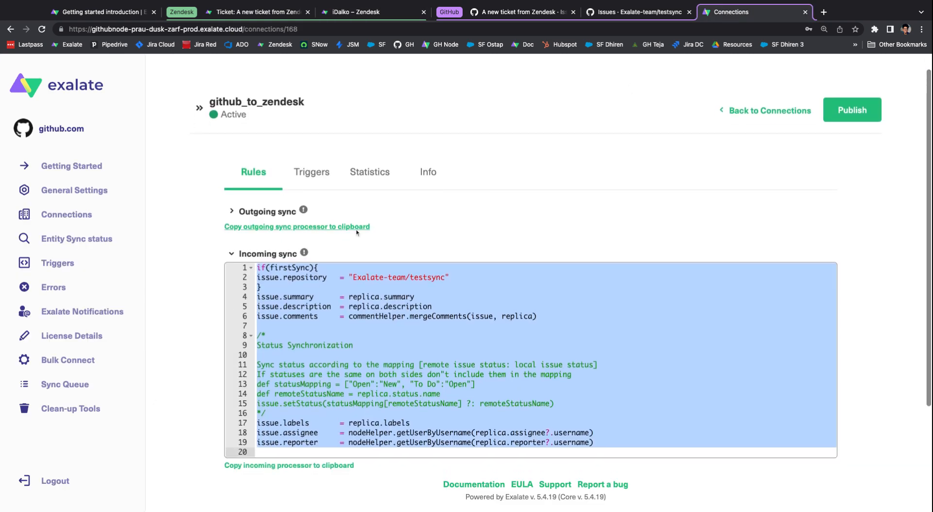
{"action": "left_click", "coordinate": [319, 316]}
{"action": "left_click_drag", "start_coordinate": [435, 306], "coordinate": [349, 307]}
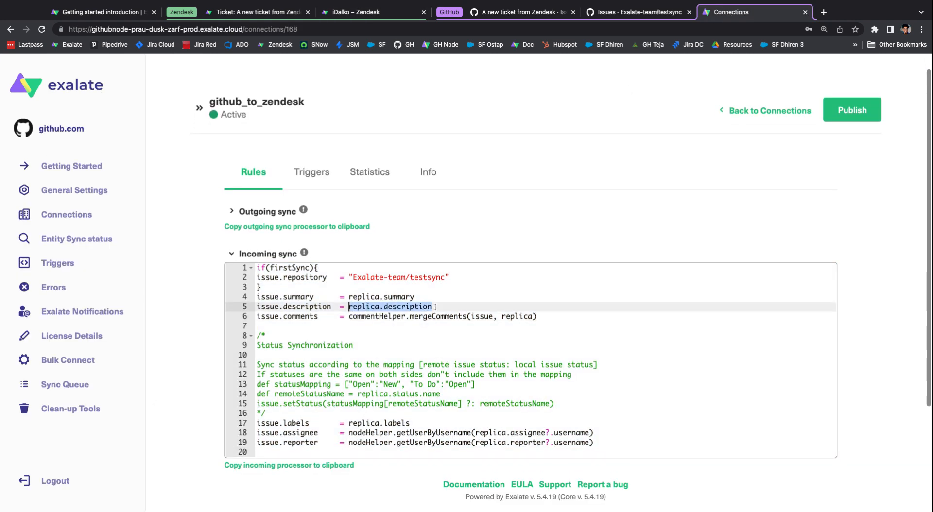
{"action": "left_click", "coordinate": [342, 14]}
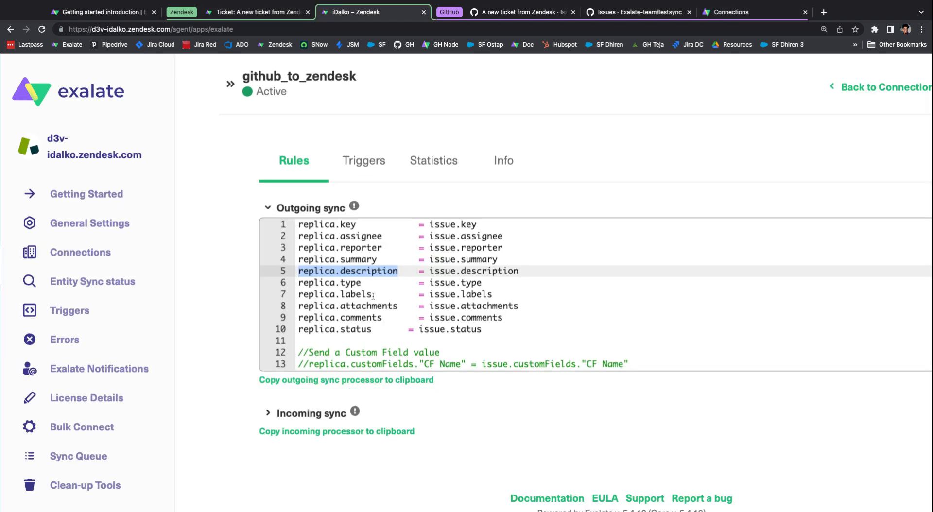
{"action": "left_click", "coordinate": [720, 13]}
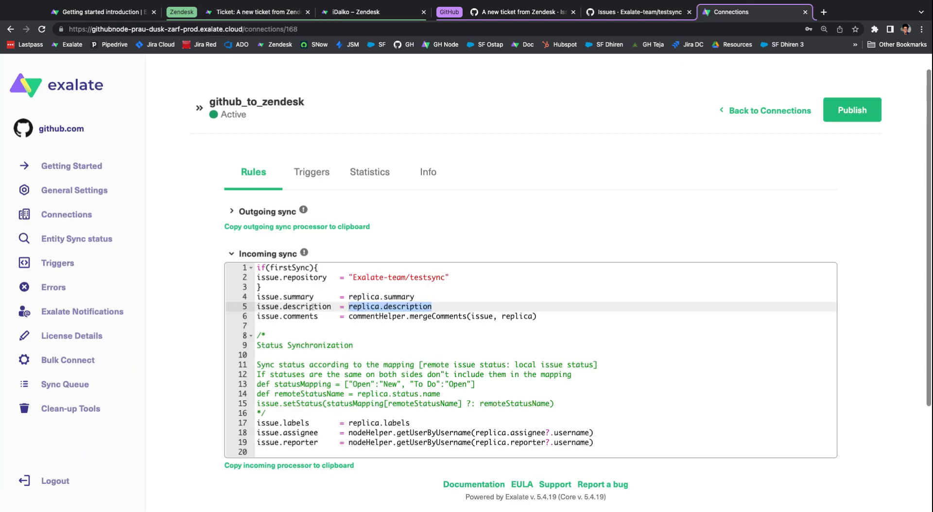
{"action": "left_click_drag", "start_coordinate": [331, 306], "coordinate": [193, 306]}
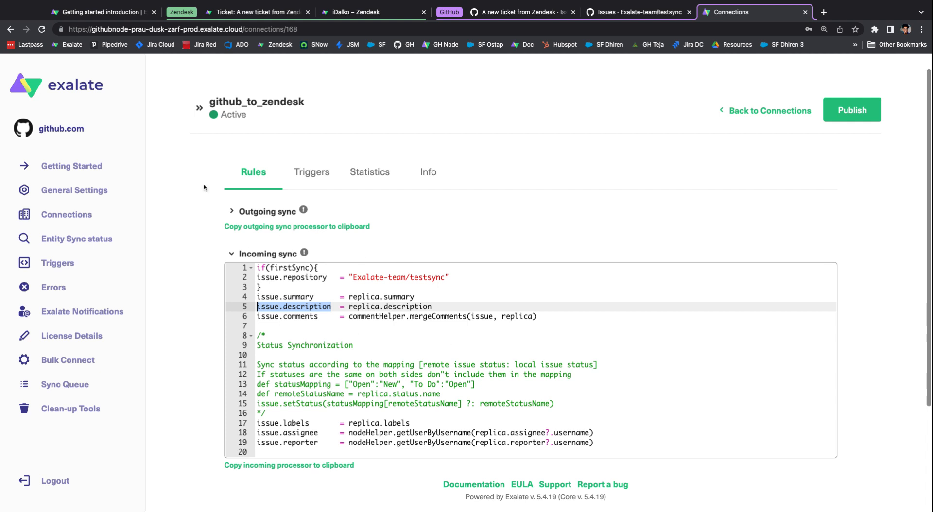
Step: Expand the GitHub node's outgoing sync rules and highlight all replica assignments from key to project
{"action": "left_click", "coordinate": [231, 211]}
{"action": "scroll", "coordinate": [442, 291], "scroll_direction": "down", "scroll_amount": 1}
{"action": "left_click_drag", "start_coordinate": [443, 292], "coordinate": [148, 193]}
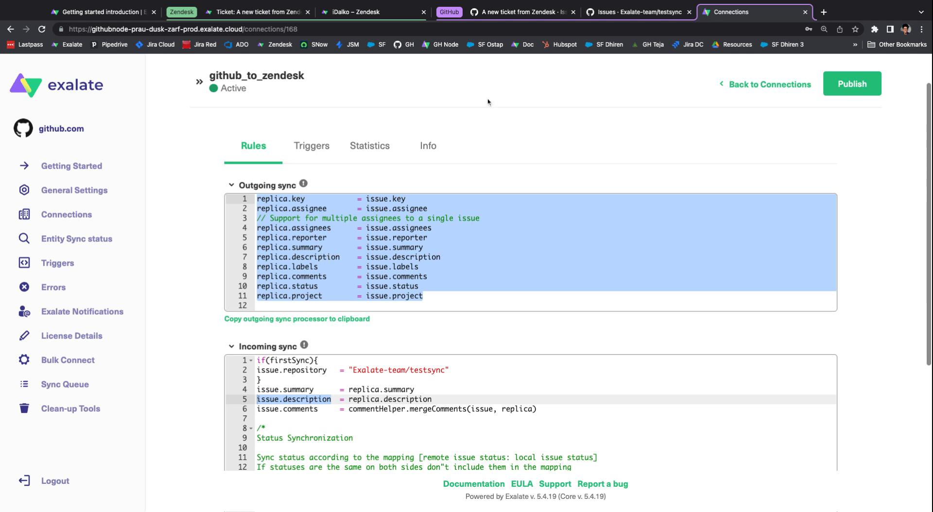
Step: On the Zendesk node, expand the incoming sync rules, highlight the script from labels to the custom field line, and review both rule sets
{"action": "left_click", "coordinate": [345, 13]}
{"action": "scroll", "coordinate": [267, 291], "scroll_direction": "down", "scroll_amount": 3}
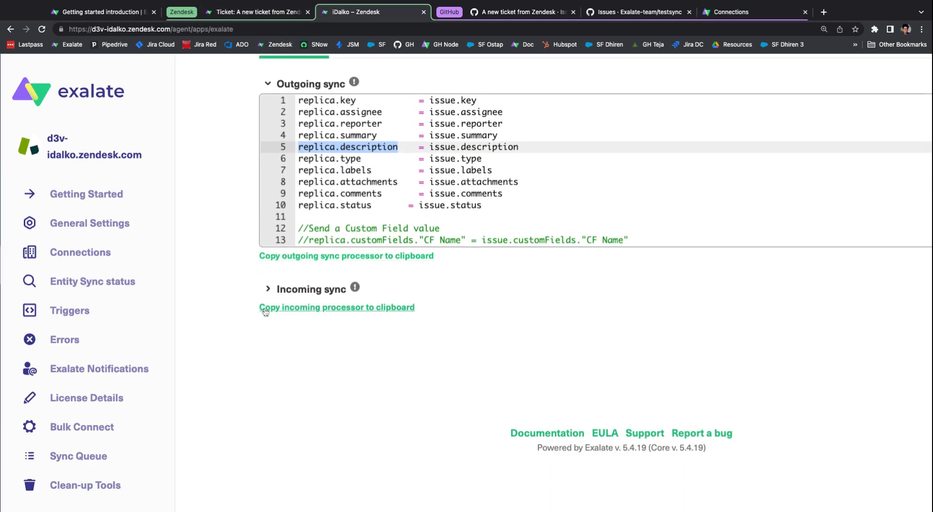
{"action": "left_click", "coordinate": [268, 289]}
{"action": "scroll", "coordinate": [437, 316], "scroll_direction": "down", "scroll_amount": 2}
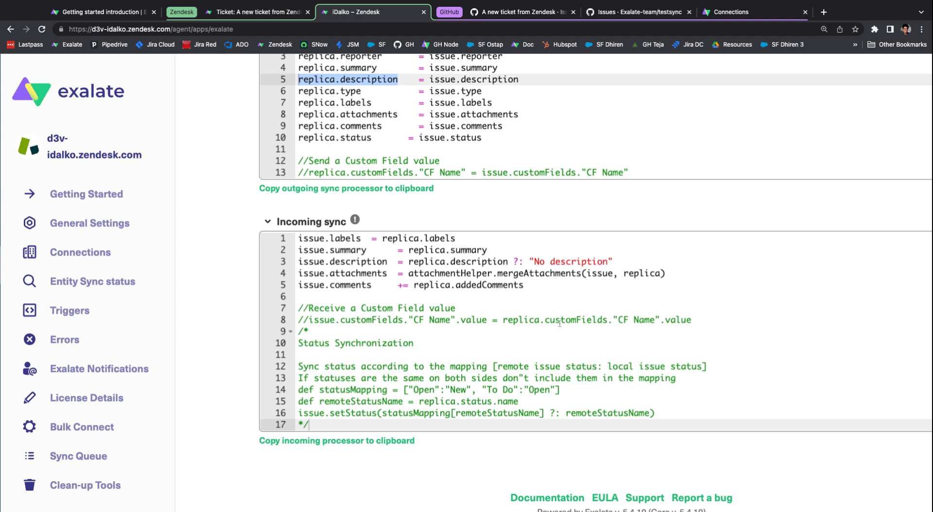
{"action": "left_click_drag", "start_coordinate": [591, 320], "coordinate": [176, 199]}
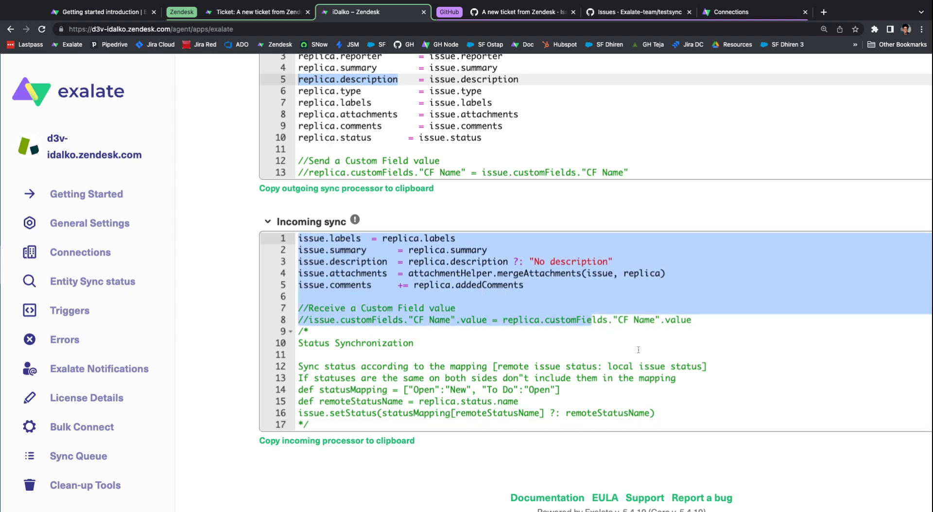
{"action": "left_click", "coordinate": [503, 286]}
{"action": "scroll", "coordinate": [446, 189], "scroll_direction": "up", "scroll_amount": 2}
{"action": "key", "text": "super+minus"}
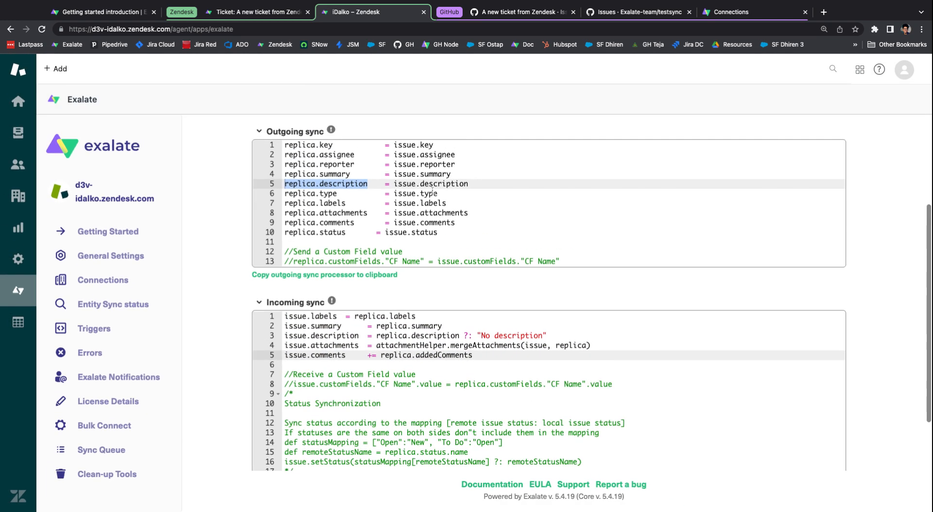
{"action": "scroll", "coordinate": [510, 282], "scroll_direction": "down", "scroll_amount": 3}
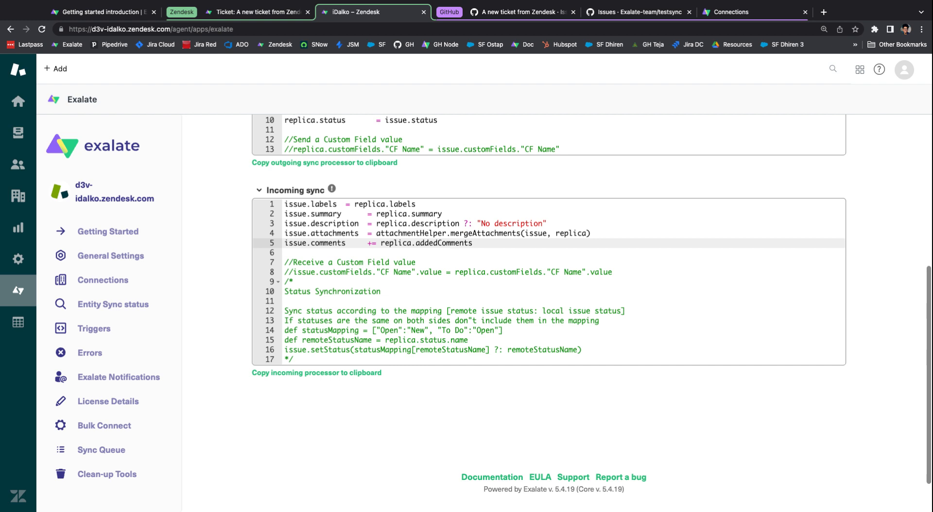
{"action": "scroll", "coordinate": [521, 317], "scroll_direction": "up", "scroll_amount": 6}
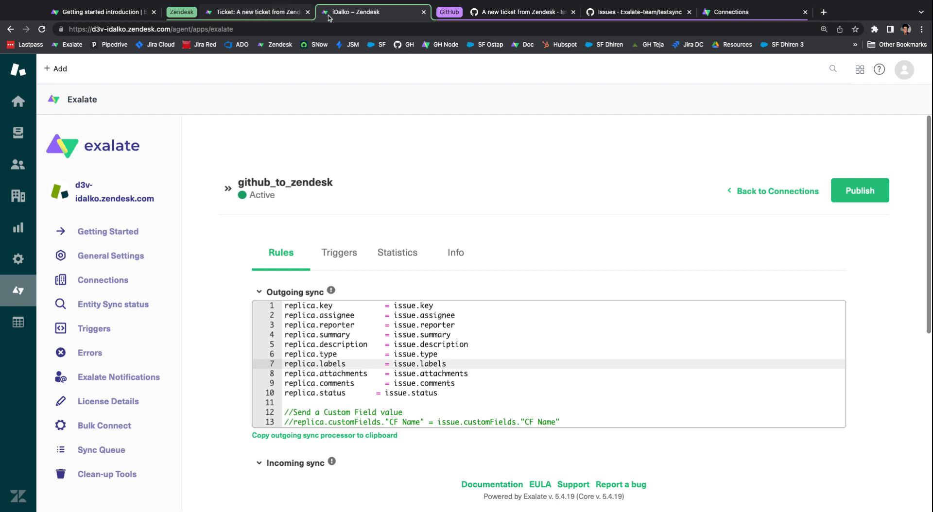
Step: On the GitHub node, start a new trigger for issues and begin its condition with "is:issue repo:"
{"action": "left_click", "coordinate": [535, 11]}
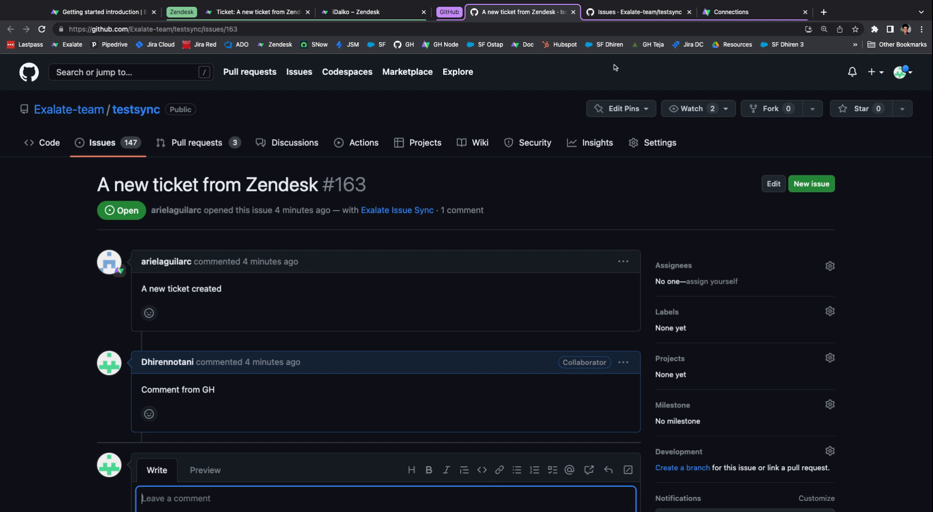
{"action": "left_click", "coordinate": [738, 12]}
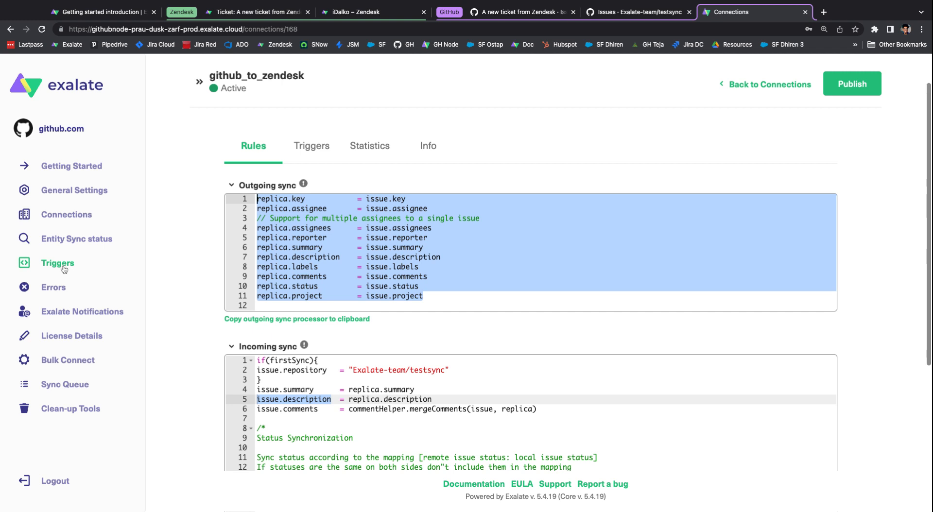
{"action": "left_click", "coordinate": [47, 266]}
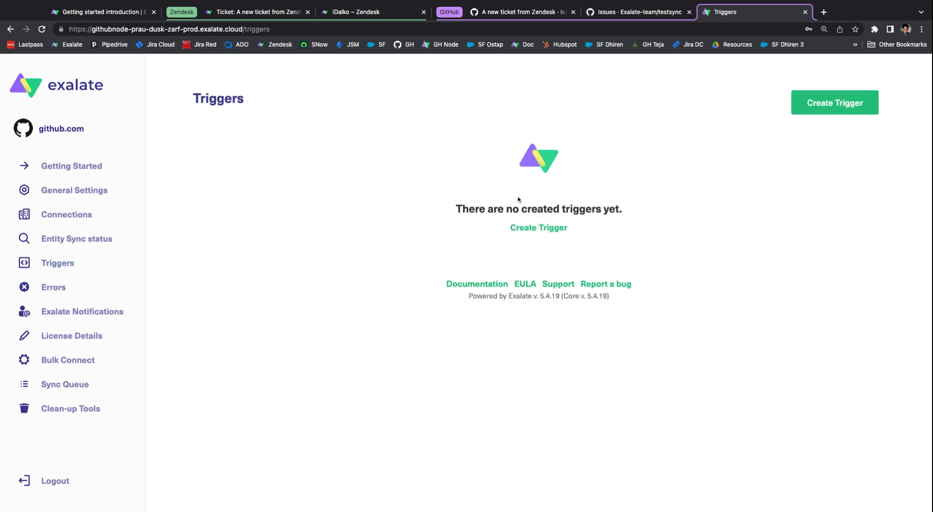
{"action": "left_click", "coordinate": [831, 103]}
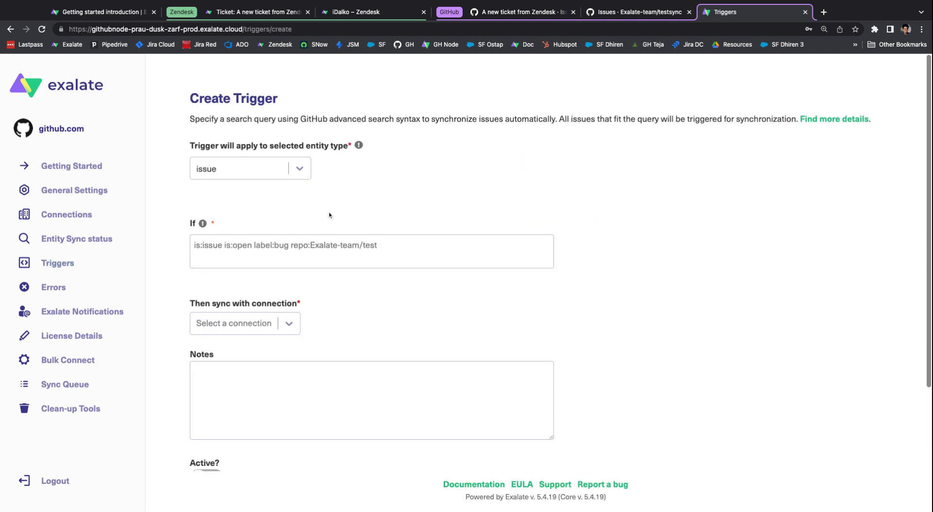
{"action": "left_click", "coordinate": [238, 248]}
{"action": "type", "text": "is:"}
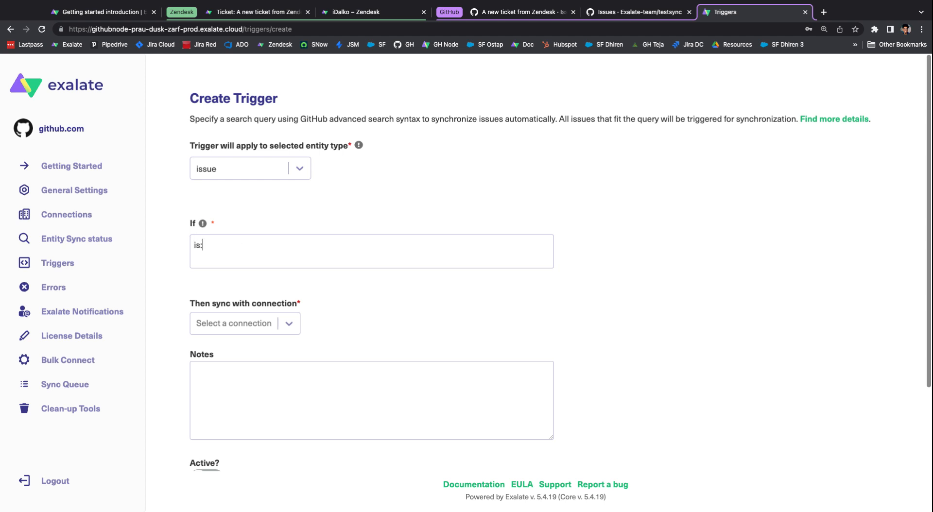
{"action": "type", "text": "issue re["}
{"action": "type", "text": "po:"}
Step: Complete the trigger condition as "is:issue repo:Exalate-team/testsync" with the repository path copied from the GitHub issue page, removing the surplus pasted text
{"action": "left_click", "coordinate": [518, 13]}
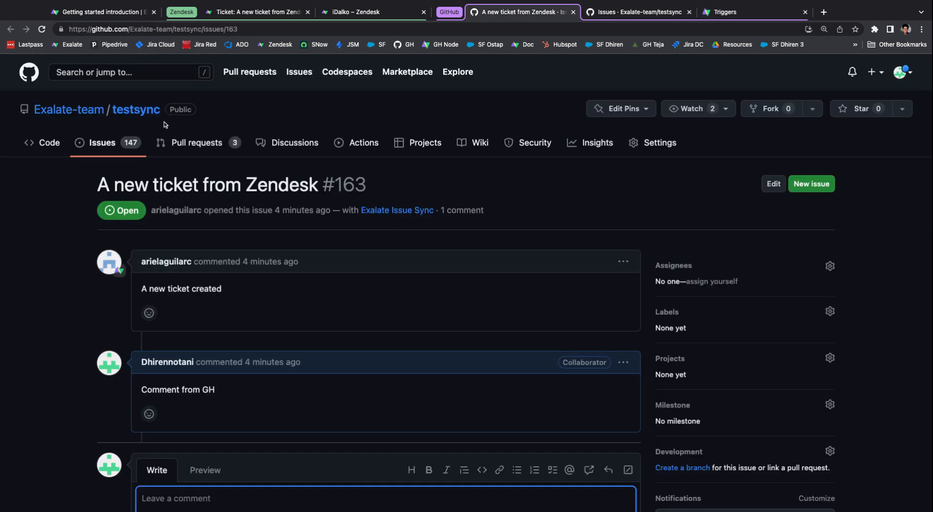
{"action": "left_click_drag", "start_coordinate": [164, 125], "coordinate": [35, 121]}
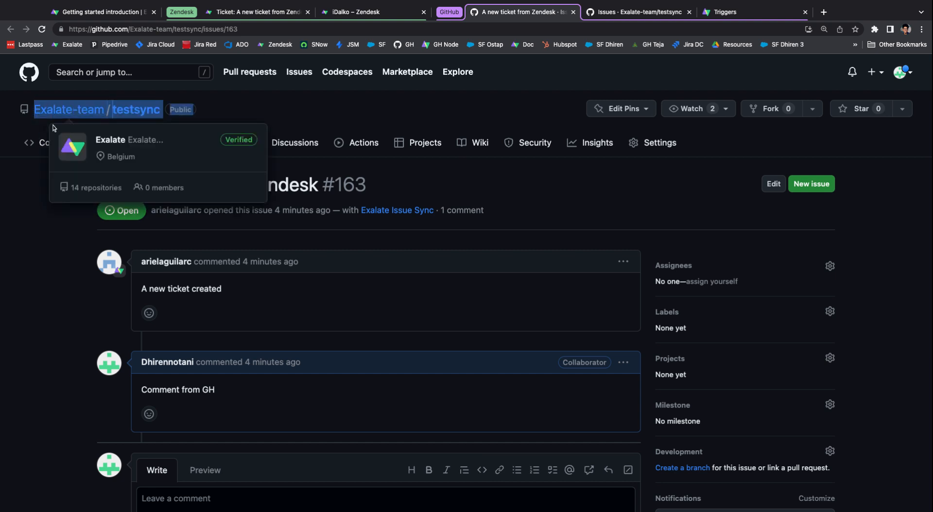
{"action": "key", "text": "ctrl+c"}
{"action": "left_click", "coordinate": [725, 12]}
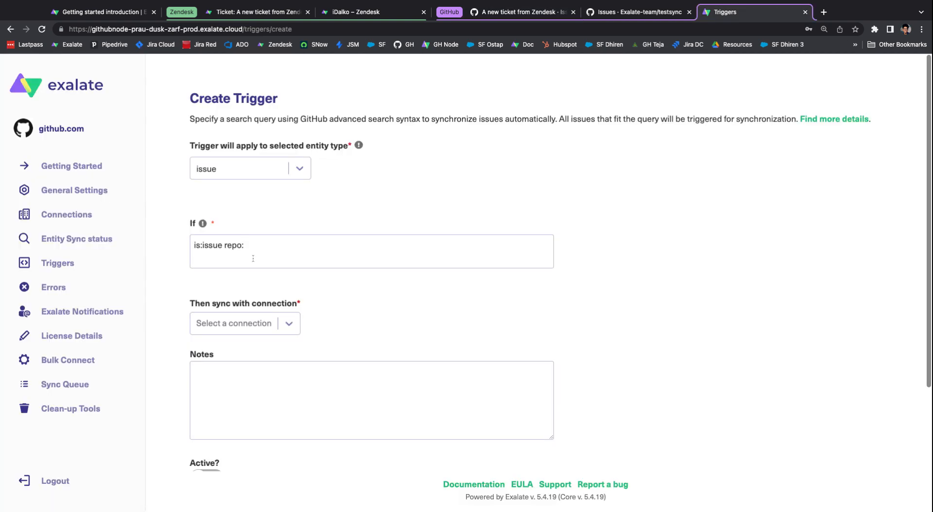
{"action": "key", "text": "ctrl+v"}
{"action": "left_click", "coordinate": [194, 258]}
{"action": "key", "text": "BackSpace"}
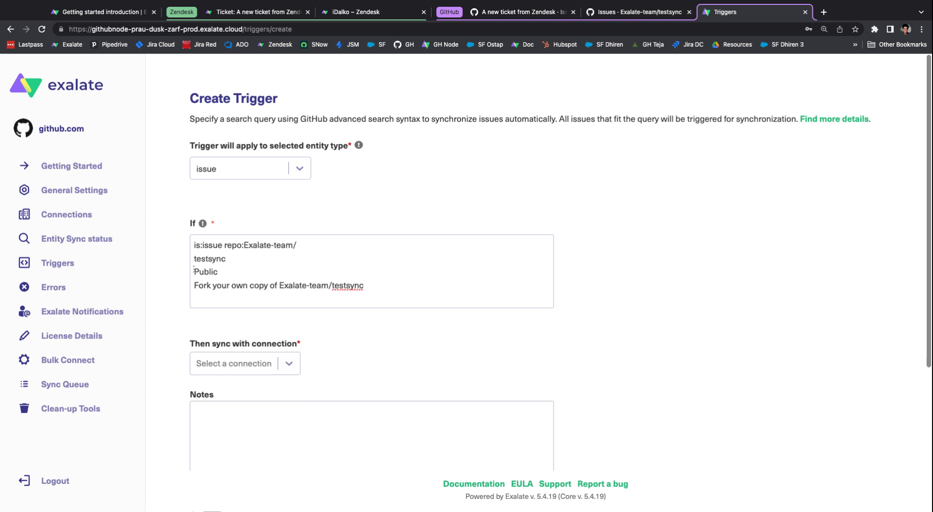
{"action": "left_click", "coordinate": [194, 258]}
{"action": "key", "text": "BackSpace"}
{"action": "left_click_drag", "start_coordinate": [381, 274], "coordinate": [195, 260]}
{"action": "key", "text": "BackSpace"}
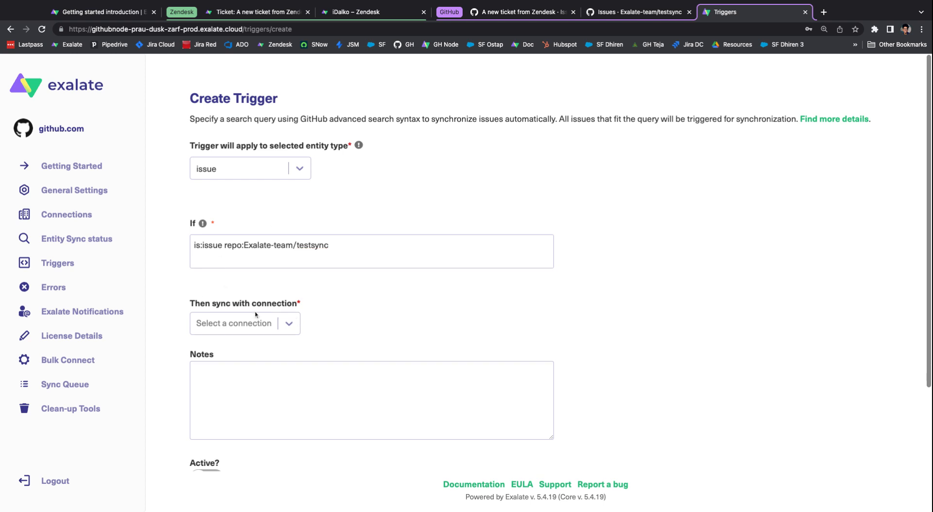
Step: Assign the github_to_zendesk connection to the trigger, activate it, and create the trigger
{"action": "left_click", "coordinate": [254, 332]}
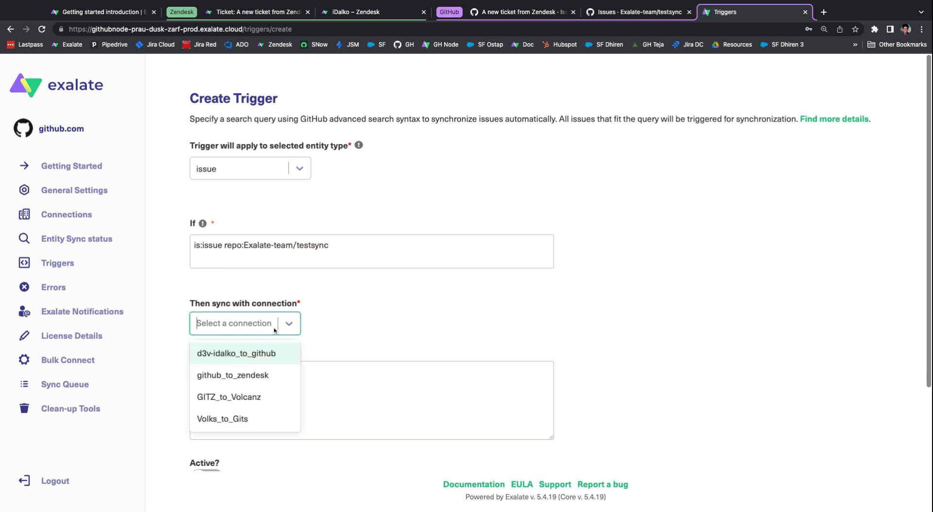
{"action": "left_click", "coordinate": [235, 379]}
{"action": "scroll", "coordinate": [213, 296], "scroll_direction": "down", "scroll_amount": 1}
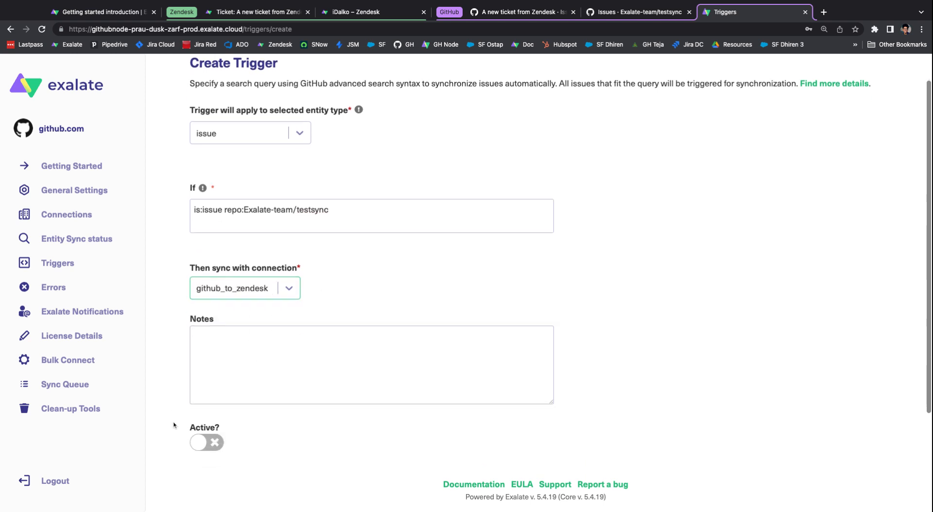
{"action": "left_click", "coordinate": [205, 440]}
{"action": "scroll", "coordinate": [545, 210], "scroll_direction": "down", "scroll_amount": 4}
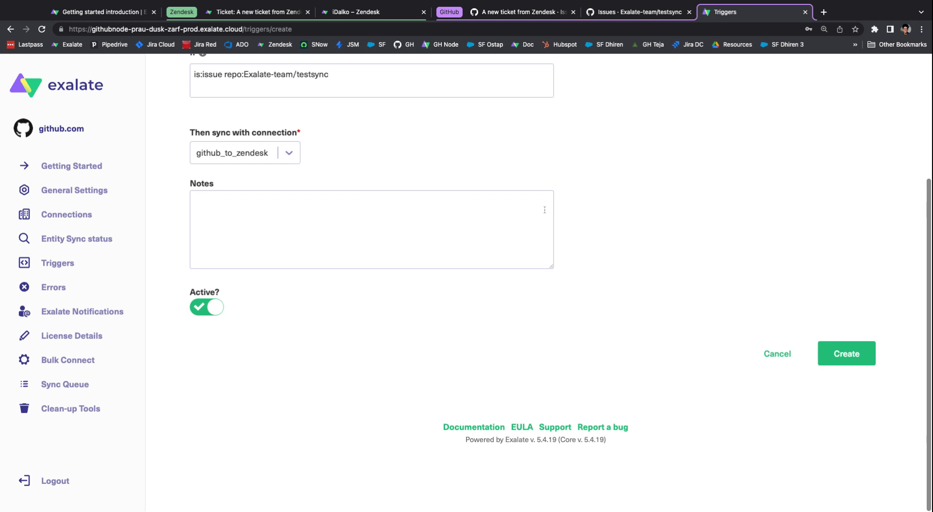
{"action": "left_click", "coordinate": [845, 358]}
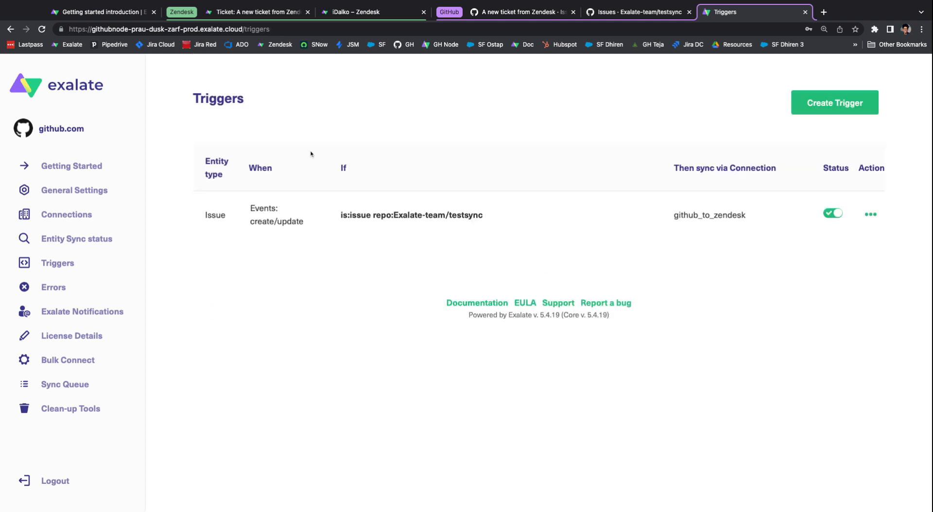
Step: In GitHub's testsync repository, start a new issue titled "A new ticket created in Github that needs to sync to zendesk"
{"action": "left_click", "coordinate": [507, 13]}
{"action": "left_click", "coordinate": [634, 12]}
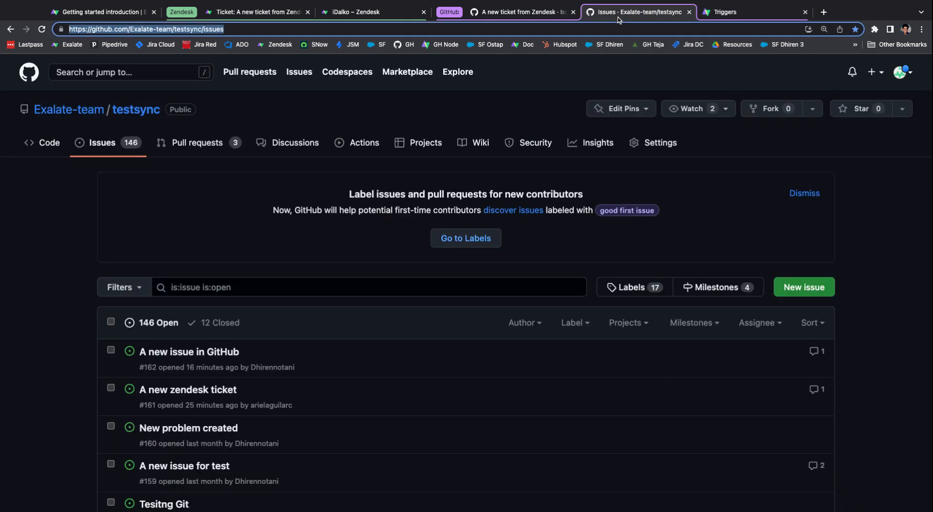
{"action": "left_click", "coordinate": [805, 287]}
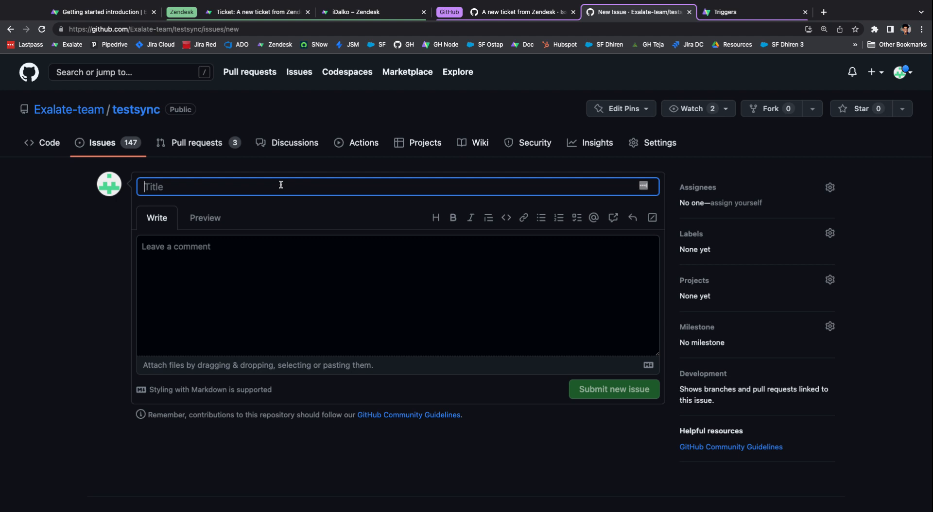
{"action": "type", "text": "A new tic"}
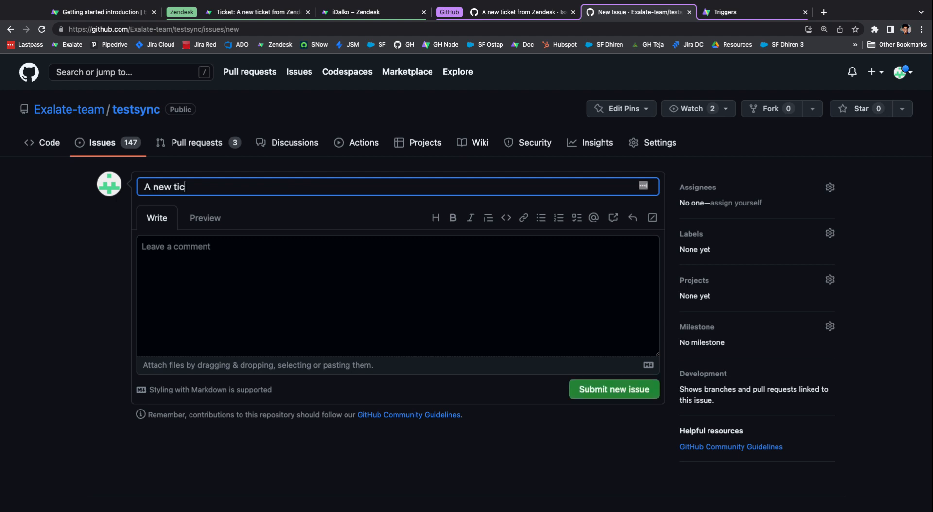
{"action": "type", "text": "ket created in Github that "}
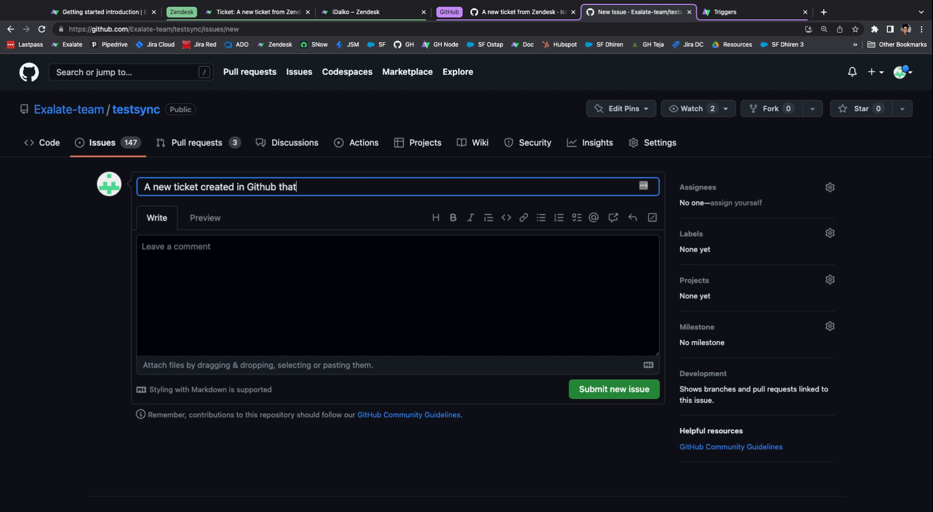
{"action": "type", "text": "need"}
{"action": "type", "text": "sync to zedn"}
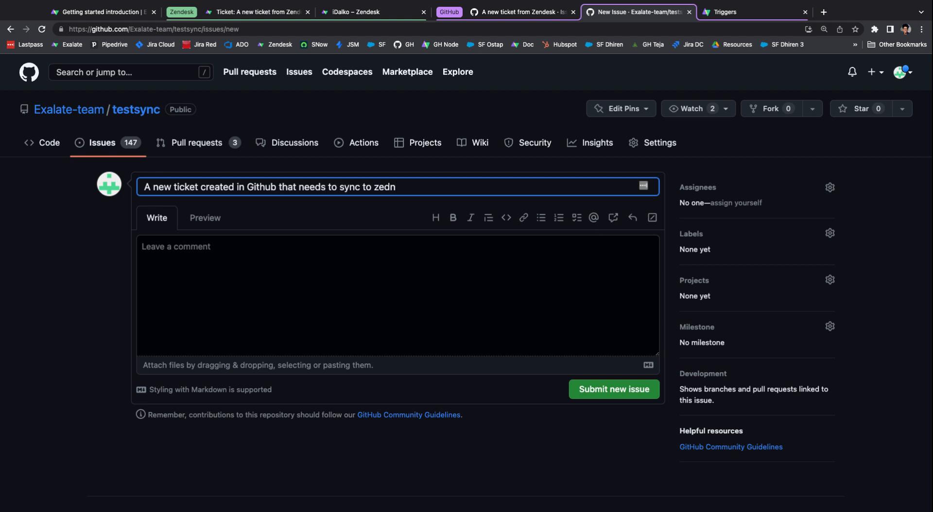
{"action": "key", "text": "BackSpace"}
{"action": "key", "text": "BackSpace"}
{"action": "type", "text": "ndesk"}
{"action": "key", "text": "Tab"}
{"action": "key", "text": "Tab"}
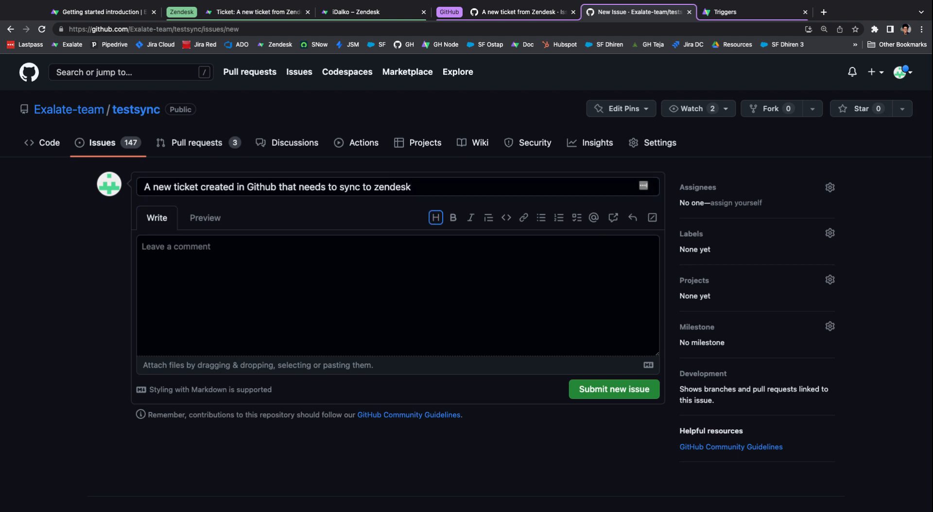
Step: Describe the new issue as "comment from the github side", submit it, and highlight its title
{"action": "left_click", "coordinate": [249, 297]}
{"action": "type", "text": "co"}
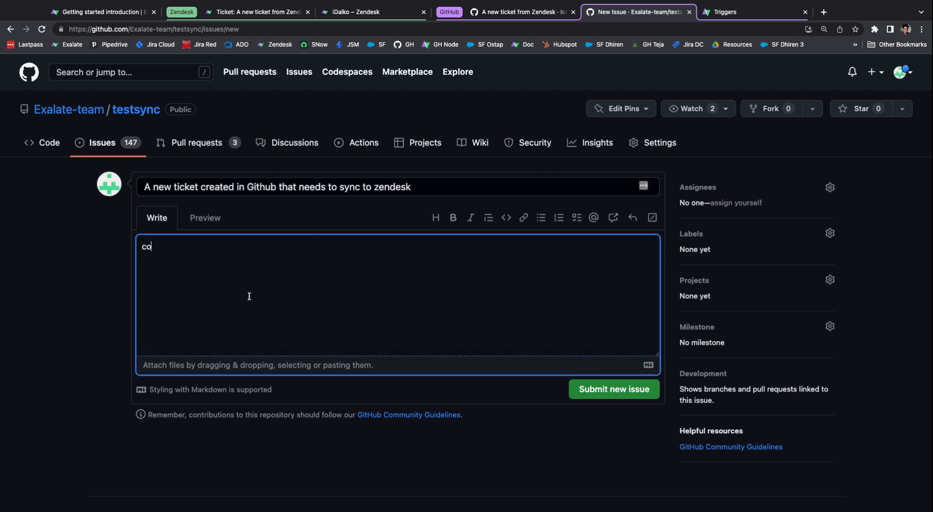
{"action": "type", "text": "mment from the gi"}
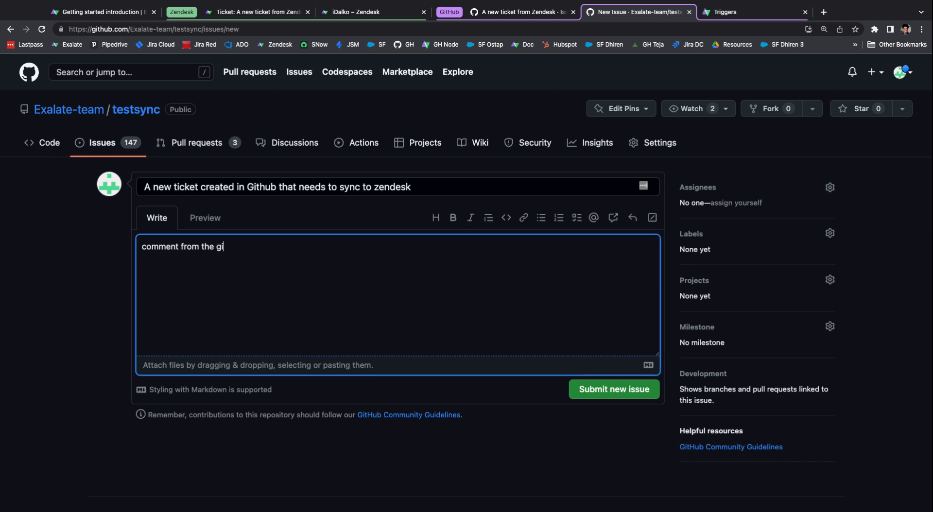
{"action": "type", "text": "thub s"}
{"action": "key", "text": "BackSpace"}
{"action": "type", "text": "side"}
{"action": "left_click", "coordinate": [613, 388]}
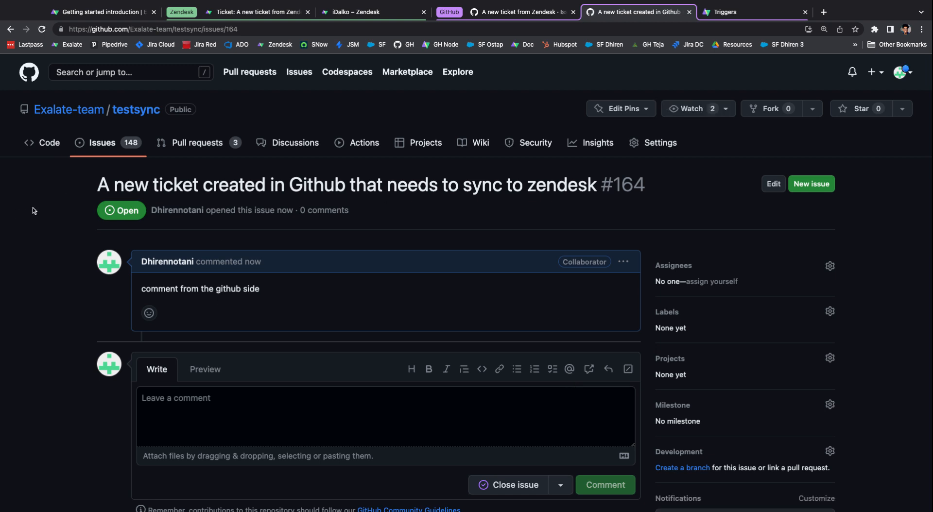
{"action": "left_click_drag", "start_coordinate": [96, 187], "coordinate": [660, 177]}
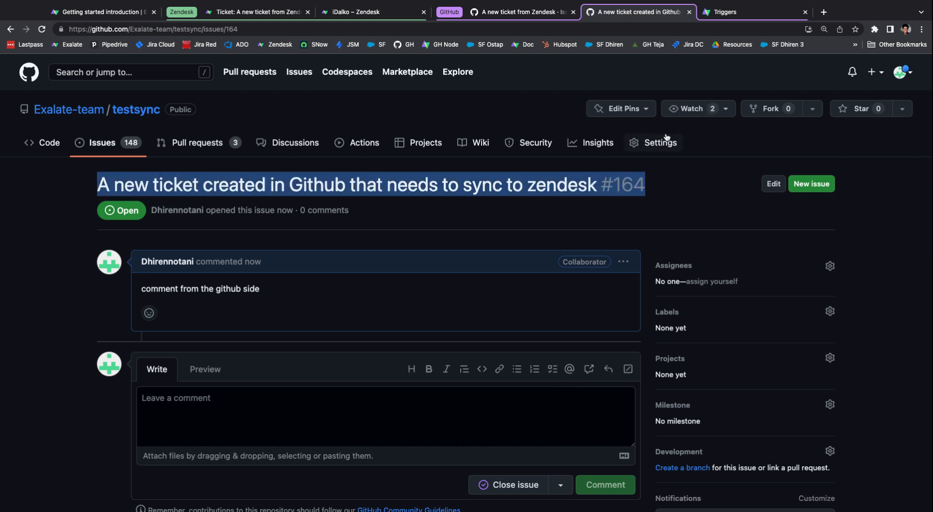
Step: Review the testsync trigger condition on the GitHub node, then return to the newly submitted GitHub issue
{"action": "left_click", "coordinate": [744, 11]}
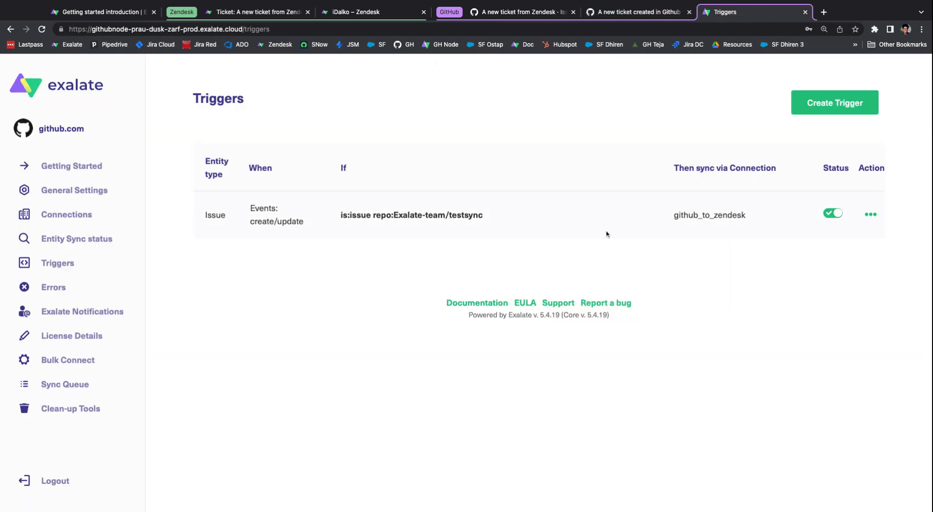
{"action": "left_click_drag", "start_coordinate": [334, 217], "coordinate": [518, 218]}
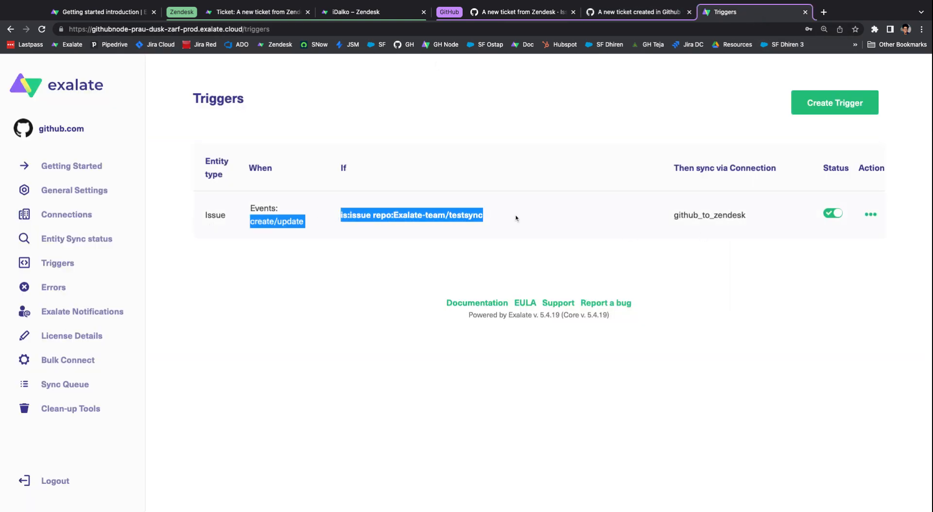
{"action": "left_click", "coordinate": [518, 218]}
{"action": "left_click", "coordinate": [554, 14]}
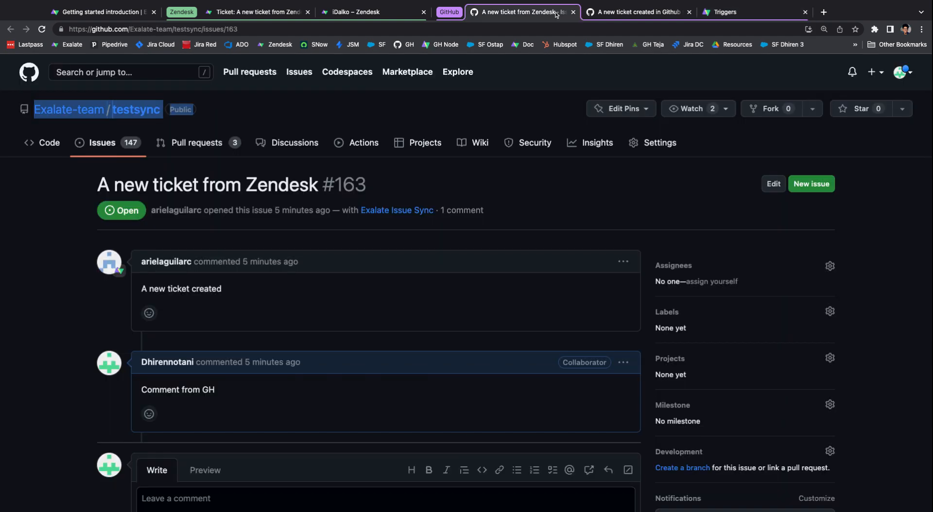
{"action": "left_click", "coordinate": [639, 14]}
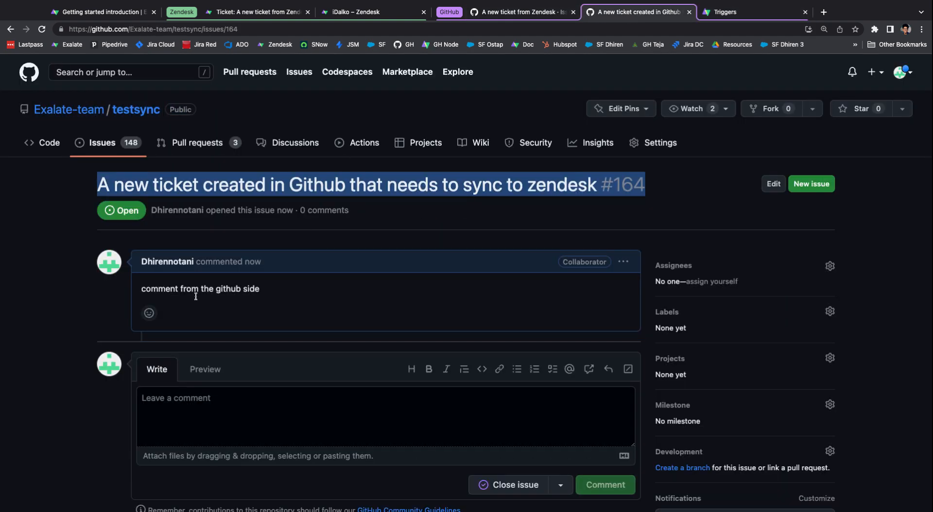
{"action": "left_click", "coordinate": [300, 250]}
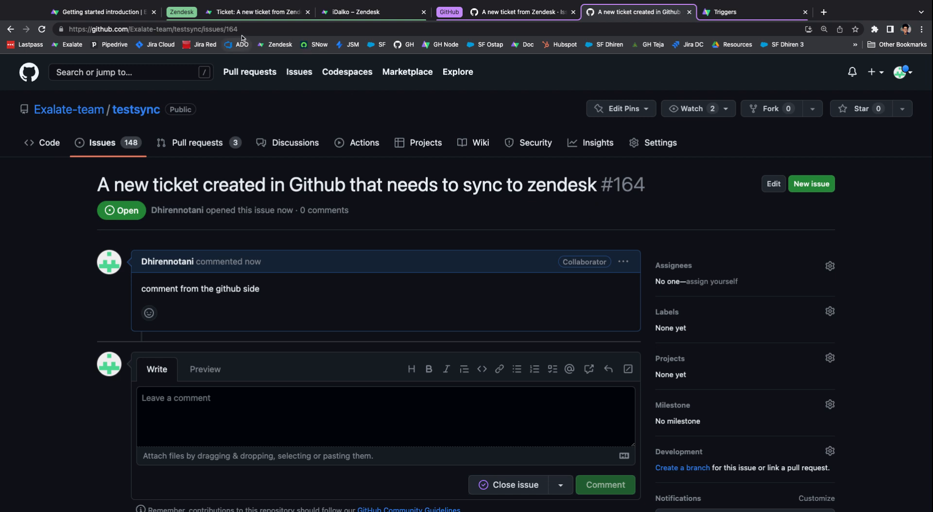
Step: On the GitHub node, look up the entity sync status of issue 164 in the Exalate-team/testsync repository
{"action": "left_click_drag", "start_coordinate": [226, 31], "coordinate": [238, 32]}
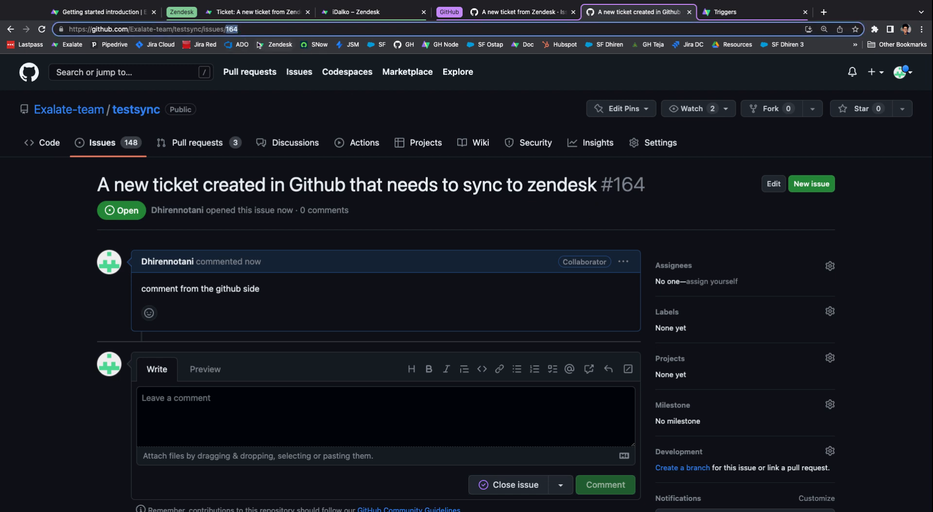
{"action": "left_click", "coordinate": [715, 13]}
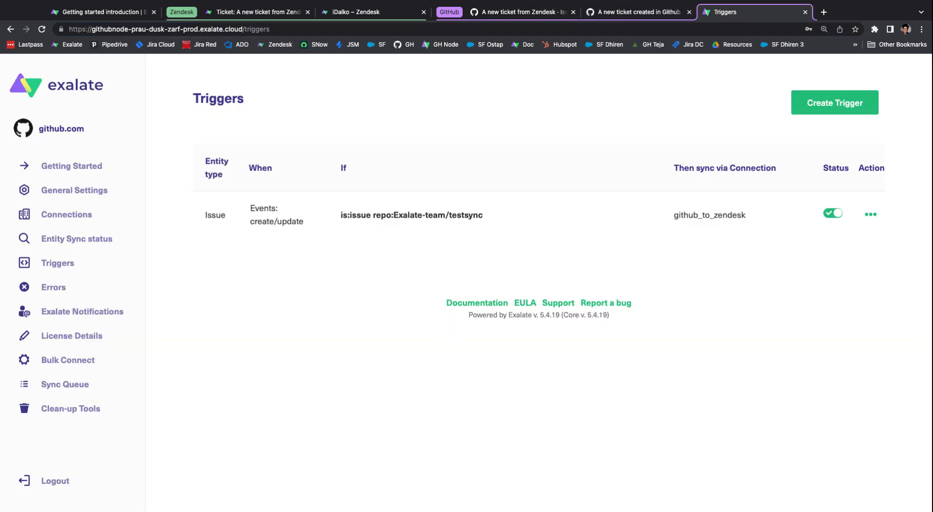
{"action": "left_click", "coordinate": [67, 240]}
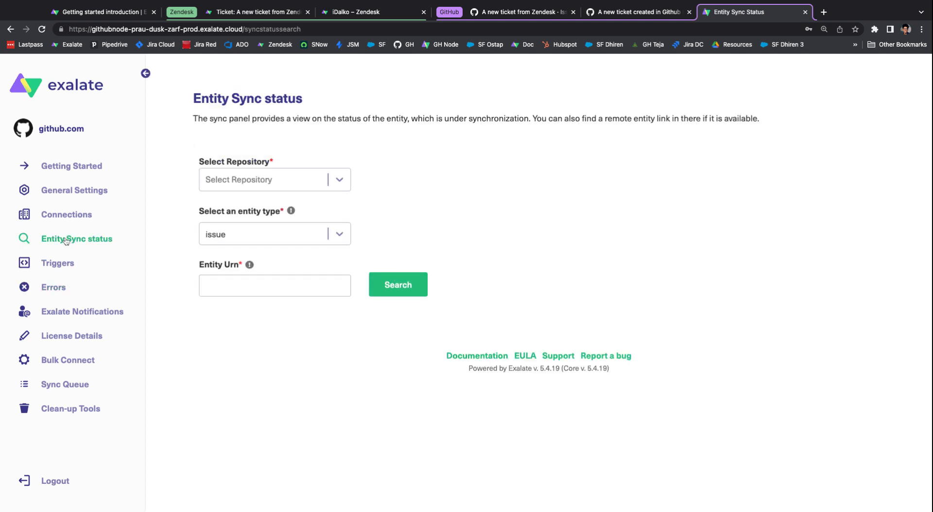
{"action": "left_click", "coordinate": [262, 182]}
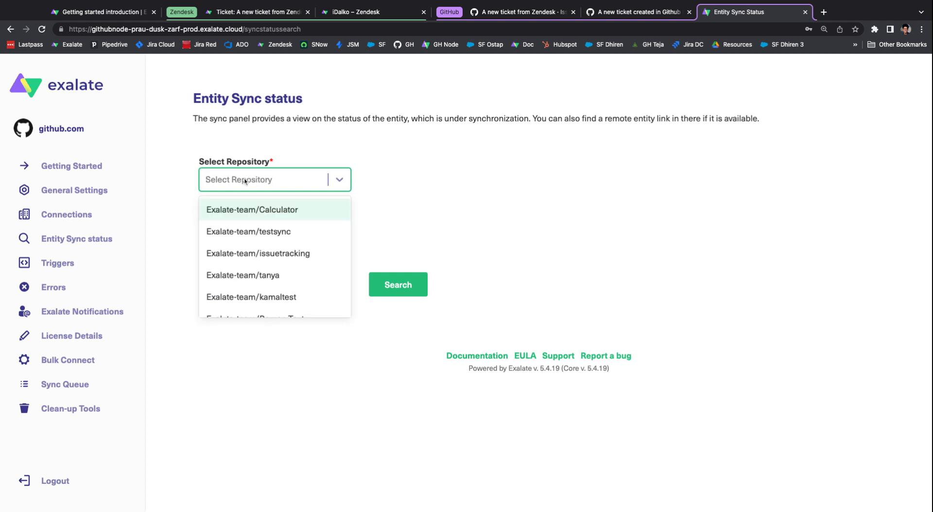
{"action": "left_click", "coordinate": [250, 231]}
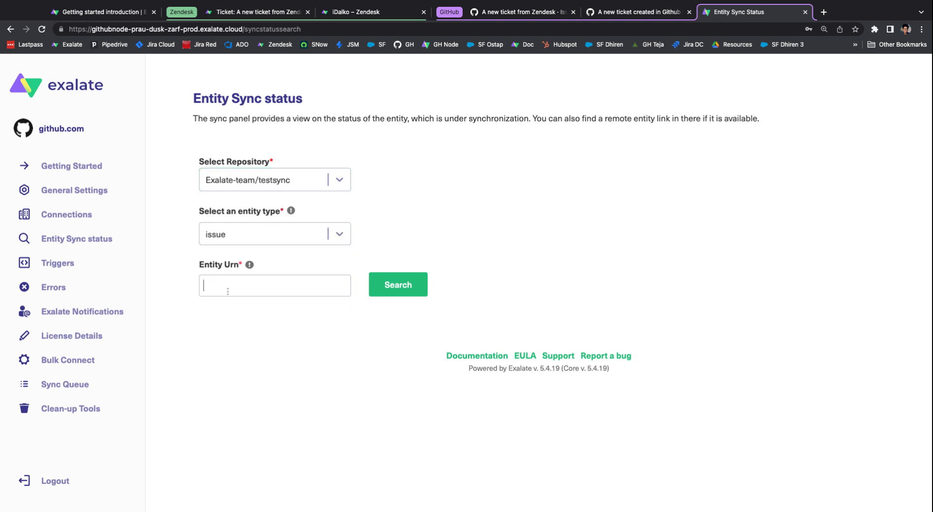
{"action": "type", "text": "164"}
{"action": "left_click", "coordinate": [387, 290]}
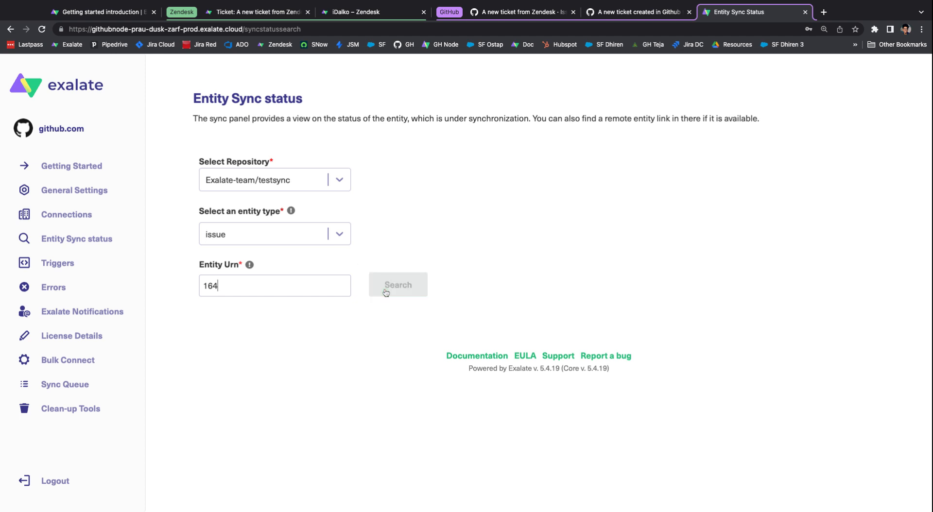
{"action": "scroll", "coordinate": [292, 311], "scroll_direction": "down", "scroll_amount": 2}
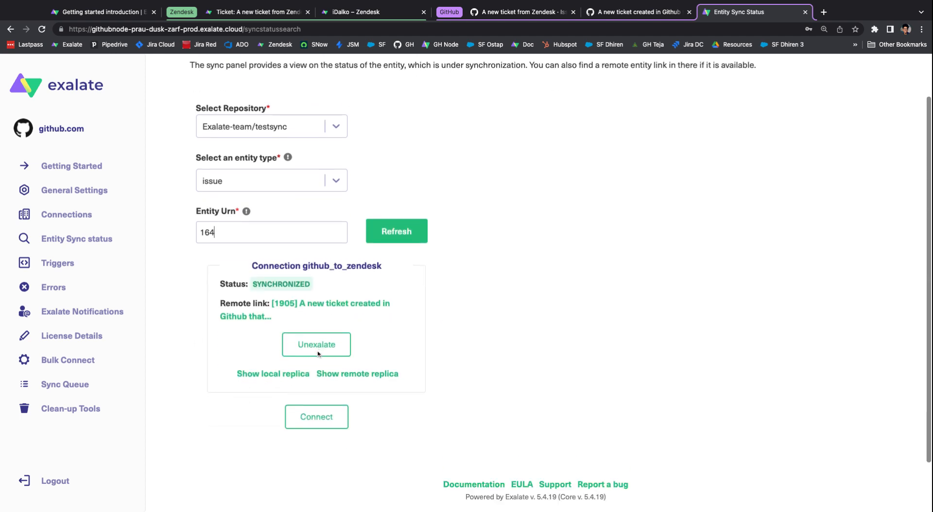
{"action": "left_click_drag", "start_coordinate": [220, 286], "coordinate": [311, 288]}
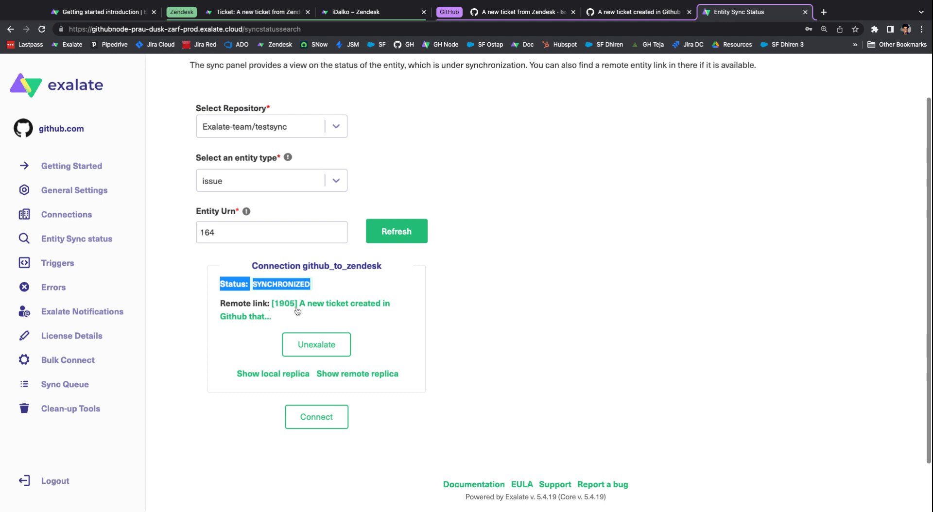
Step: In Zendesk, search for ticket 1905 and open it
{"action": "left_click", "coordinate": [239, 14]}
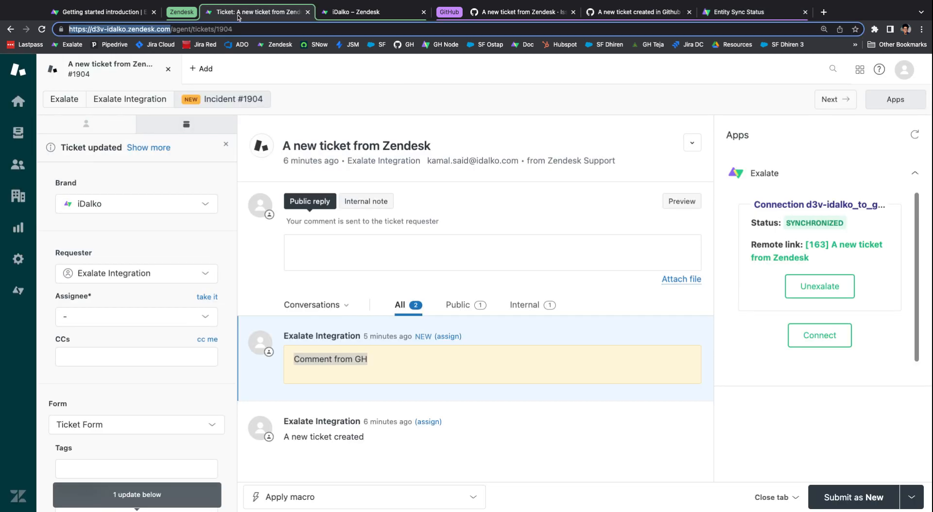
{"action": "left_click", "coordinate": [832, 69]}
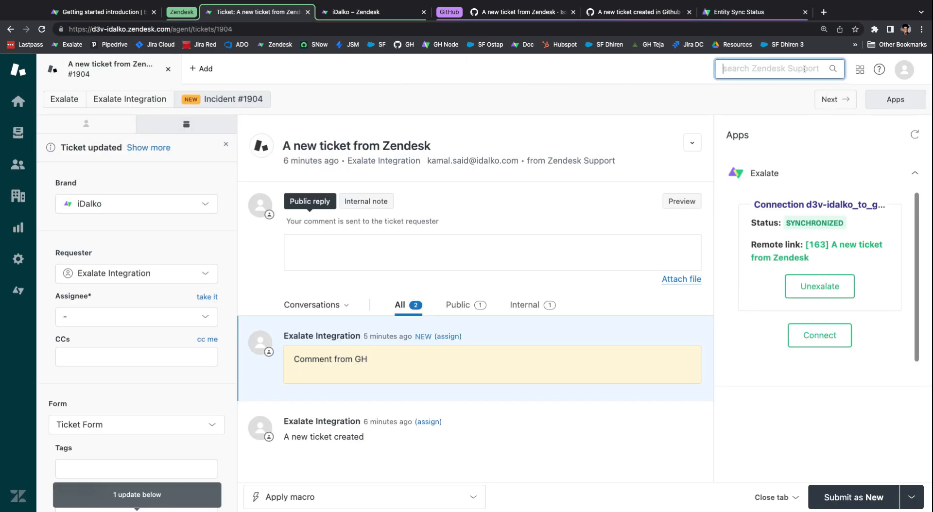
{"action": "type", "text": "1905"}
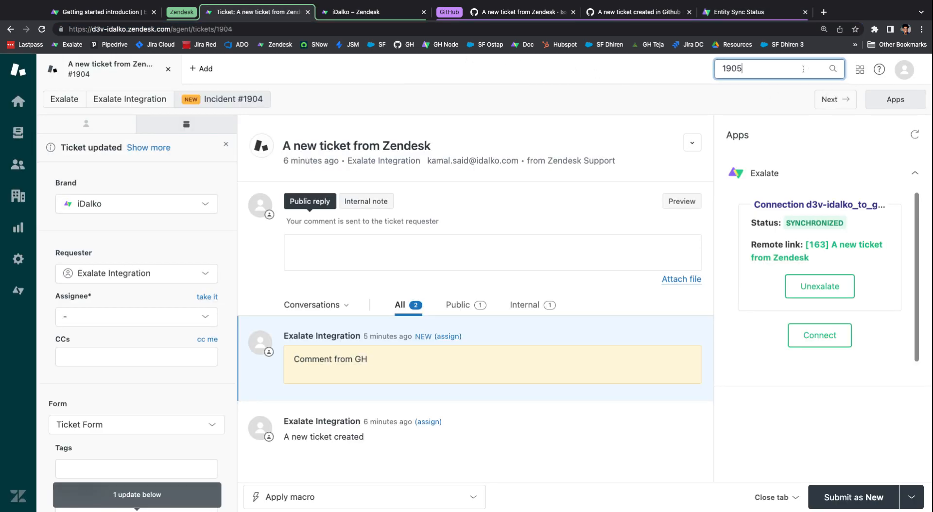
{"action": "key", "text": "Return"}
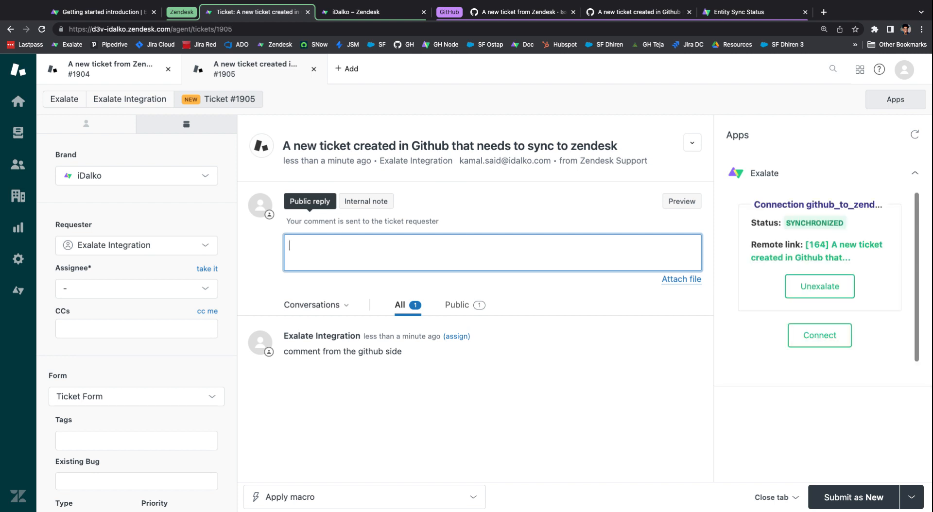
Step: Submit the public reply "Comment from ZD" on the ticket, then reopen the ticket to check the reply and its sync status
{"action": "type", "text": "omment from ZD"}
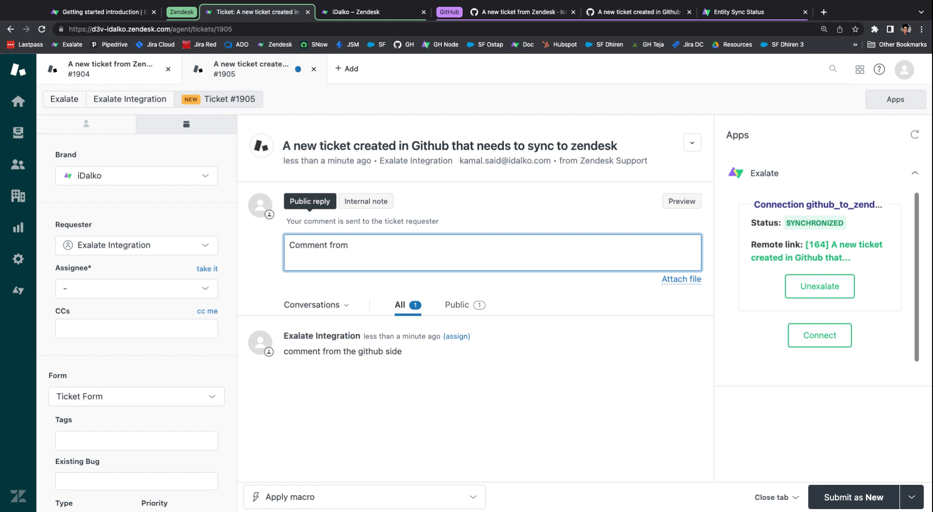
{"action": "left_click", "coordinate": [865, 487]}
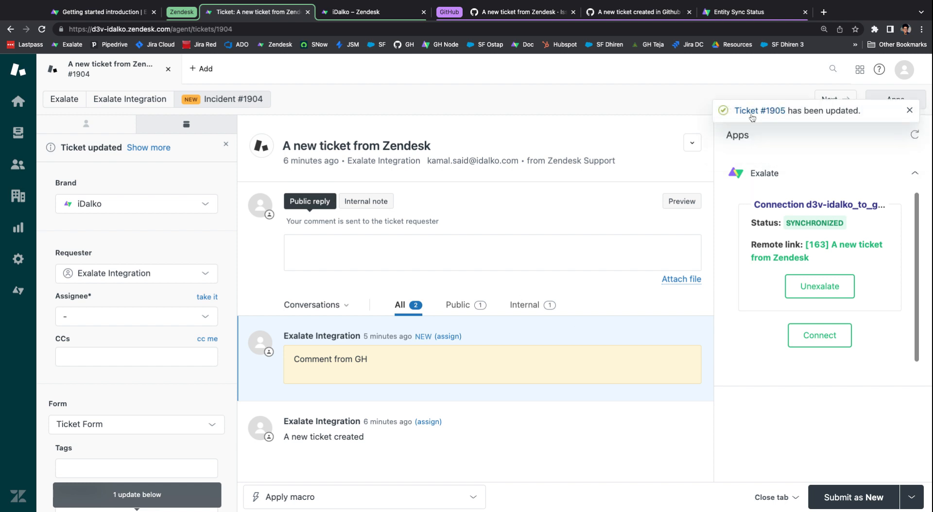
{"action": "left_click", "coordinate": [751, 115]}
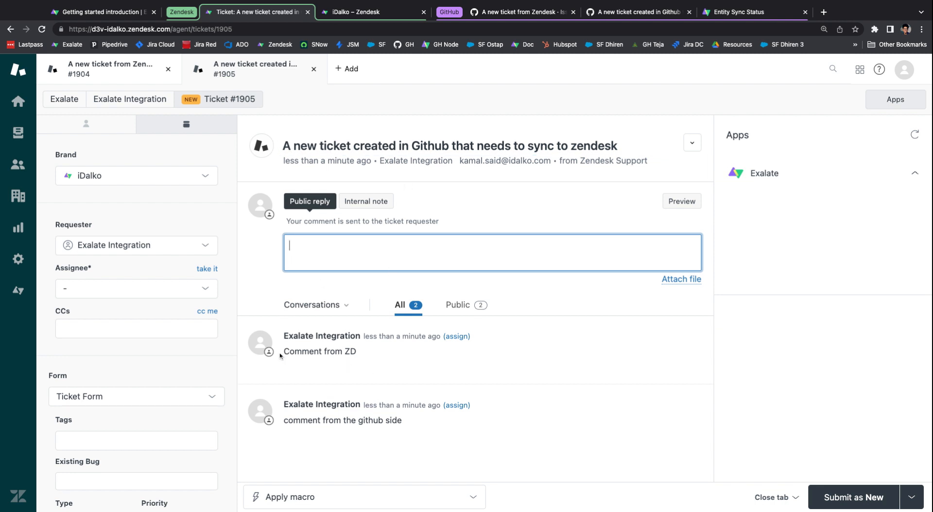
{"action": "left_click_drag", "start_coordinate": [280, 356], "coordinate": [360, 356]}
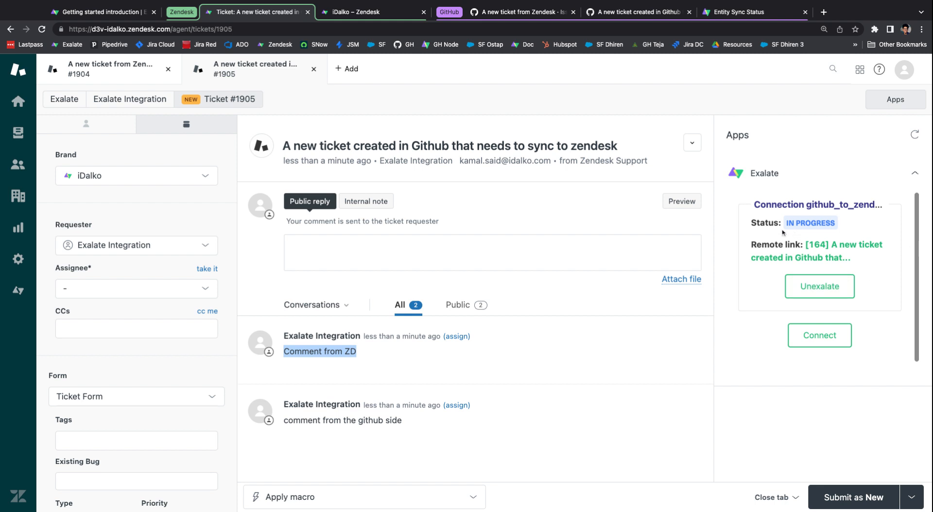
{"action": "left_click_drag", "start_coordinate": [750, 223], "coordinate": [840, 222]}
{"action": "triple_click", "coordinate": [878, 227]}
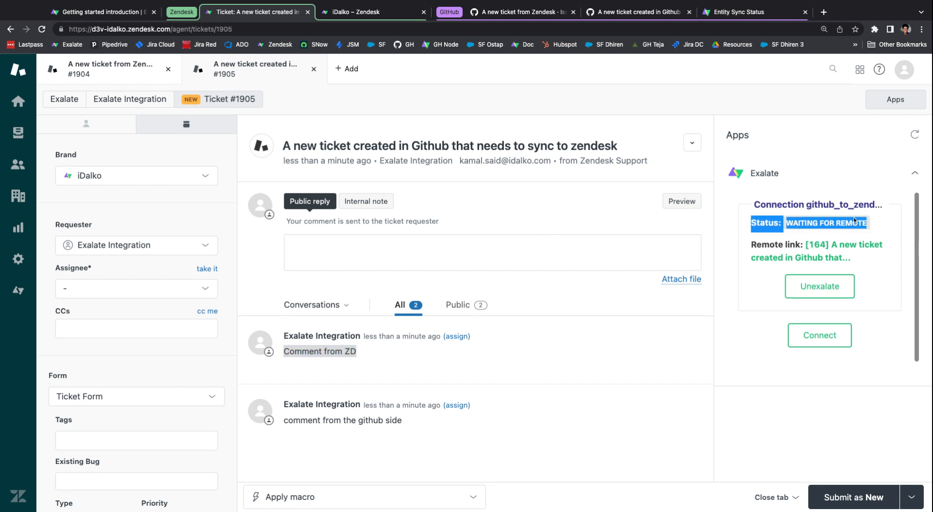
Step: Return to GitHub issue 164, place its browser tab before the older issue's tab, and examine the issue for the Zendesk comment
{"action": "left_click", "coordinate": [521, 15]}
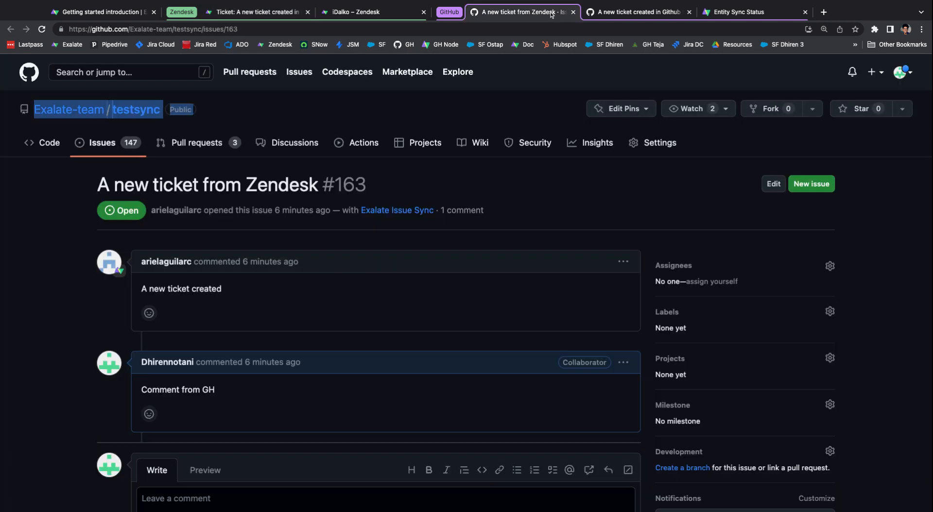
{"action": "left_click", "coordinate": [637, 12]}
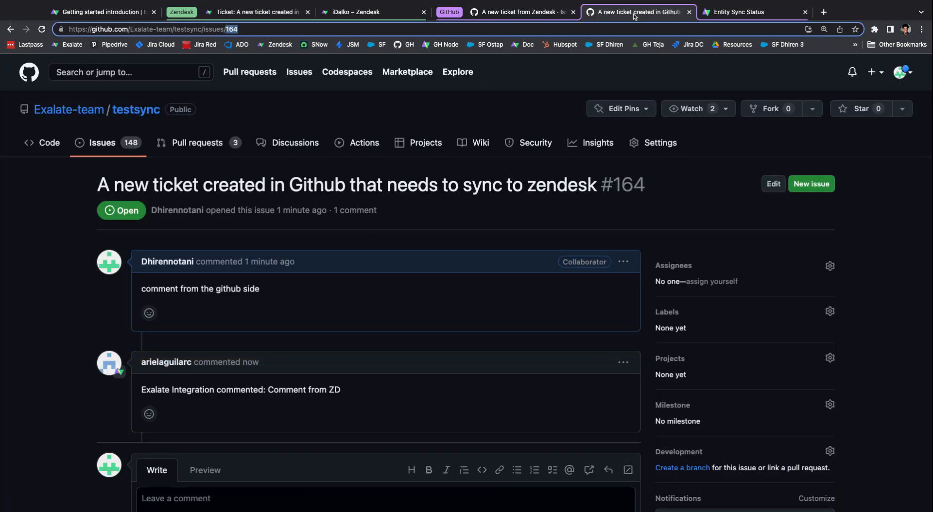
{"action": "left_click_drag", "start_coordinate": [634, 16], "coordinate": [517, 15]}
{"action": "scroll", "coordinate": [252, 324], "scroll_direction": "down", "scroll_amount": 3}
{"action": "scroll", "coordinate": [251, 324], "scroll_direction": "up", "scroll_amount": 3}
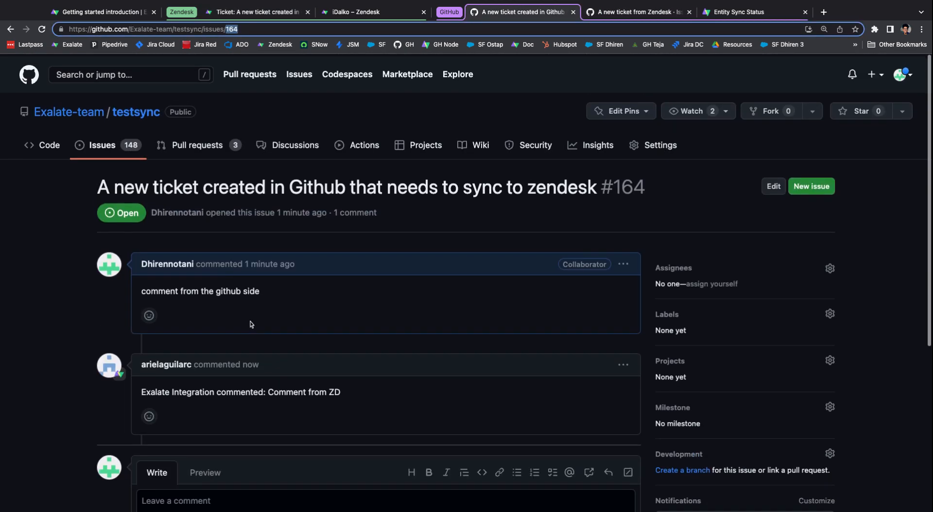
{"action": "scroll", "coordinate": [251, 324], "scroll_direction": "down", "scroll_amount": 3}
{"action": "left_click_drag", "start_coordinate": [141, 217], "coordinate": [366, 262]}
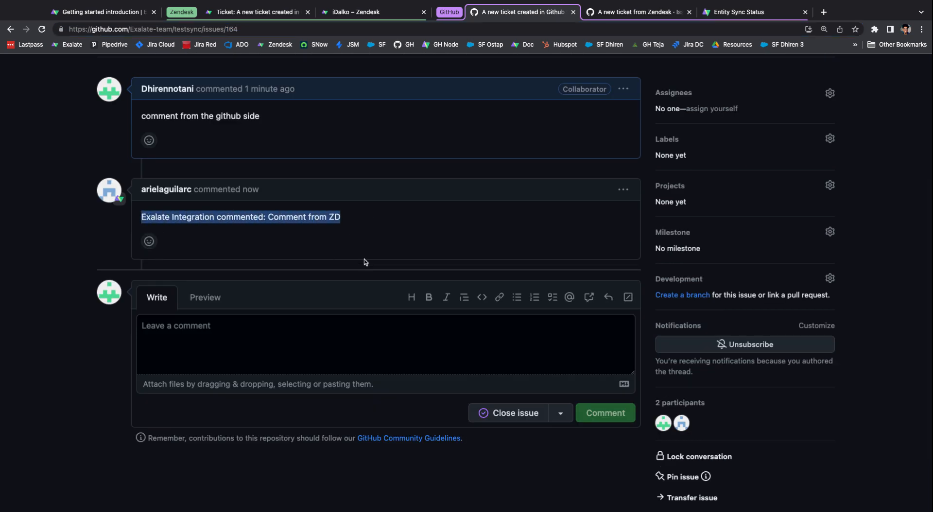
{"action": "left_click", "coordinate": [304, 246]}
{"action": "scroll", "coordinate": [308, 254], "scroll_direction": "up", "scroll_amount": 3}
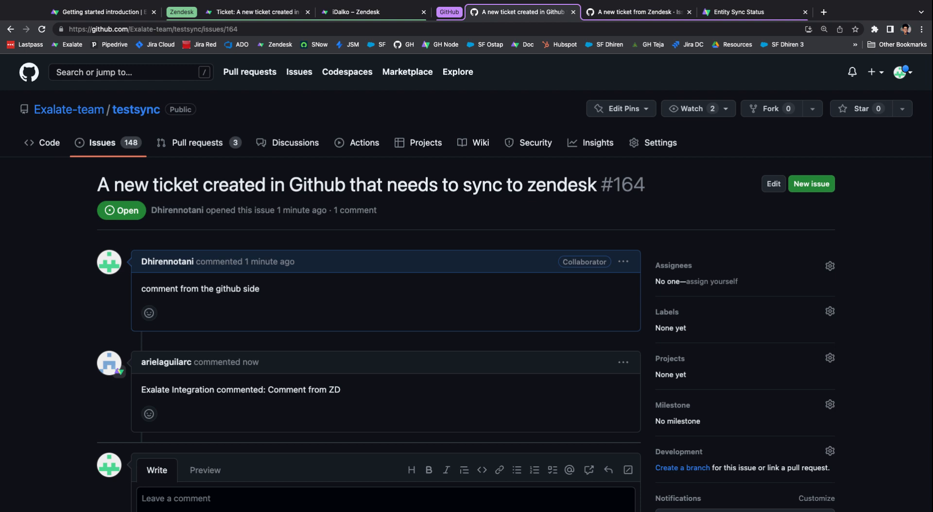
Step: In the Exalate documentation, search for "how to sync status" and choose the suggestion "How to Sync Statuses in GitHub?"
{"action": "left_click", "coordinate": [67, 13]}
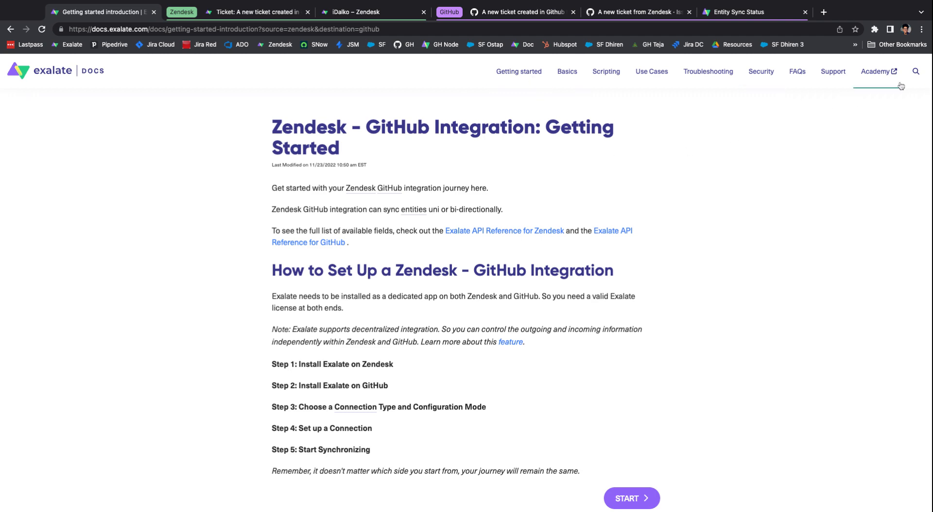
{"action": "left_click", "coordinate": [915, 73]}
{"action": "type", "text": "h"}
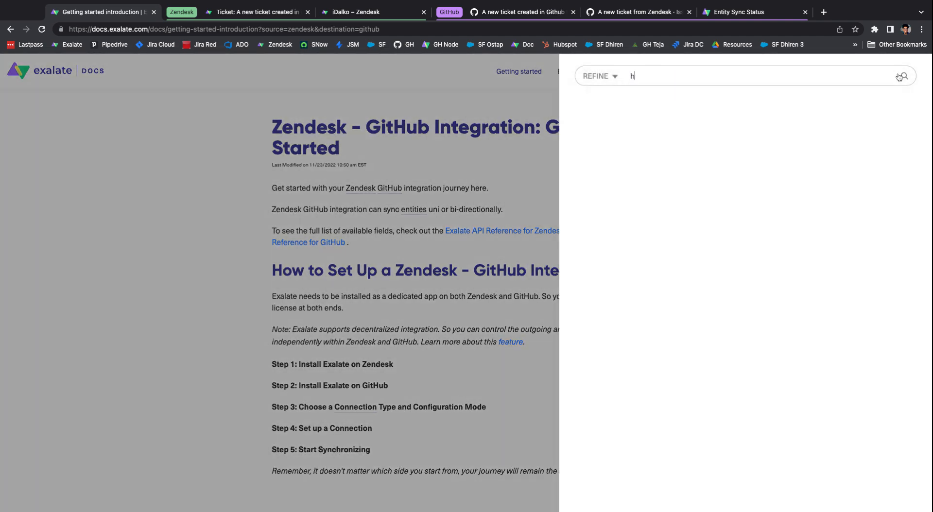
{"action": "type", "text": "ow to y"}
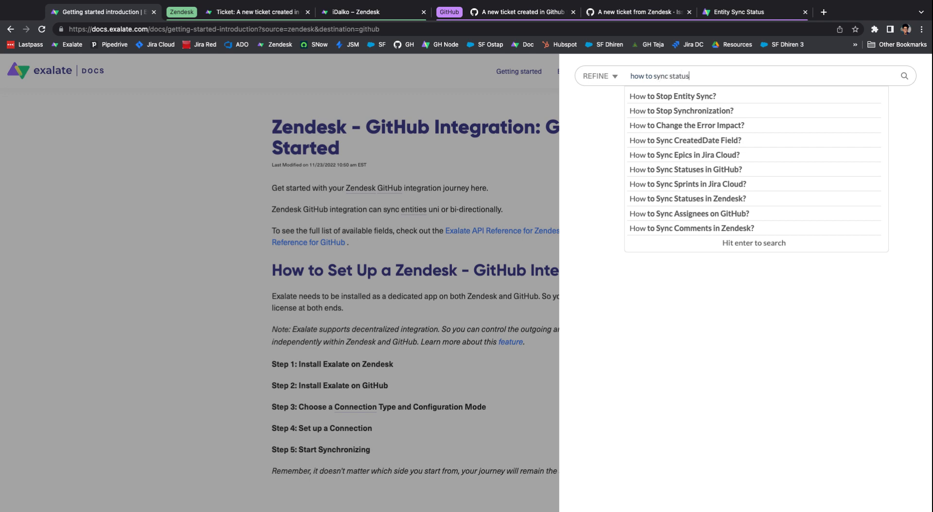
{"action": "key", "text": "Down"}
{"action": "key", "text": "Return"}
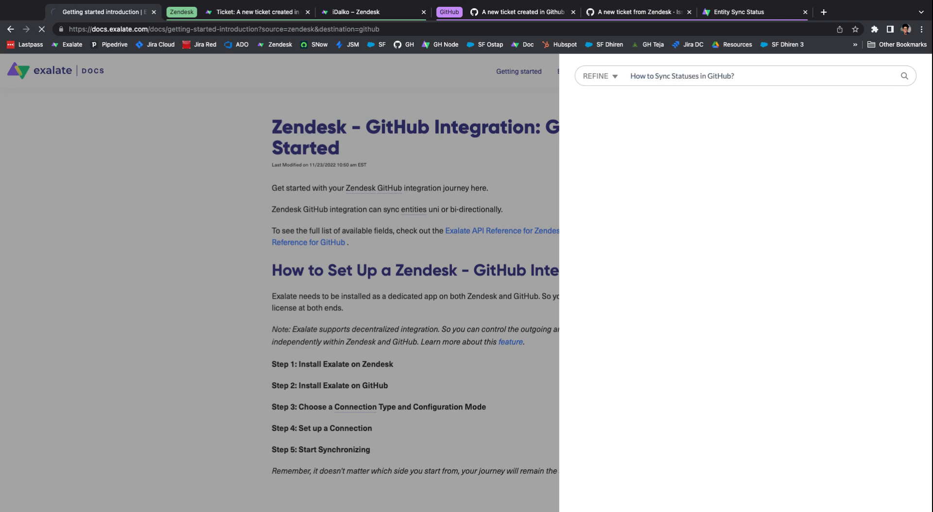
Step: In the status sync article, find the GitHub incoming sync rules and copy the whole statusMap code block
{"action": "scroll", "coordinate": [583, 150], "scroll_direction": "down", "scroll_amount": 8}
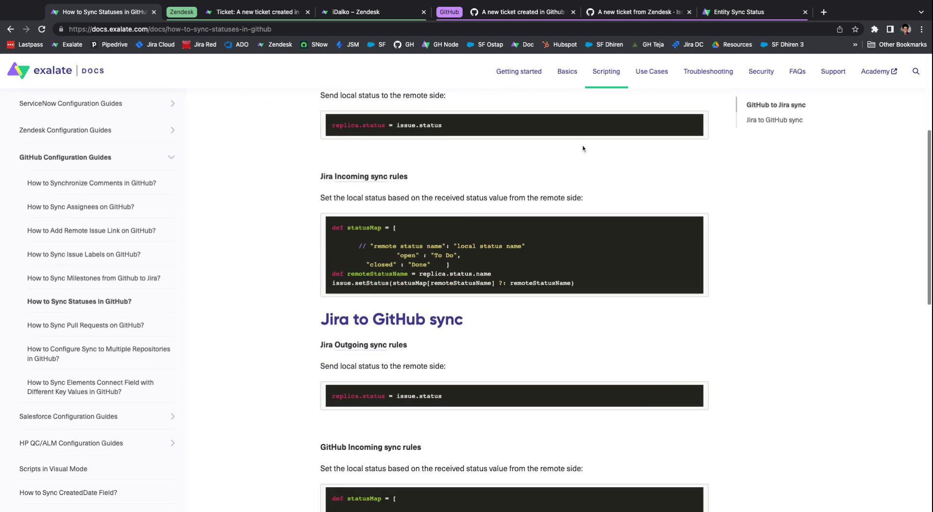
{"action": "scroll", "coordinate": [486, 180], "scroll_direction": "down", "scroll_amount": 1}
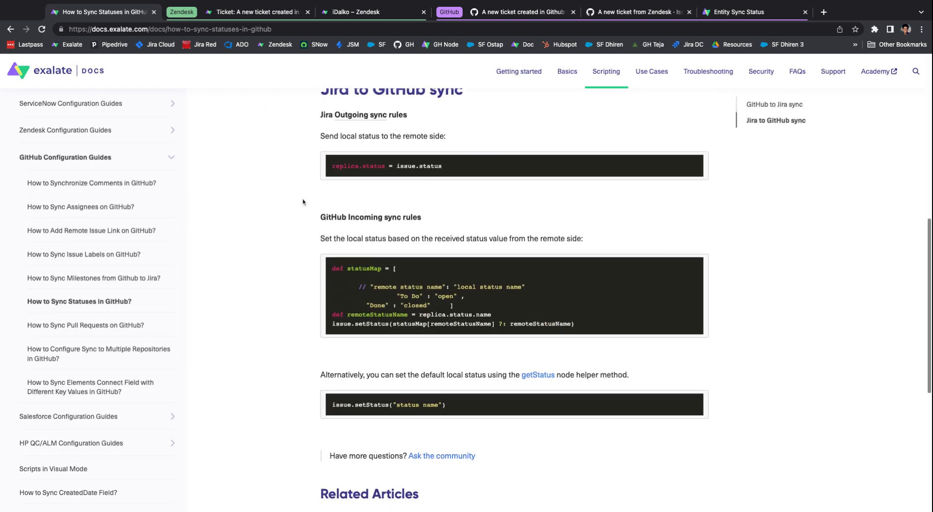
{"action": "scroll", "coordinate": [420, 275], "scroll_direction": "up", "scroll_amount": 5}
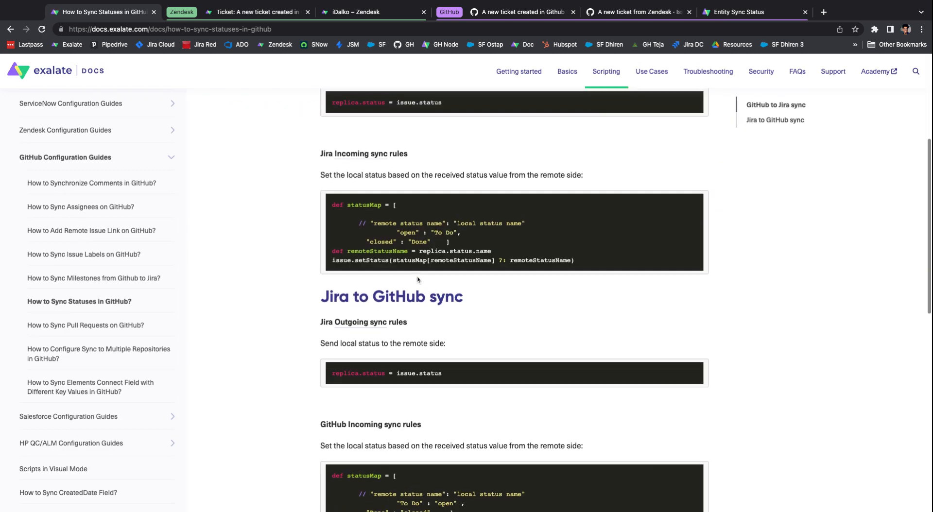
{"action": "scroll", "coordinate": [464, 226], "scroll_direction": "down", "scroll_amount": 7}
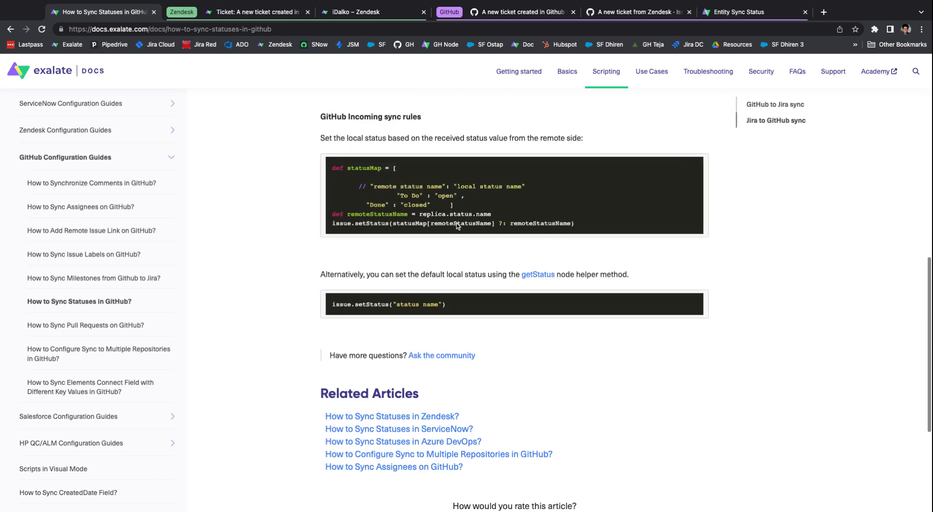
{"action": "triple_click", "coordinate": [333, 164]}
{"action": "key", "text": "super+c"}
{"action": "scroll", "coordinate": [683, 199], "scroll_direction": "up", "scroll_amount": 1}
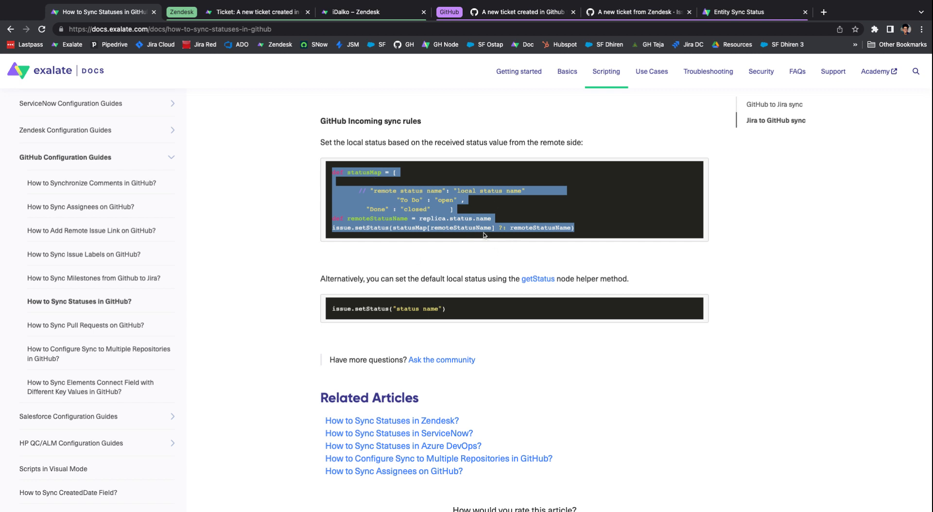
Step: Switch to the Exalate GitHub console and open the github_to_zendesk connection's sync rules for editing
{"action": "left_click", "coordinate": [754, 13]}
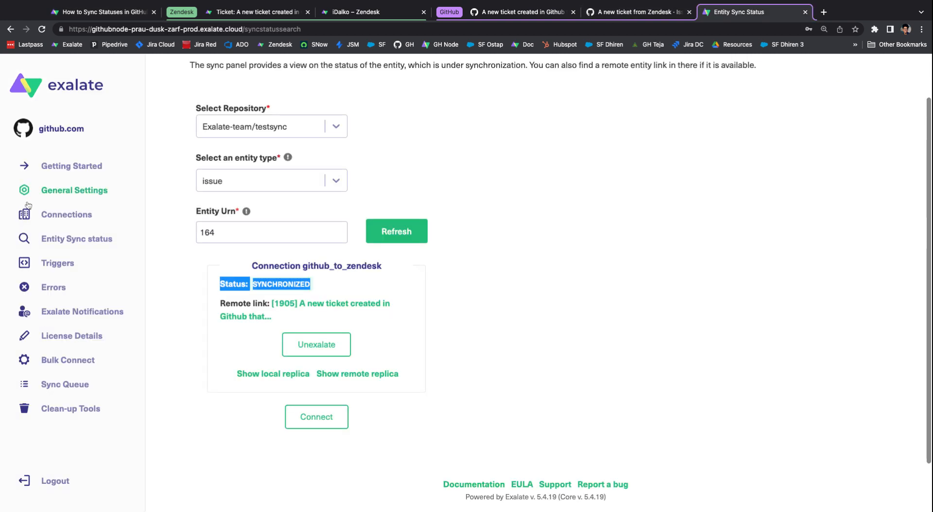
{"action": "left_click", "coordinate": [25, 214]}
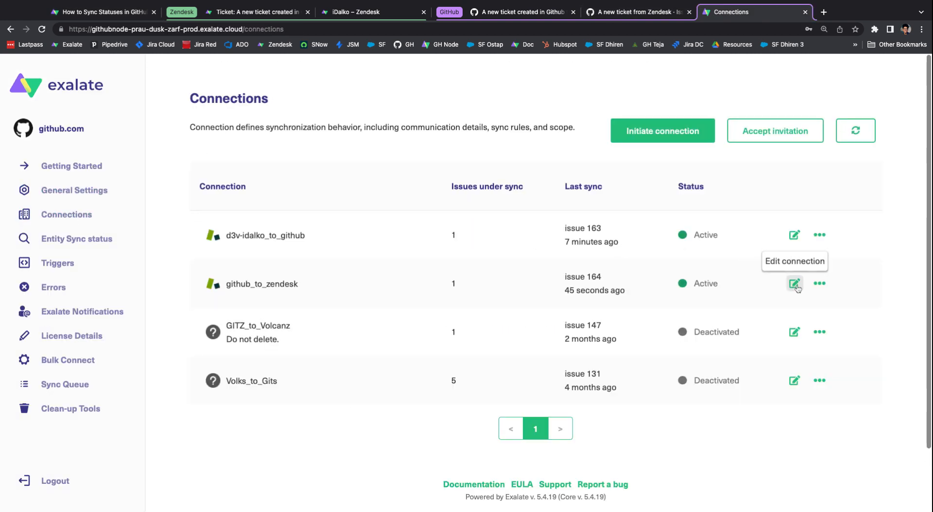
{"action": "left_click", "coordinate": [795, 283]}
{"action": "scroll", "coordinate": [282, 292], "scroll_direction": "down", "scroll_amount": 3}
Step: Paste the copied statusMap code into the incoming sync rules, above the commented-out Status Synchronization block
{"action": "left_click", "coordinate": [281, 289]}
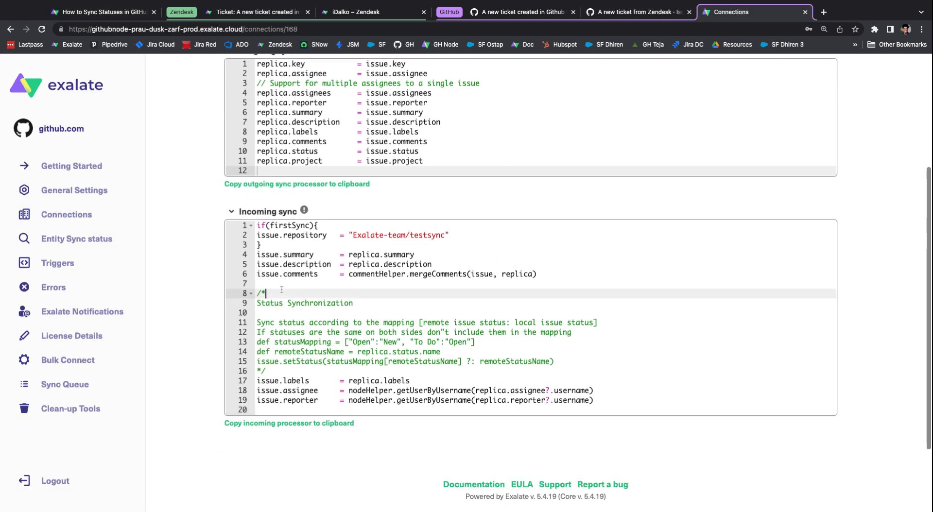
{"action": "key", "text": "Up"}
{"action": "key", "text": "Return"}
{"action": "key", "text": "Return"}
{"action": "key", "text": "super+v"}
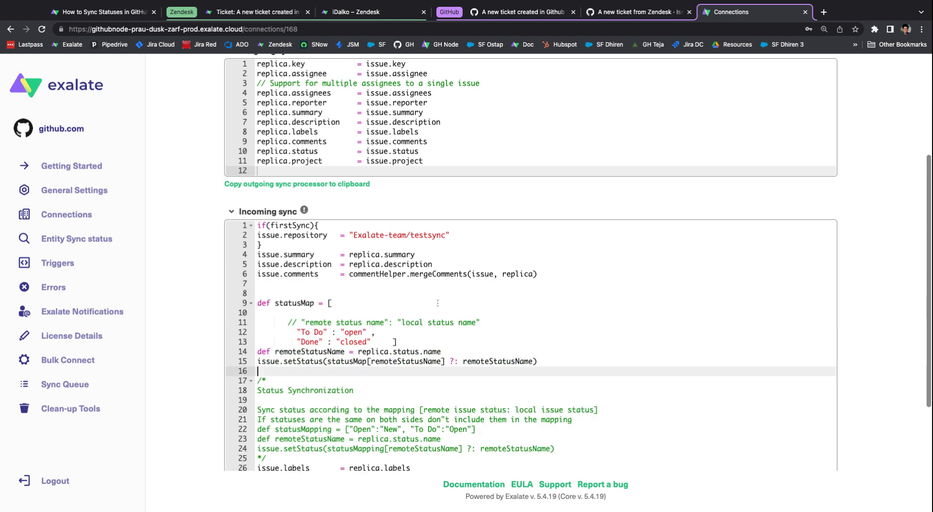
{"action": "scroll", "coordinate": [437, 304], "scroll_direction": "down", "scroll_amount": 2}
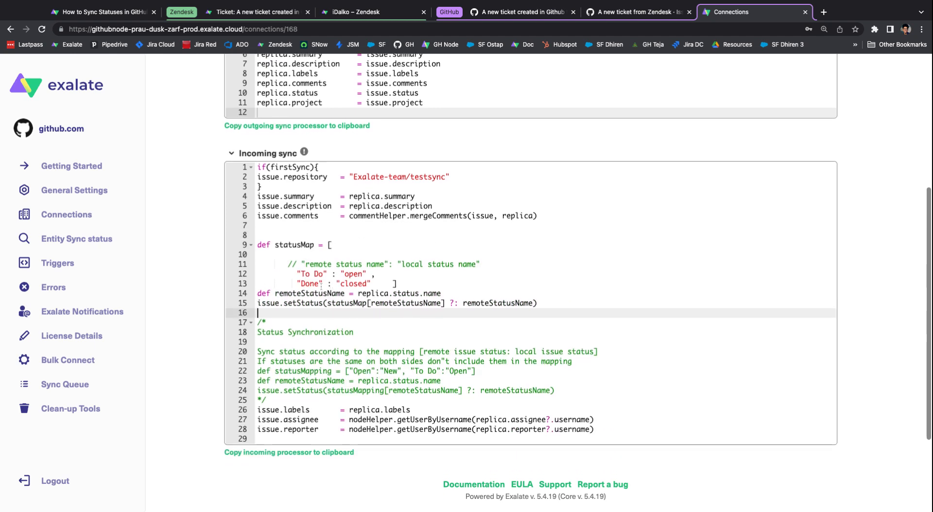
Step: Check the status options of Zendesk ticket 1905, and replace "To Do" with "new" in the connection's statusMap
{"action": "left_click", "coordinate": [229, 11]}
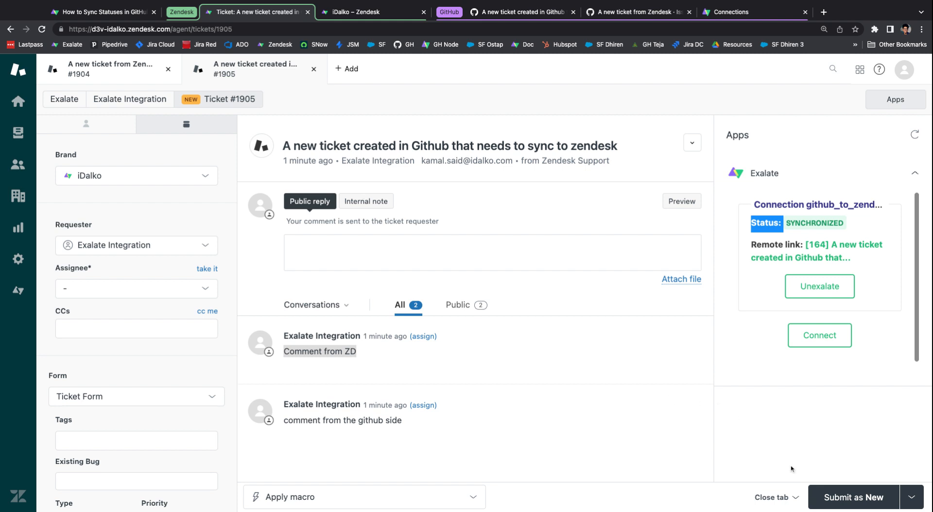
{"action": "left_click", "coordinate": [912, 498]}
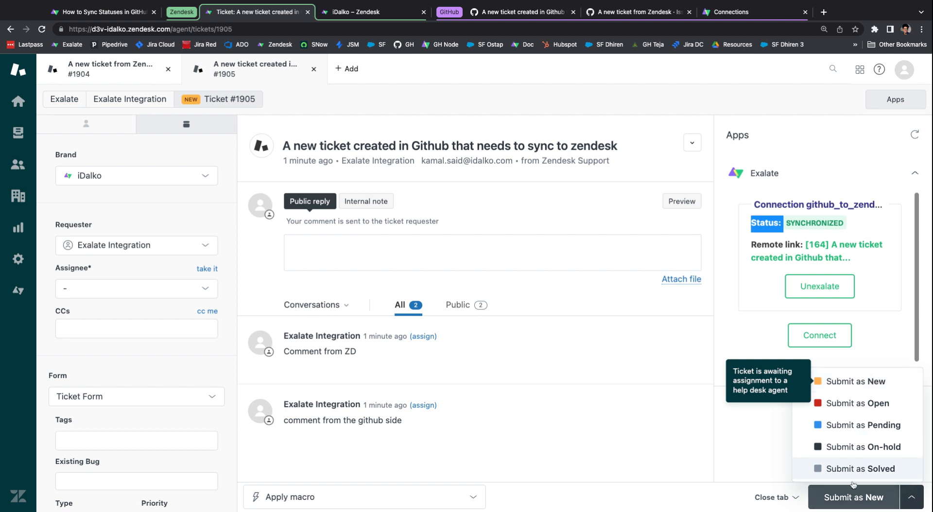
{"action": "left_click", "coordinate": [708, 19]}
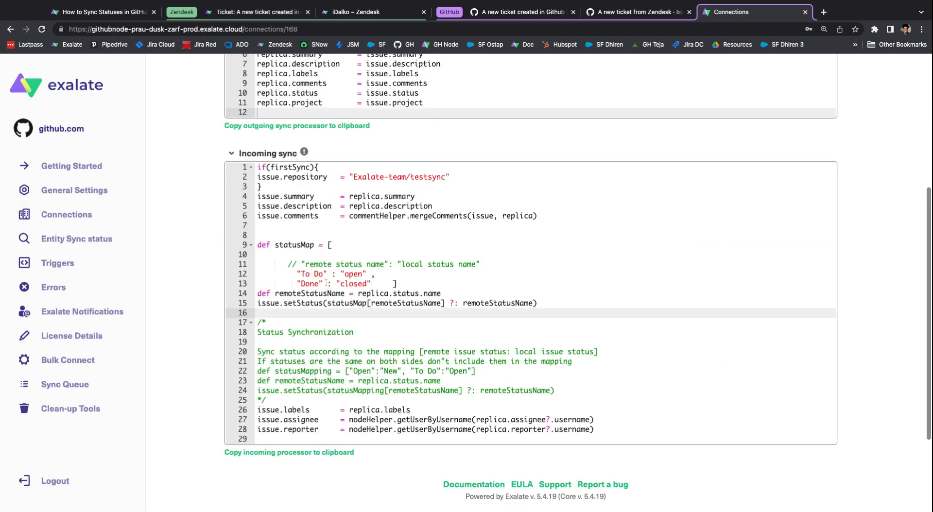
{"action": "left_click_drag", "start_coordinate": [323, 275], "coordinate": [302, 274]}
{"action": "key", "text": "BackSpace"}
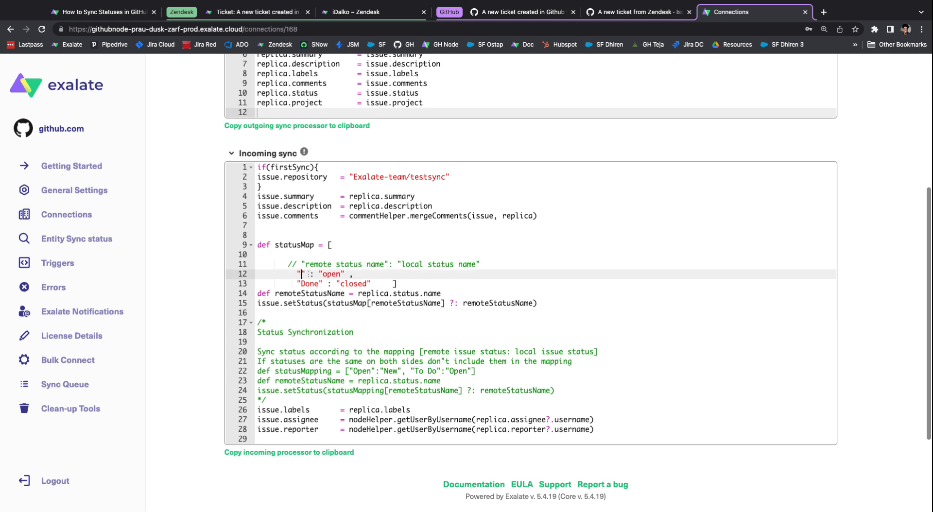
{"action": "type", "text": "new"}
Step: Replace "Done" with "solved" as the remote status mapped to "closed", and publish the connection
{"action": "left_click", "coordinate": [321, 283]}
{"action": "key", "text": "BackSpace"}
{"action": "key", "text": "BackSpace"}
{"action": "key", "text": "BackSpace"}
{"action": "key", "text": "BackSpace"}
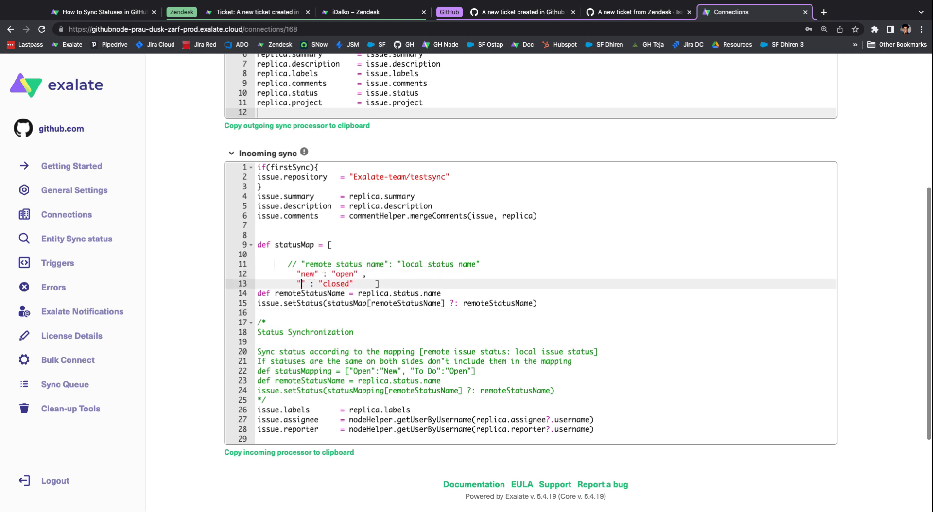
{"action": "type", "text": "solved"}
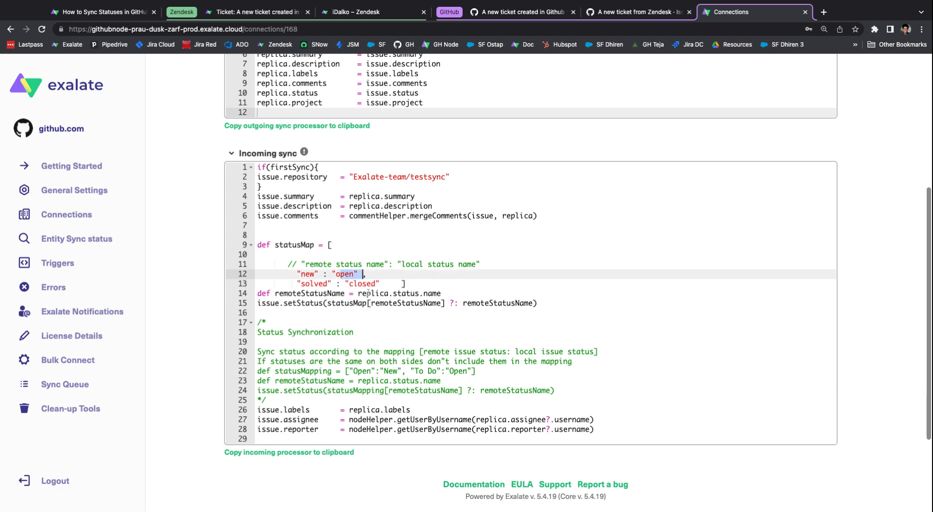
{"action": "left_click_drag", "start_coordinate": [354, 284], "coordinate": [380, 284]}
{"action": "scroll", "coordinate": [505, 365], "scroll_direction": "up", "scroll_amount": 5}
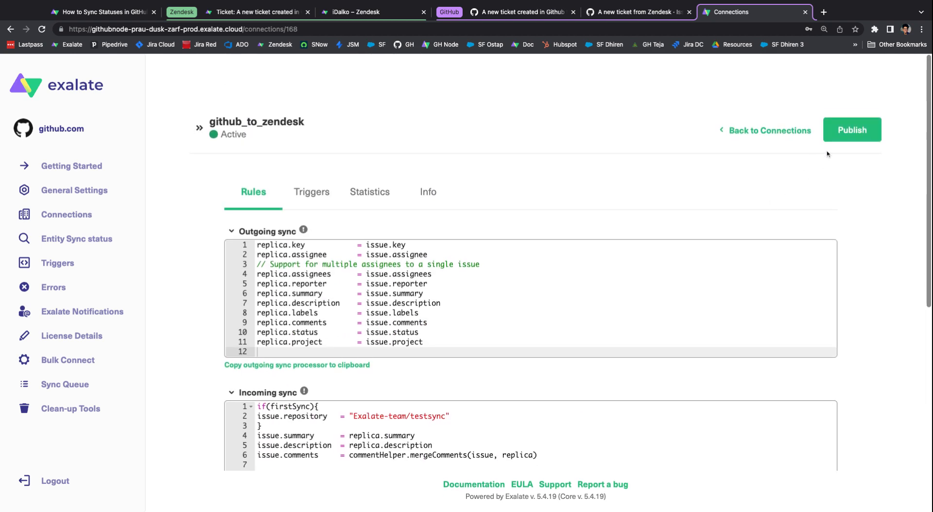
{"action": "left_click", "coordinate": [844, 139]}
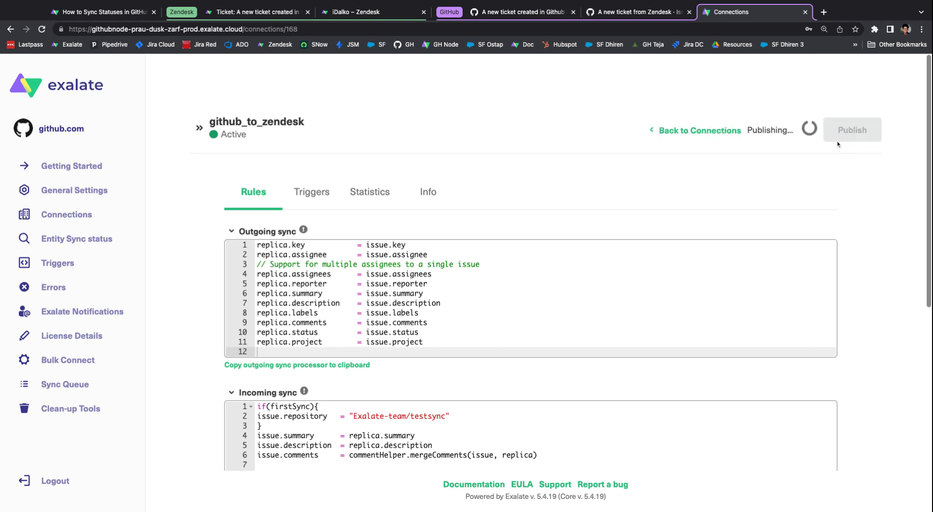
Step: Return to Zendesk, submit ticket 1905 as New, and submit ticket 1904 as Solved
{"action": "left_click", "coordinate": [238, 10]}
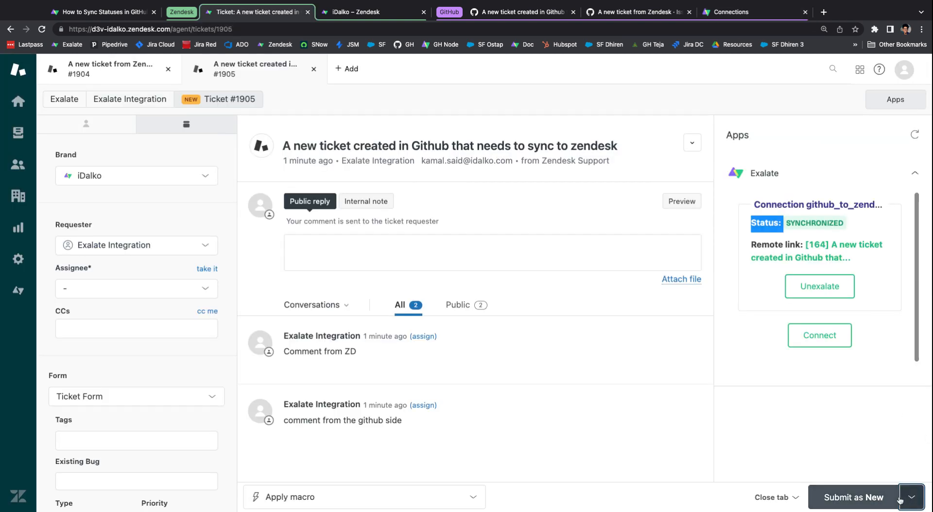
{"action": "left_click", "coordinate": [884, 499]}
{"action": "left_click", "coordinate": [911, 497]}
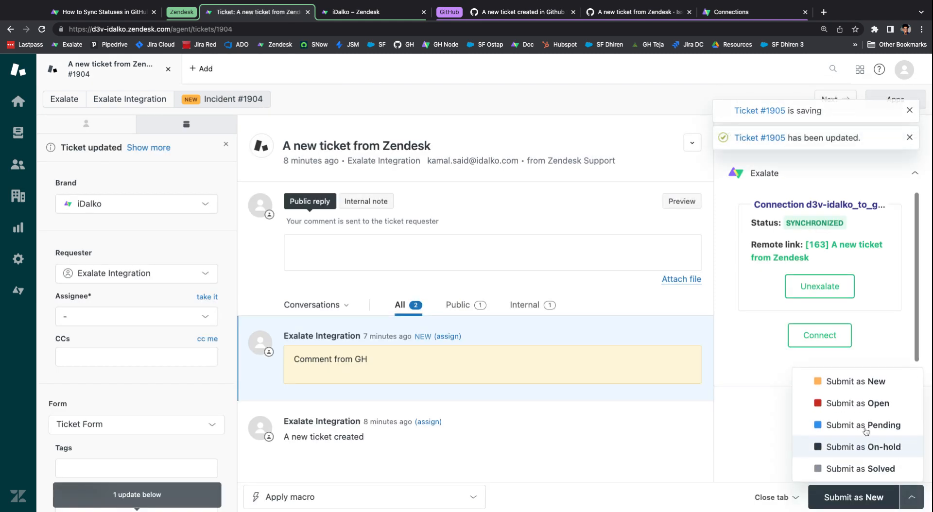
{"action": "left_click", "coordinate": [851, 469]}
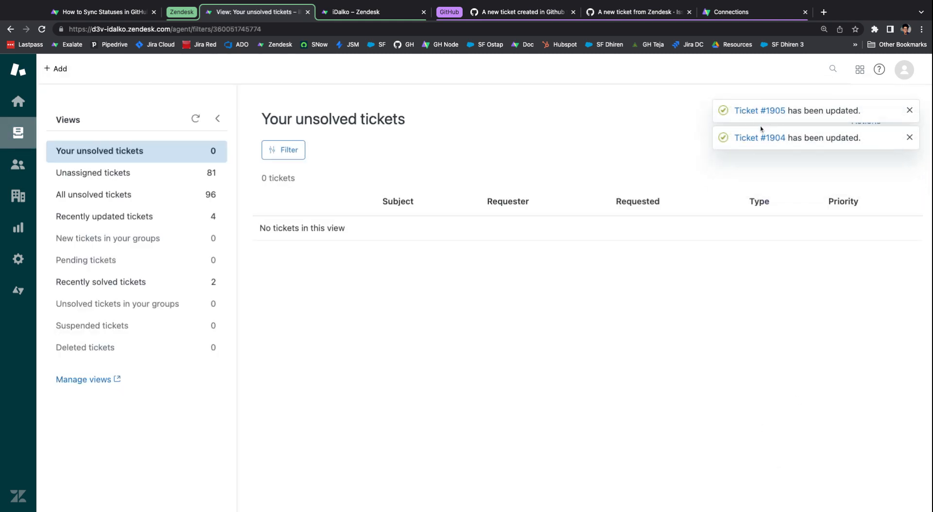
Step: Reopen ticket 1905 and submit it as Solved, then open it again to check its Exalate sync status
{"action": "left_click", "coordinate": [770, 110]}
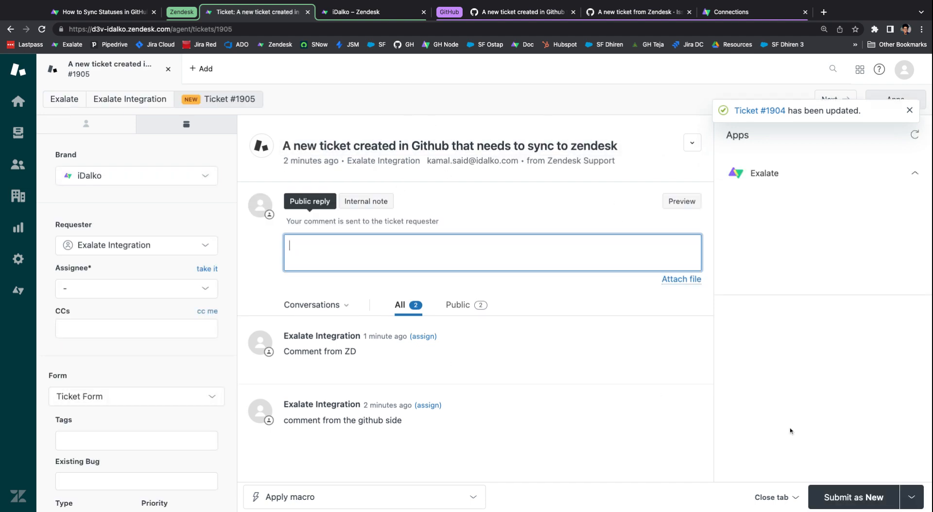
{"action": "left_click", "coordinate": [911, 497]}
{"action": "left_click", "coordinate": [853, 469]}
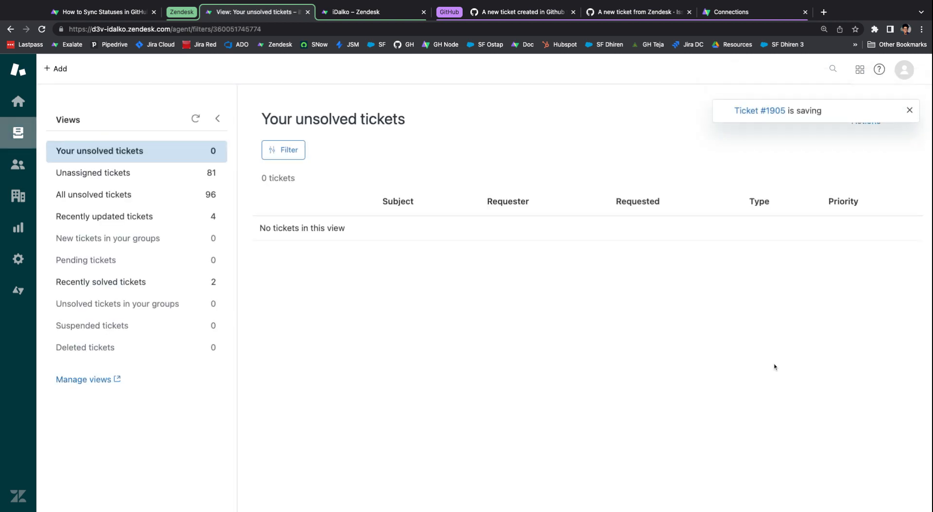
{"action": "left_click", "coordinate": [762, 112]}
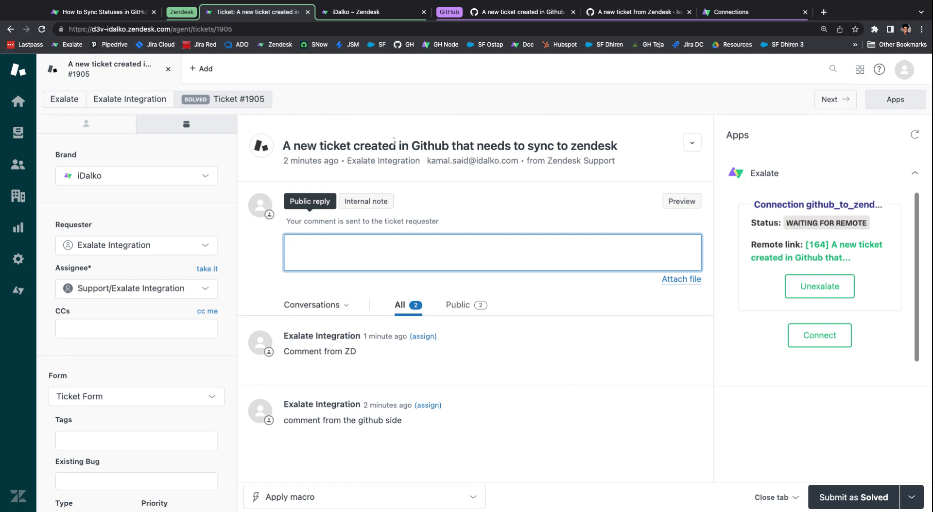
{"action": "left_click_drag", "start_coordinate": [752, 222], "coordinate": [871, 223]}
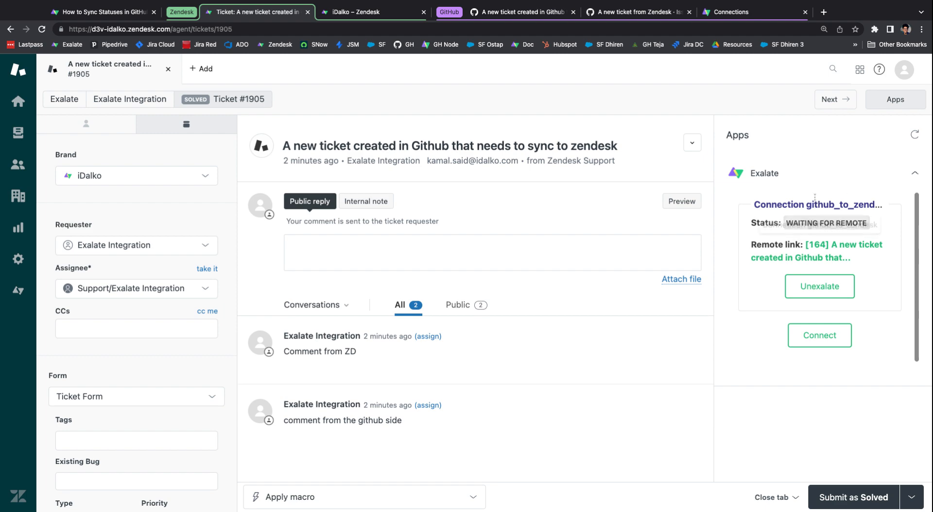
Step: Return to GitHub issue 164 and examine its status and timeline for the status change synced from Zendesk
{"action": "left_click", "coordinate": [511, 14]}
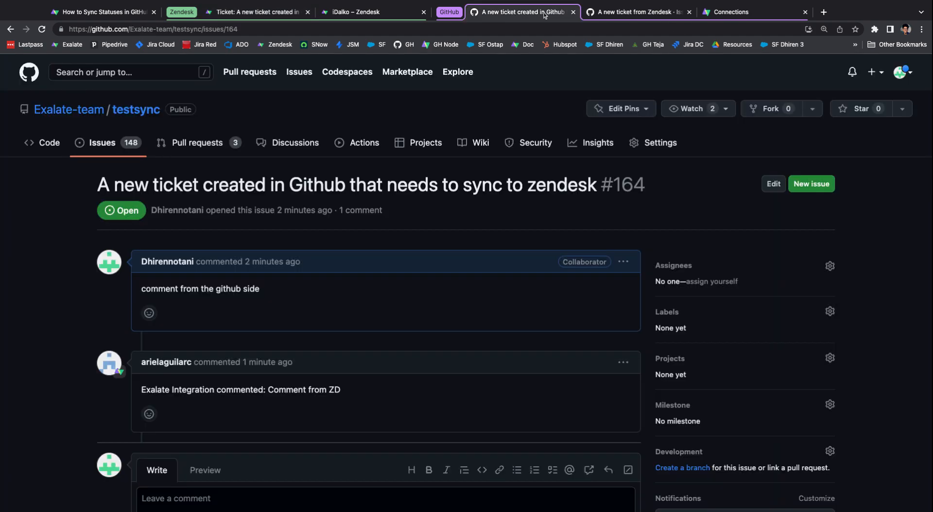
{"action": "scroll", "coordinate": [285, 197], "scroll_direction": "down", "scroll_amount": 5}
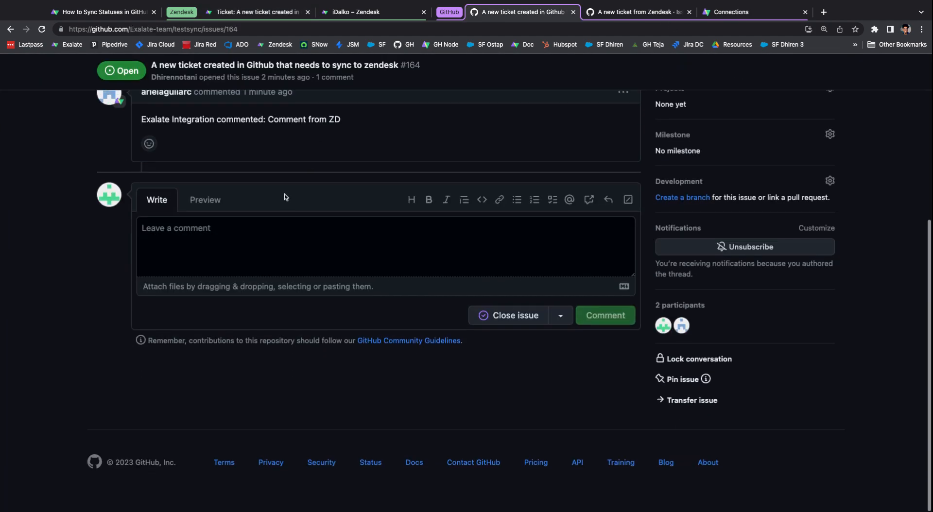
{"action": "scroll", "coordinate": [284, 197], "scroll_direction": "up", "scroll_amount": 5}
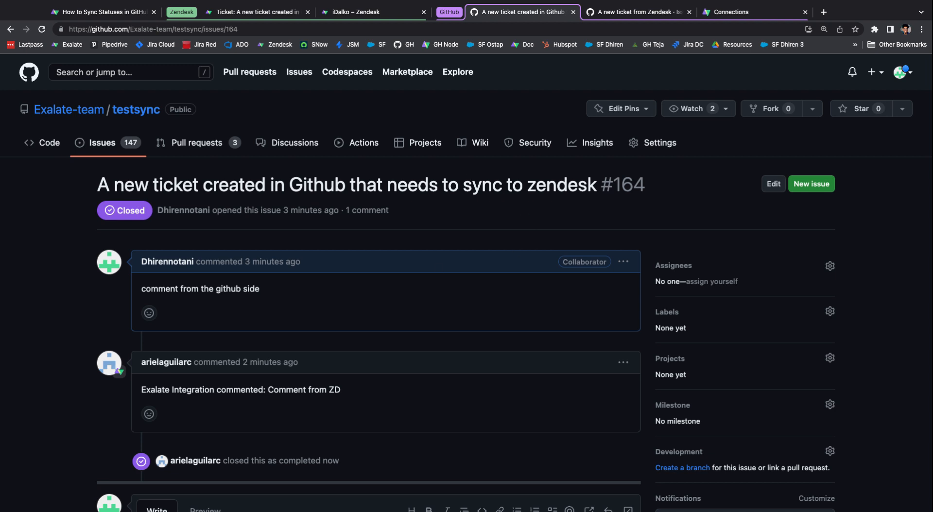
{"action": "scroll", "coordinate": [101, 234], "scroll_direction": "down", "scroll_amount": 1}
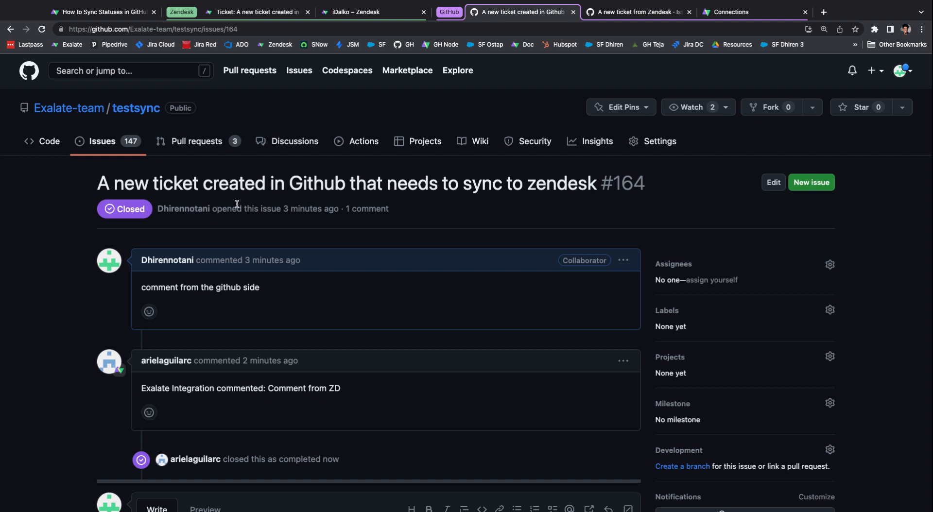